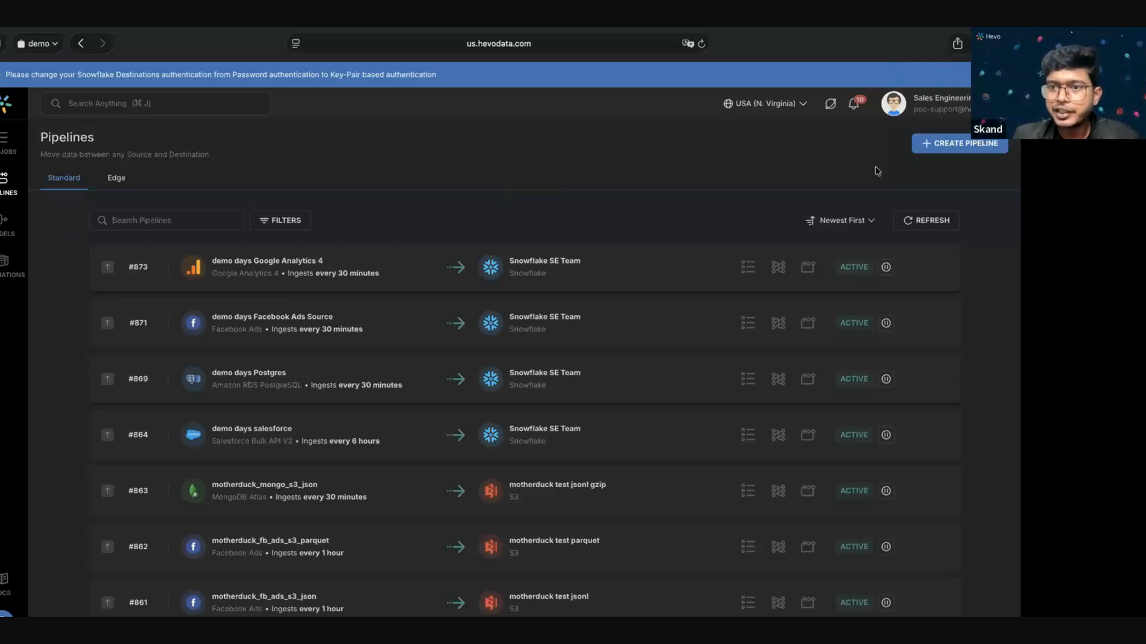
# - Start a new pipeline, search the source types for RDS Postgres and choose the Standard Amazon RDS PostgreSQL source
pyautogui.click(948, 145)
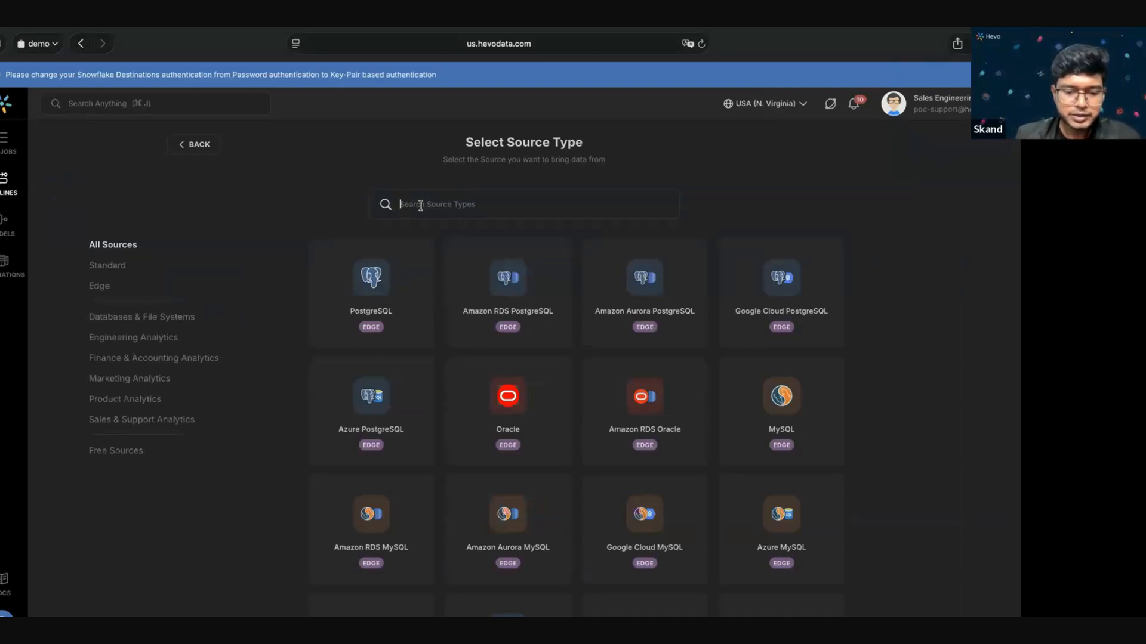
pyautogui.write('rds pos')
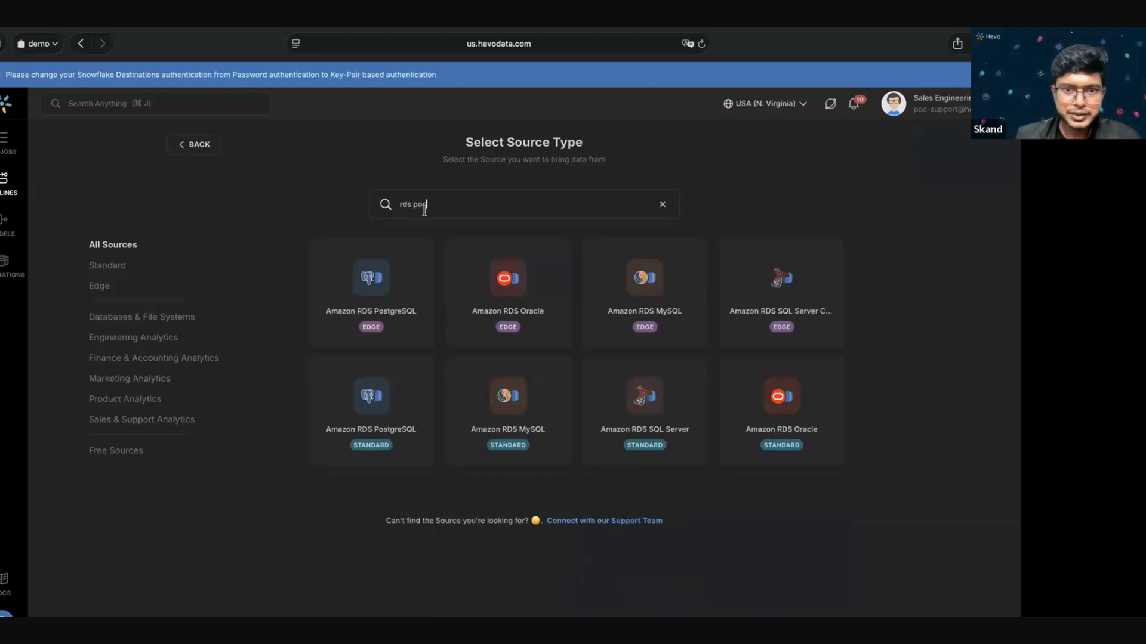
pyautogui.click(519, 307)
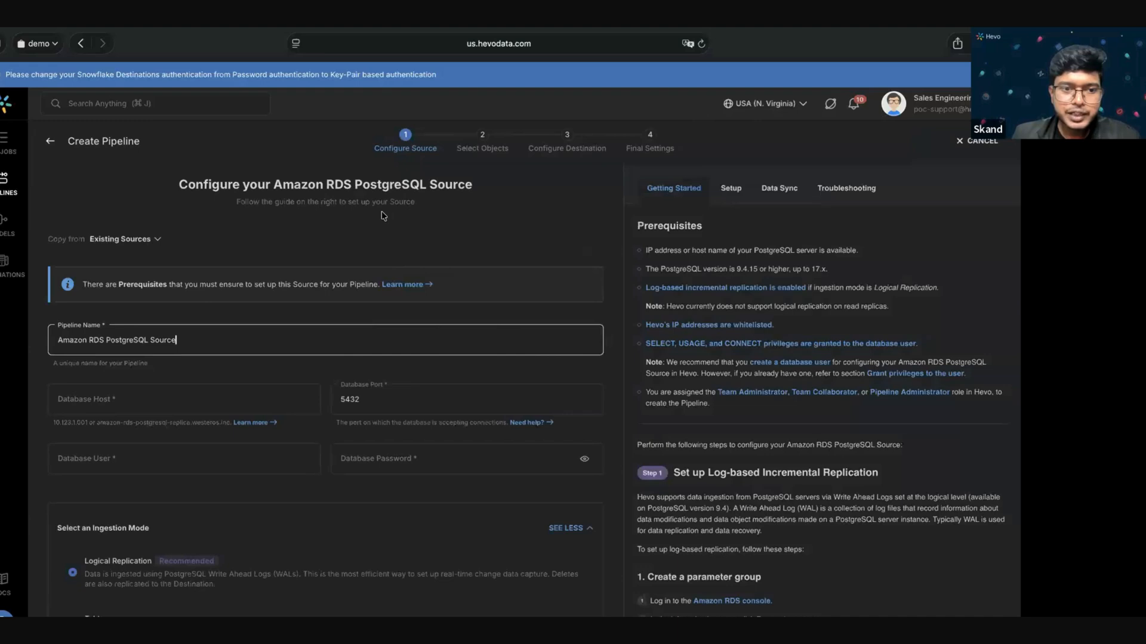
# - Set the database host to se-postgres-demo.cbkxpqzrifdm.us-east-1.rds.amazonaws.com, the database user to root, and enter the database password
pyautogui.scroll(-2, 135, 312)
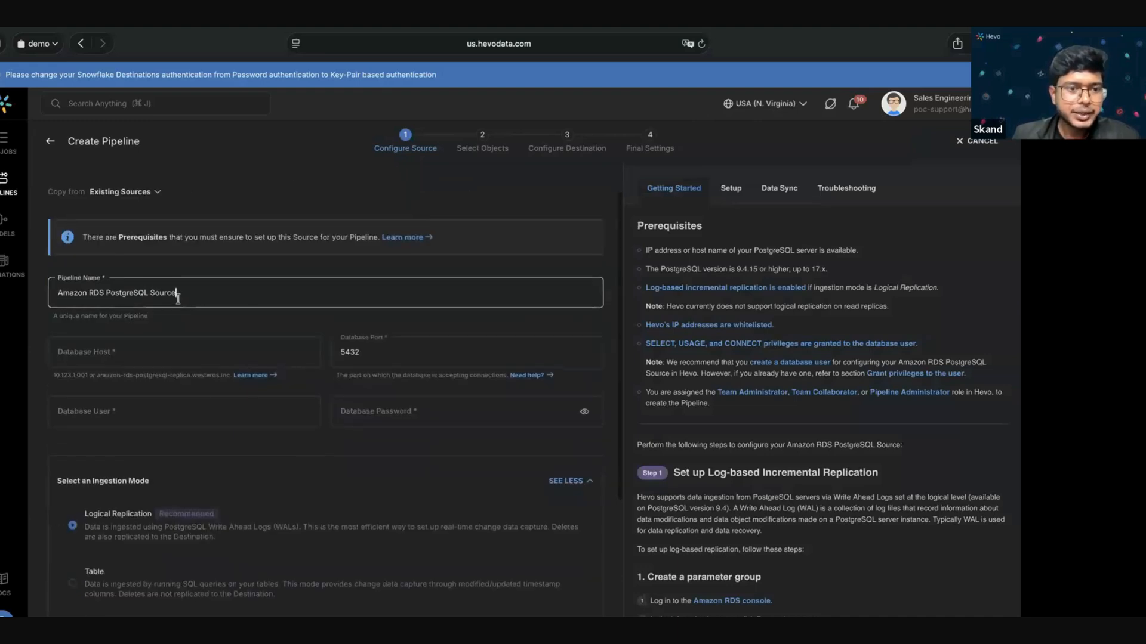
pyautogui.scroll(-1, 173, 300)
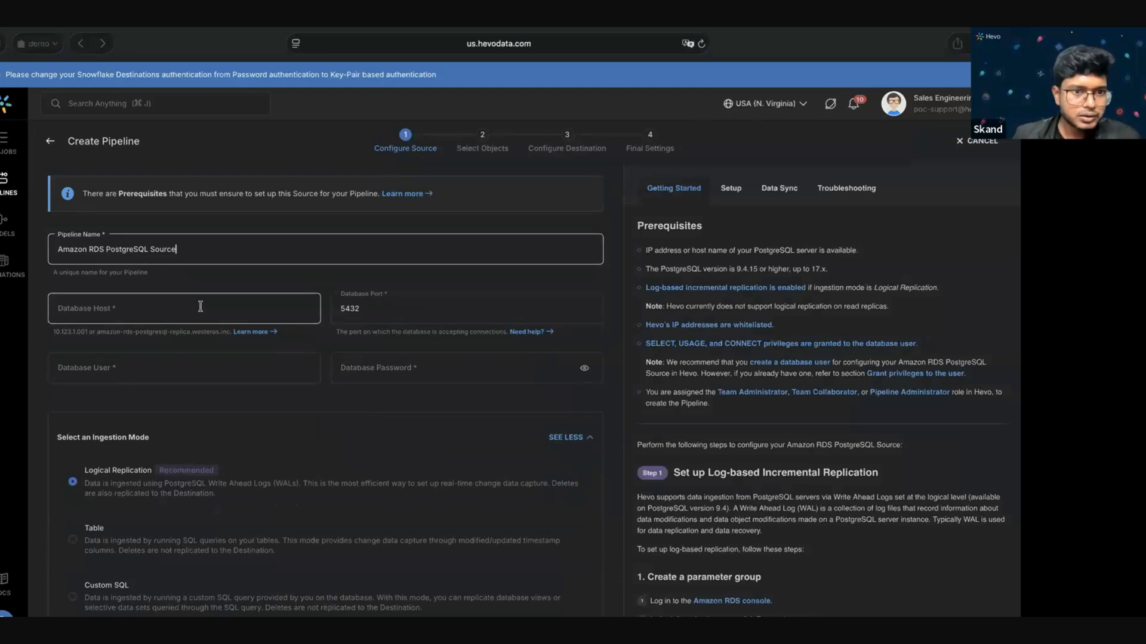
pyautogui.click(135, 305)
pyautogui.write('se-postgres-demo.cbkxpqzrifdm.us-east-1.rds.amazonaws.com')
pyautogui.press('Tab')
pyautogui.press('Tab')
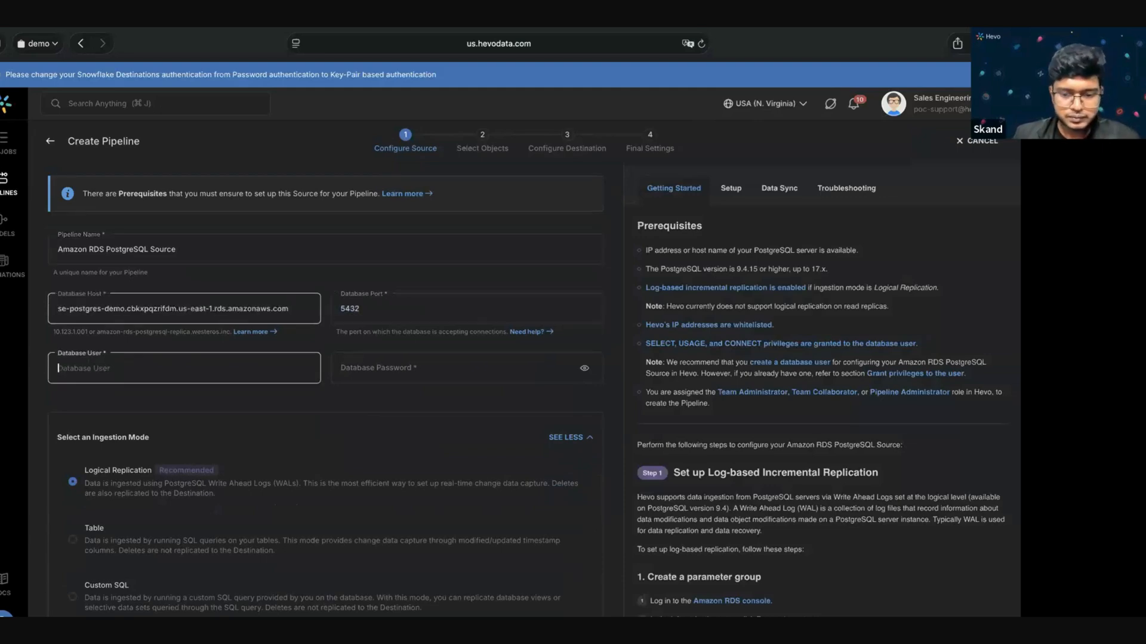
pyautogui.write('root')
pyautogui.press('Tab')
pyautogui.write('********')
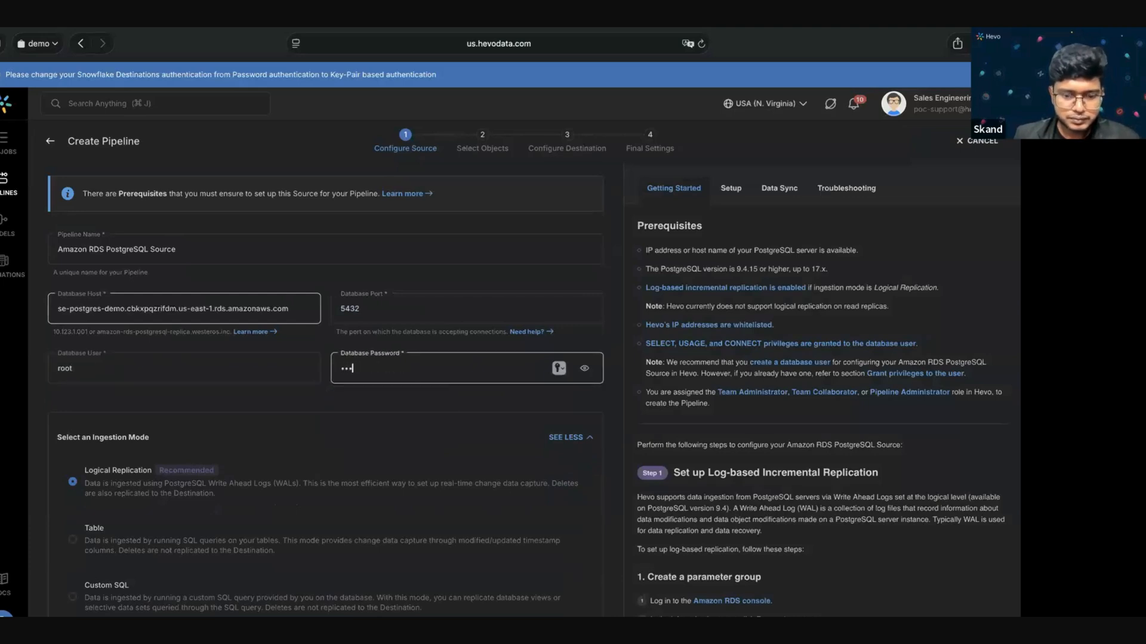
# - Review the ingestion modes, keeping Logical Replication, and set the database name to se_postgres_demo
pyautogui.scroll(-3, 289, 324)
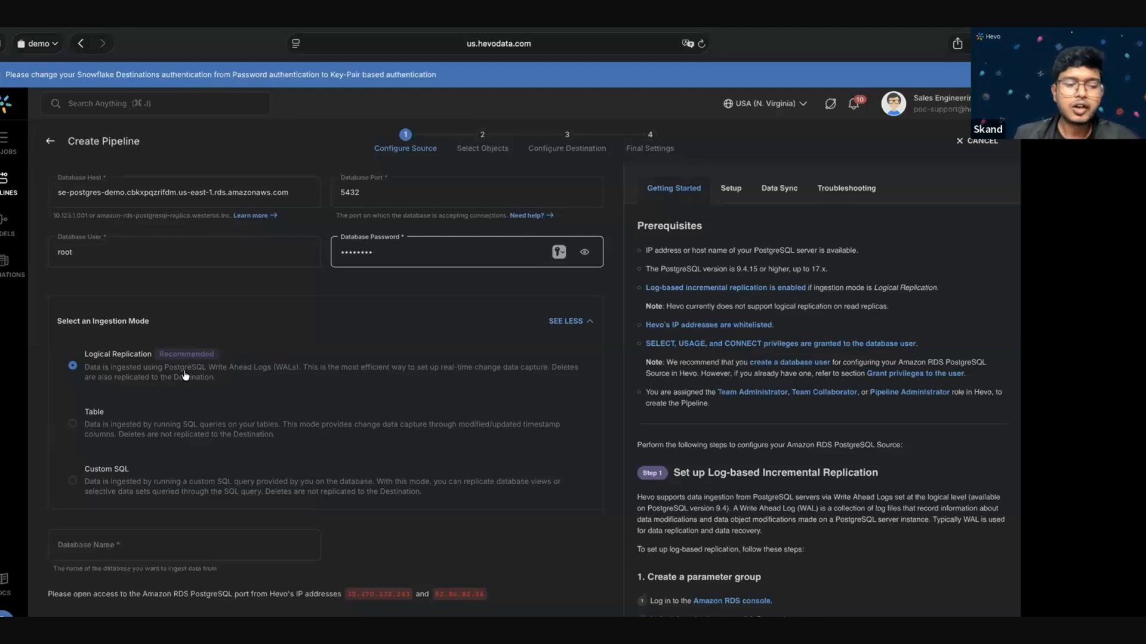
pyautogui.scroll(-2, 185, 375)
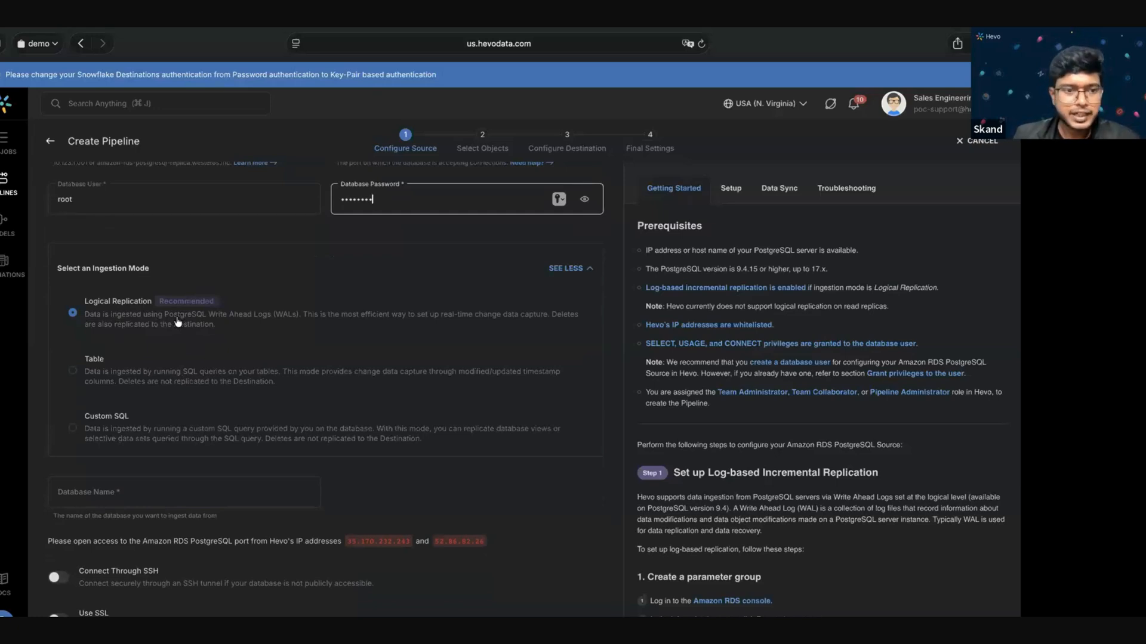
pyautogui.scroll(-1, 94, 372)
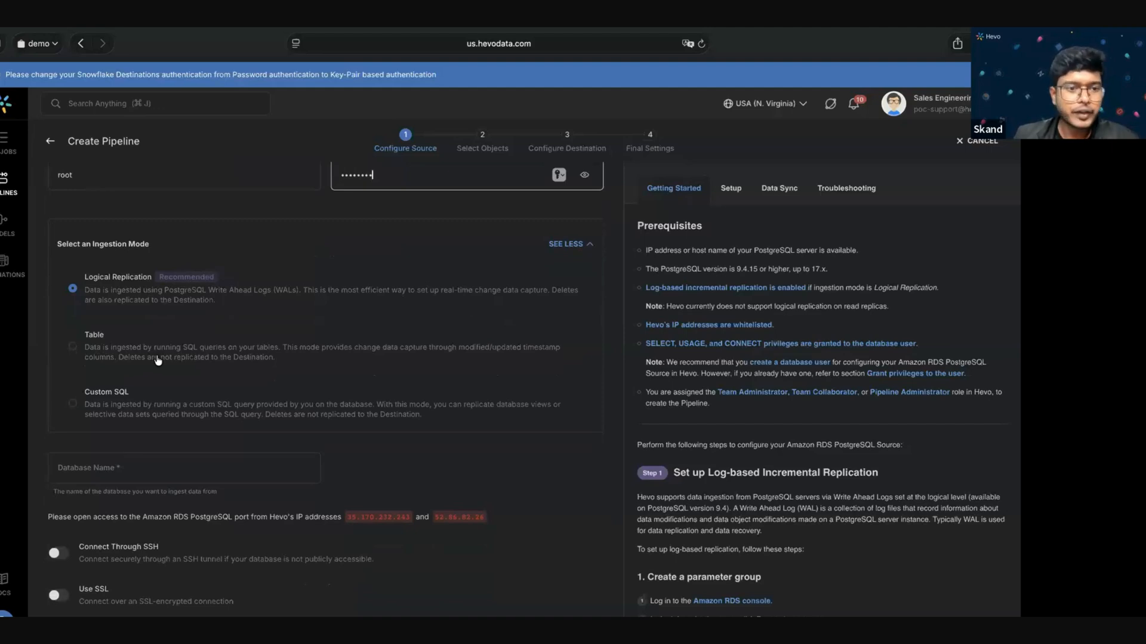
pyautogui.scroll(-1, 170, 359)
pyautogui.scroll(-1, 169, 359)
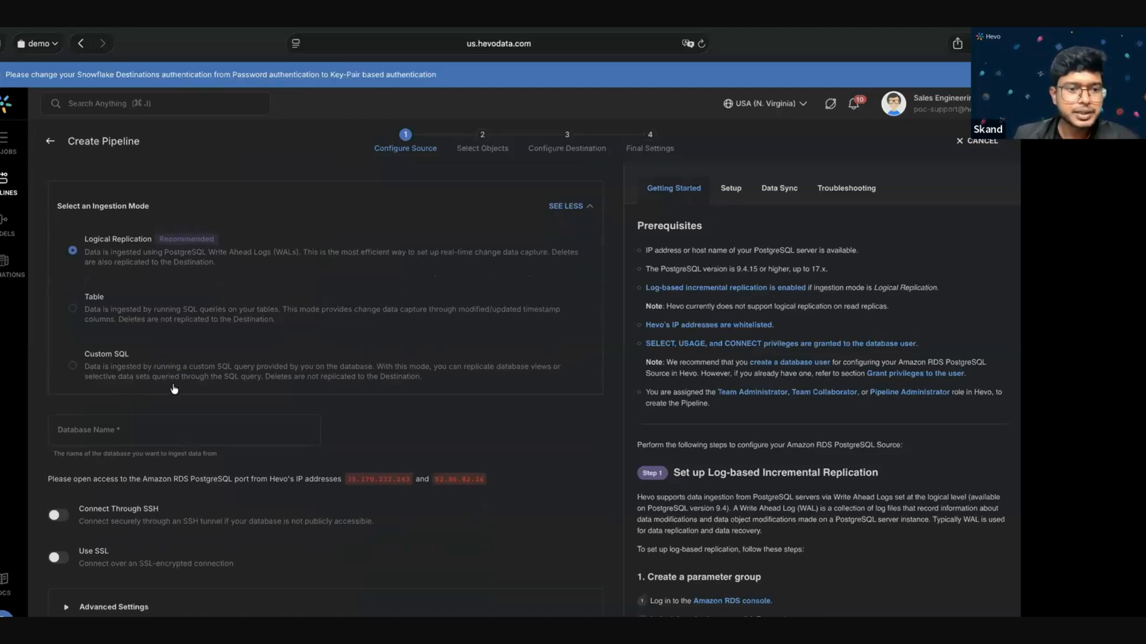
pyautogui.click(149, 428)
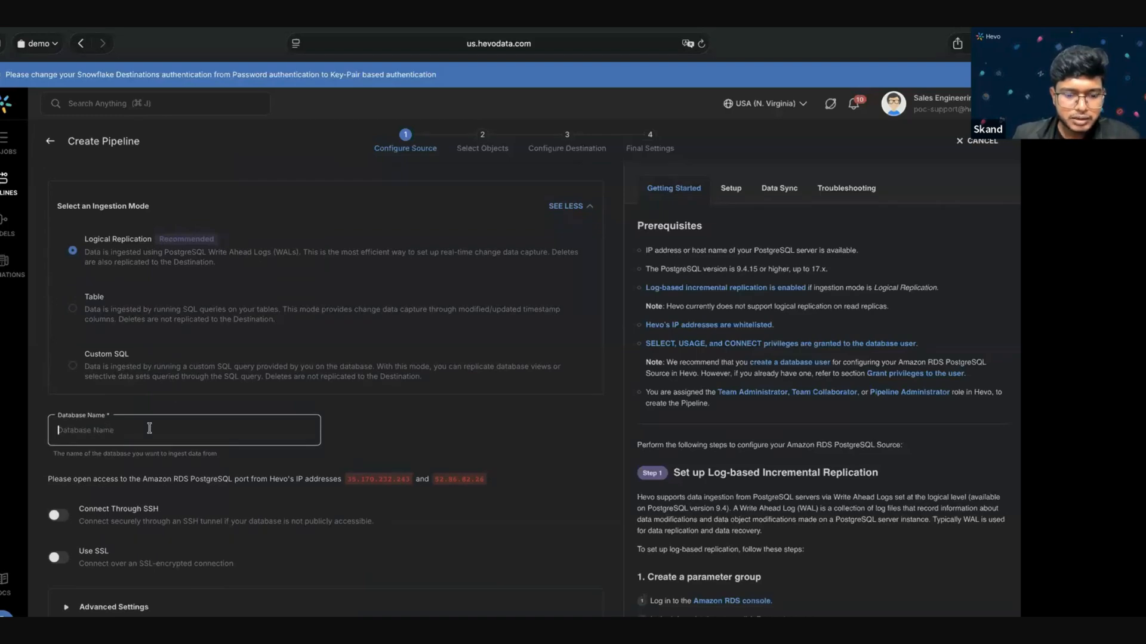
pyautogui.write('se_postgres_demo')
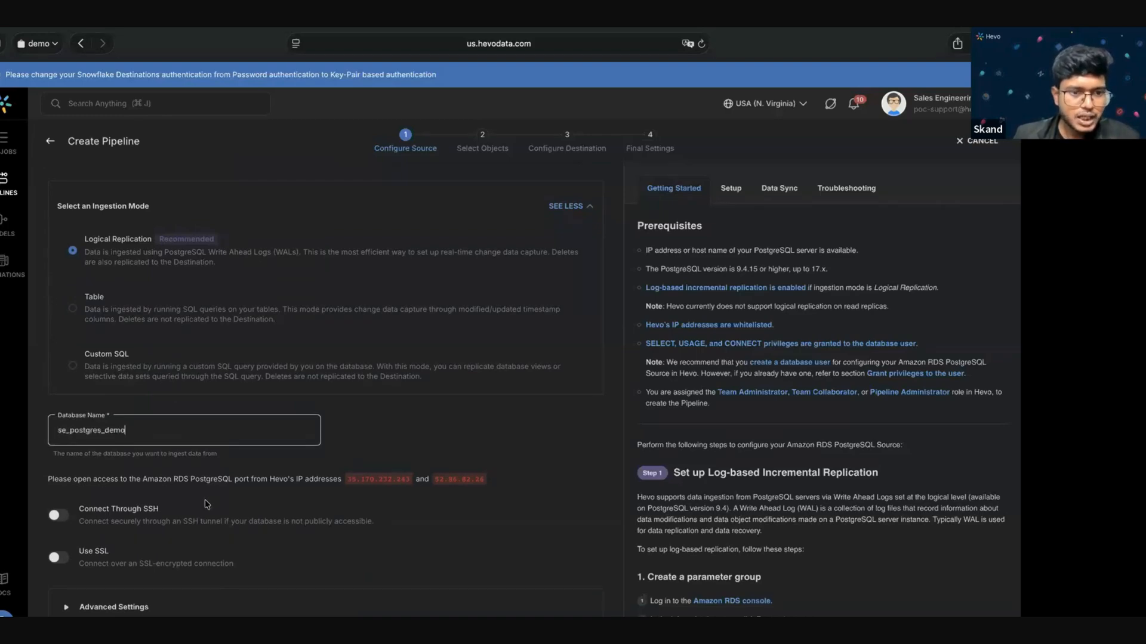
# - Expand the source's advanced settings to review them and continue to the object selection
pyautogui.scroll(-1, 105, 551)
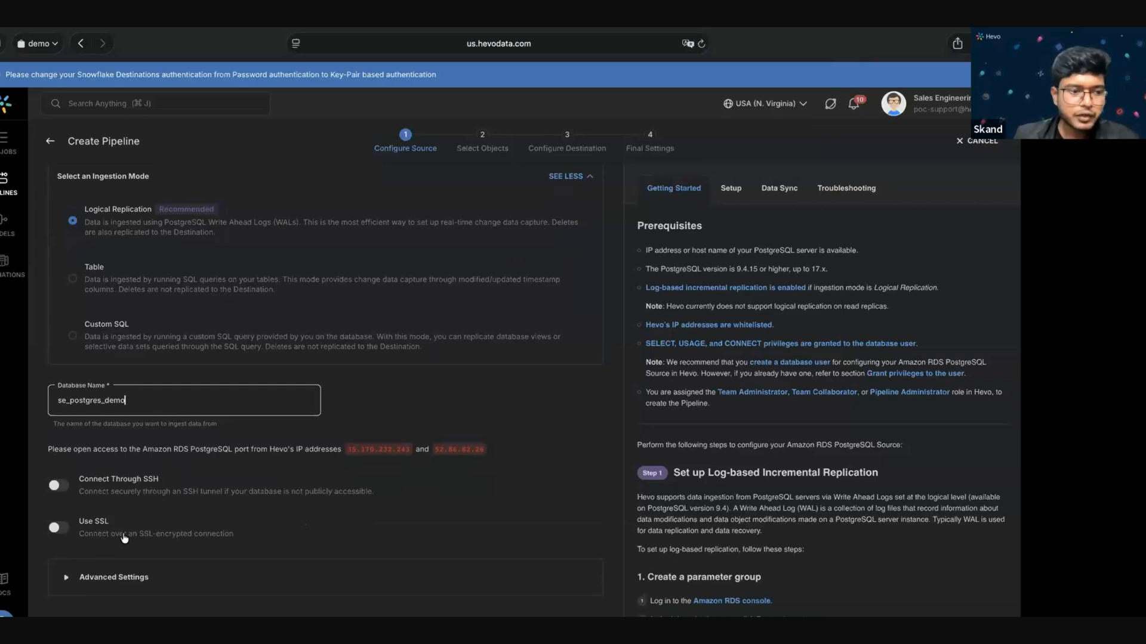
pyautogui.scroll(-1, 124, 539)
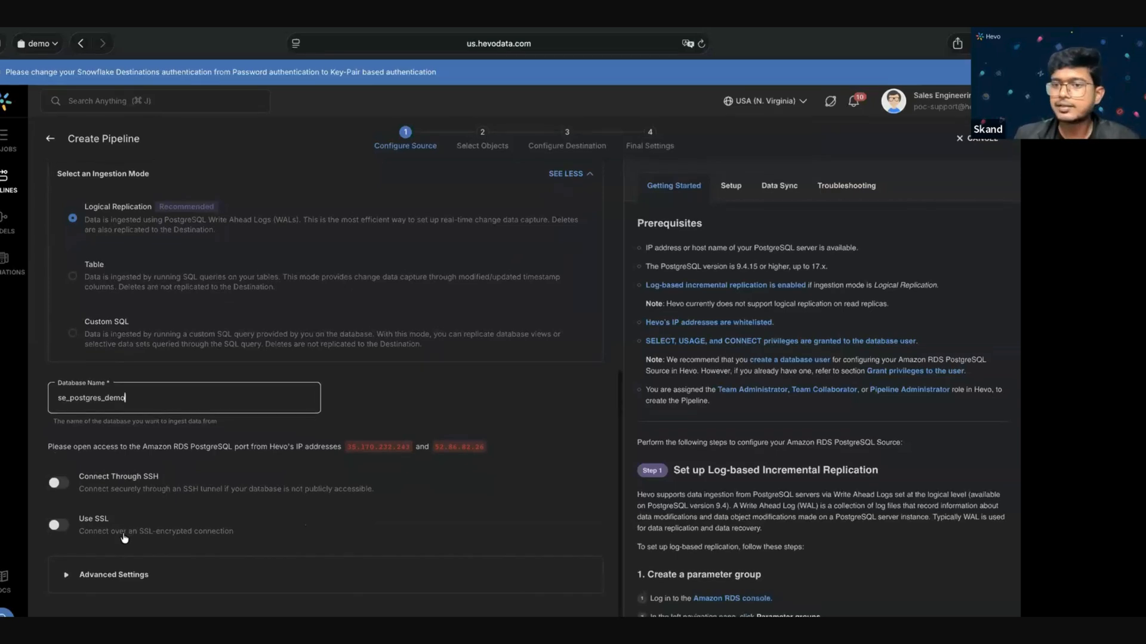
pyautogui.click(154, 574)
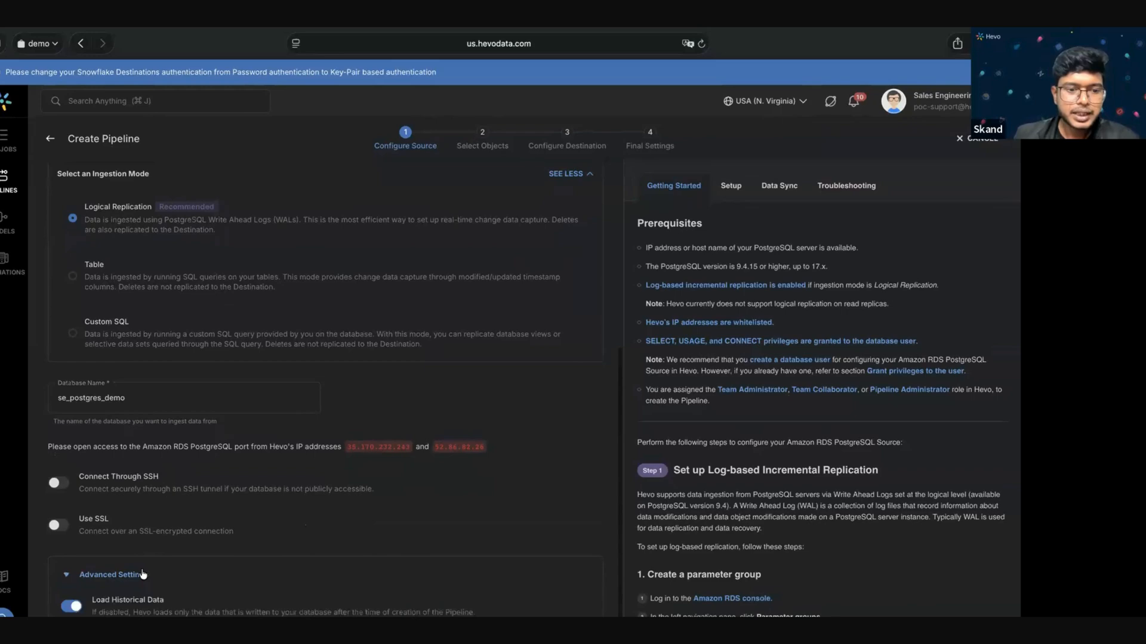
pyautogui.scroll(-3, 161, 549)
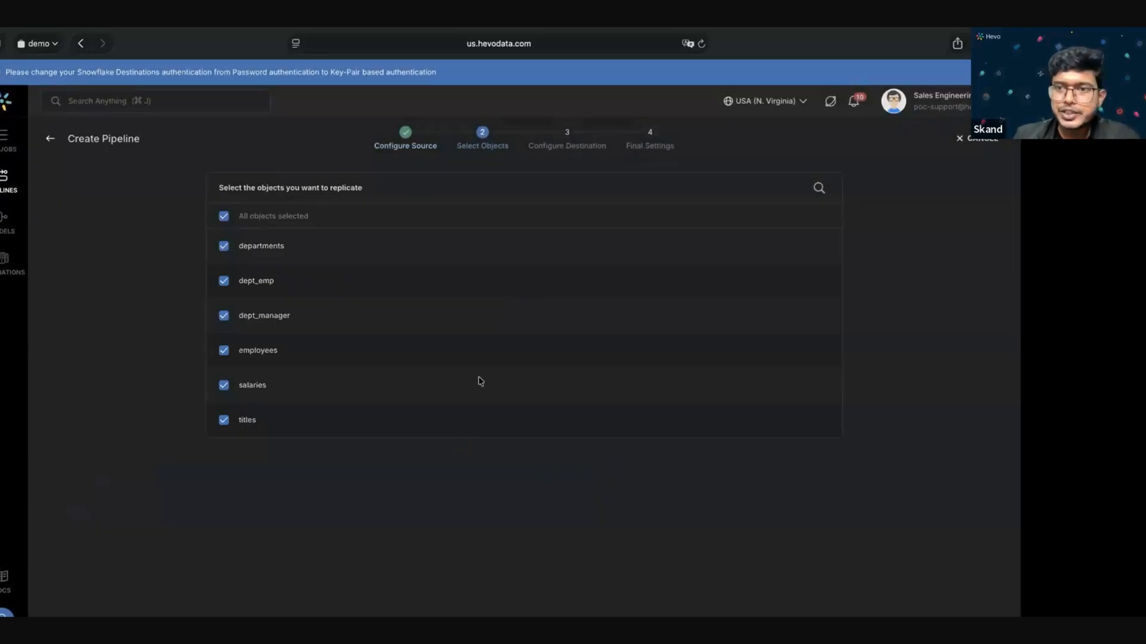
# - Deselect and reselect all source objects for replication and continue to their query mode configuration
pyautogui.click(224, 217)
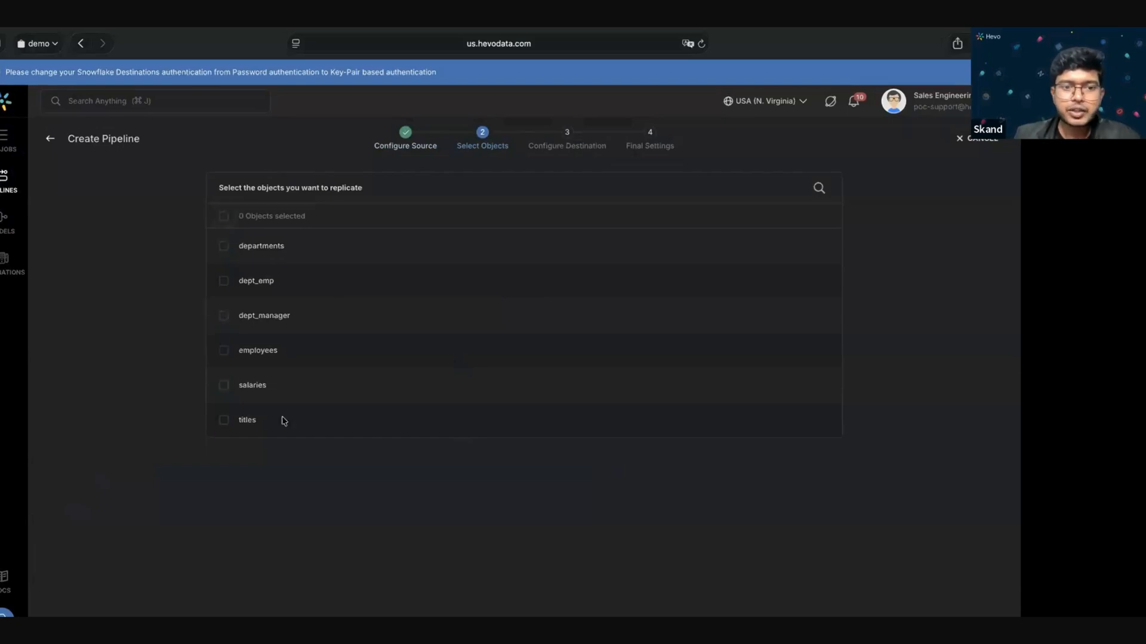
pyautogui.click(224, 217)
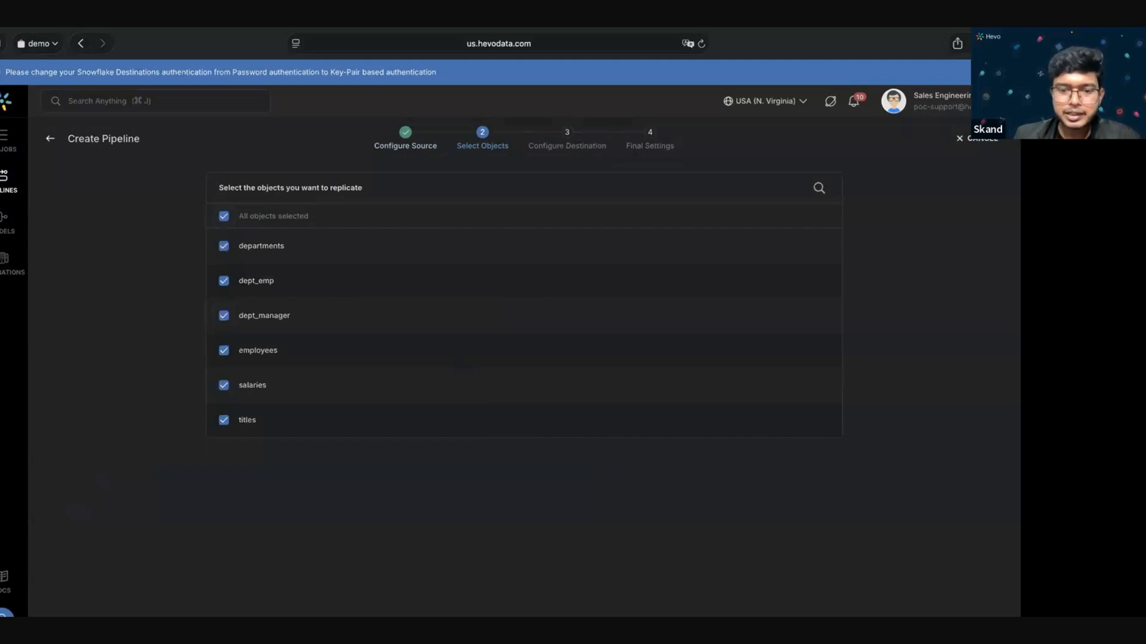
pyautogui.click(602, 615)
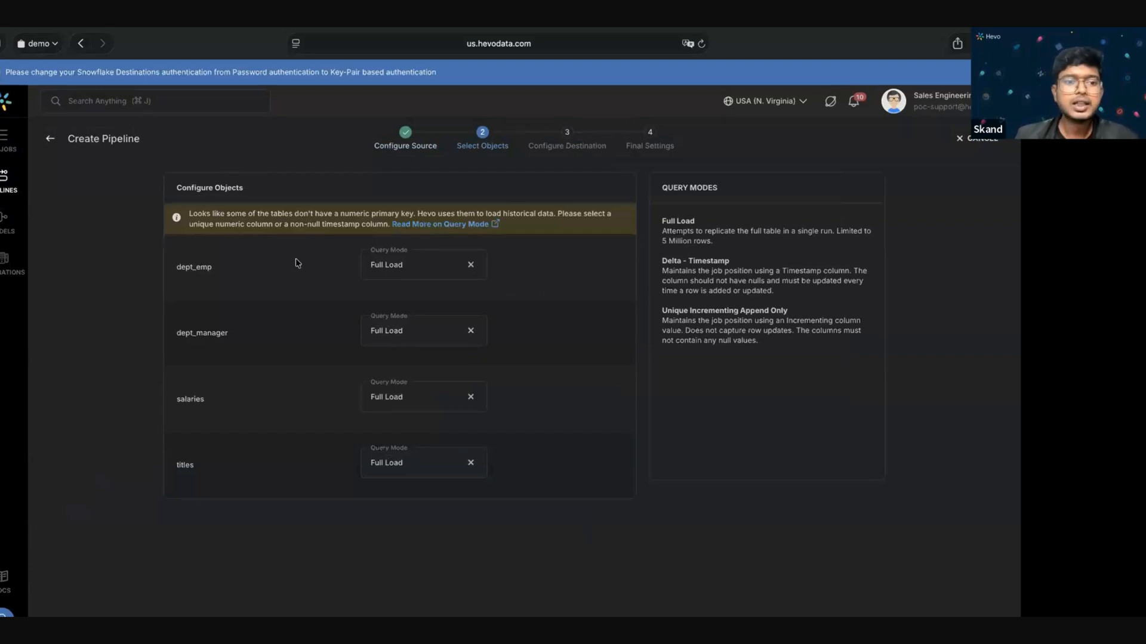
# - Check the query mode options for dept_emp, keep Full Load, and continue to the destination selection
pyautogui.click(392, 268)
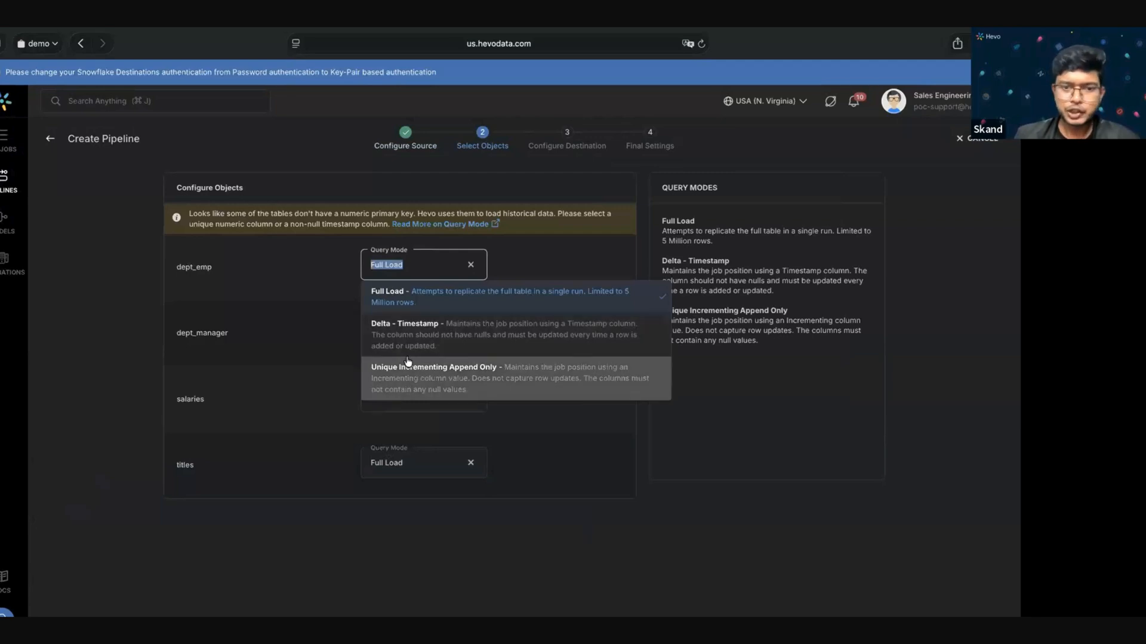
pyautogui.click(322, 370)
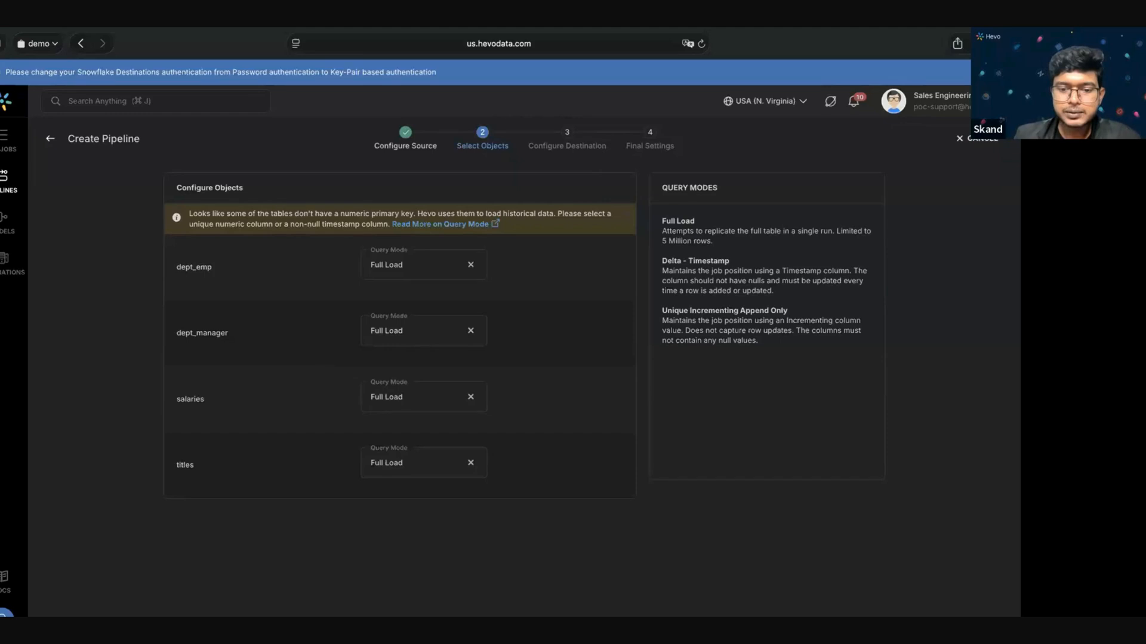
pyautogui.click(615, 521)
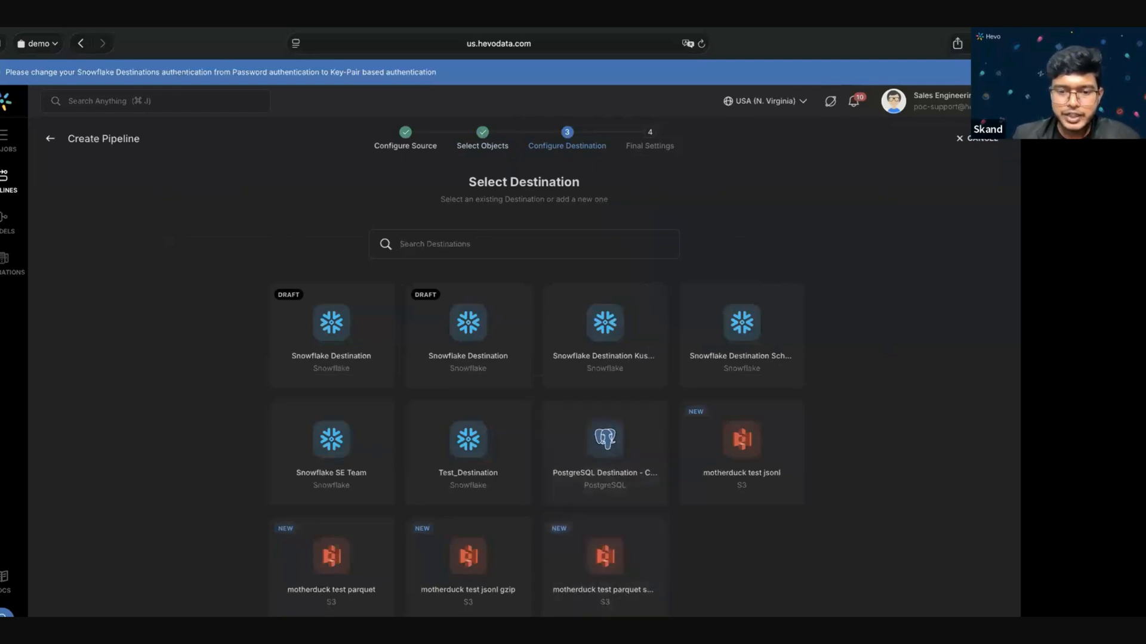
# - Examine the connection settings of a new Snowflake destination and return to the list of existing destinations
pyautogui.click(561, 618)
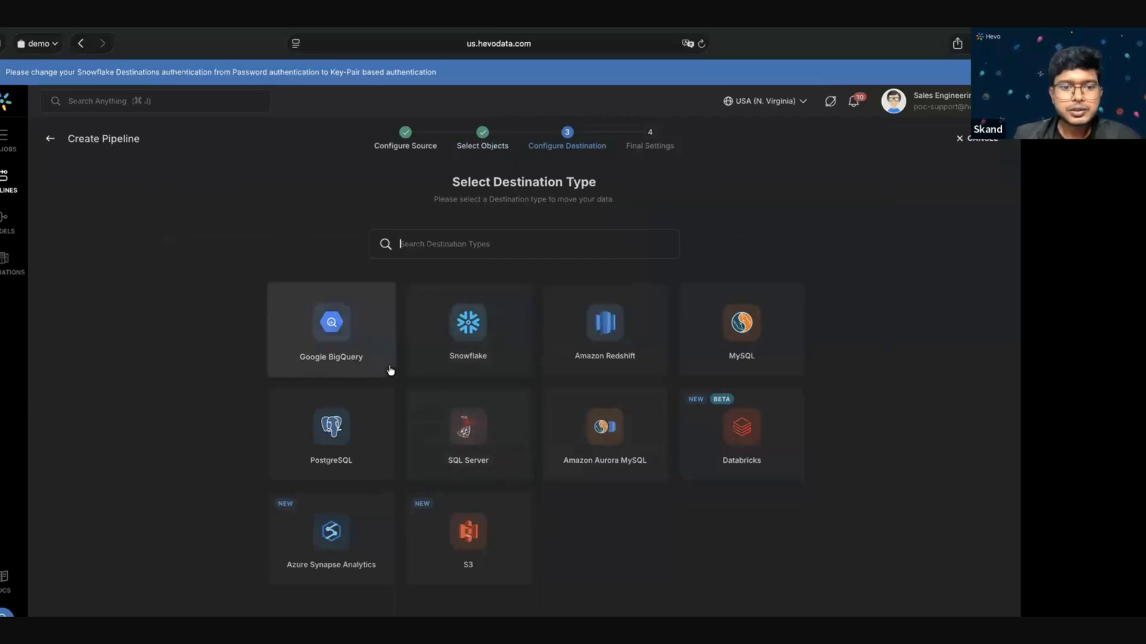
pyautogui.click(484, 341)
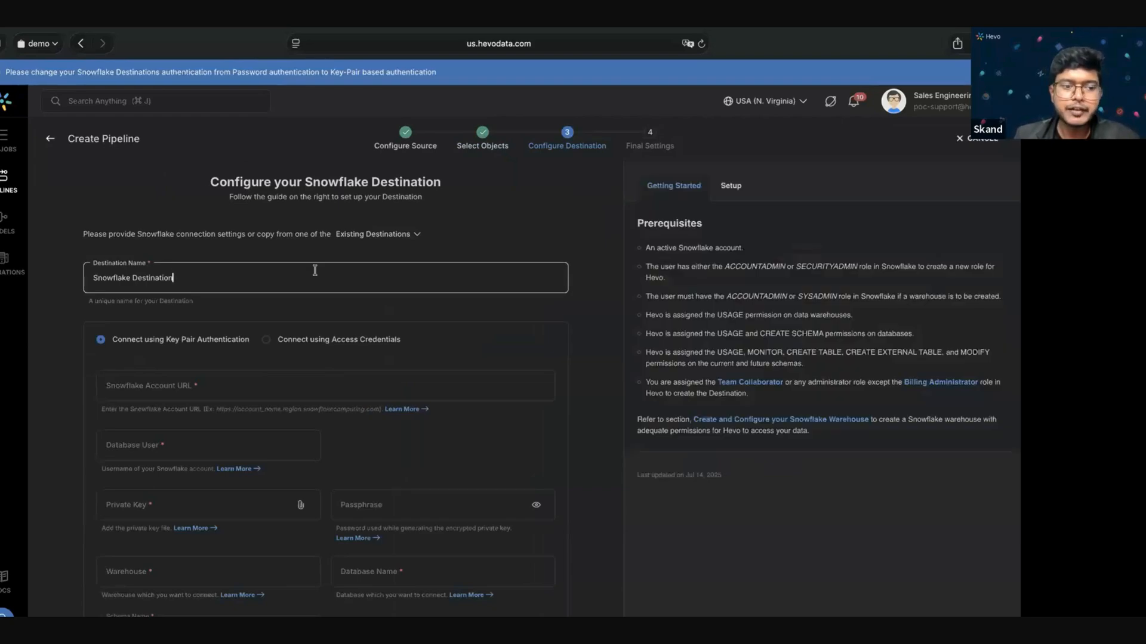
pyautogui.scroll(-3, 313, 385)
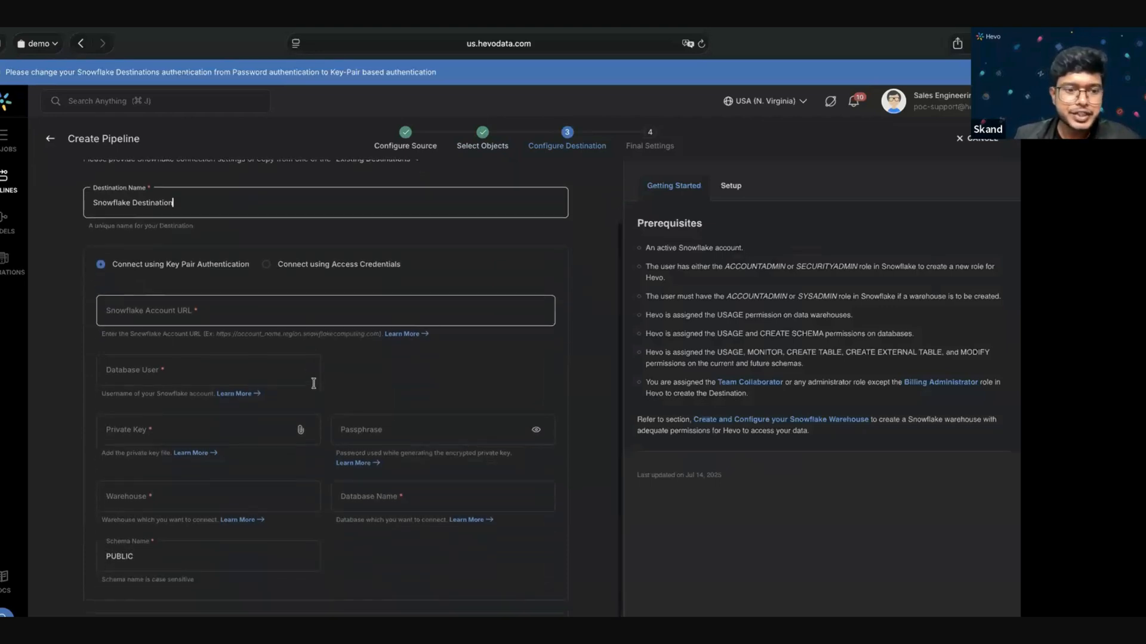
pyautogui.scroll(-1, 315, 387)
pyautogui.scroll(5, 238, 258)
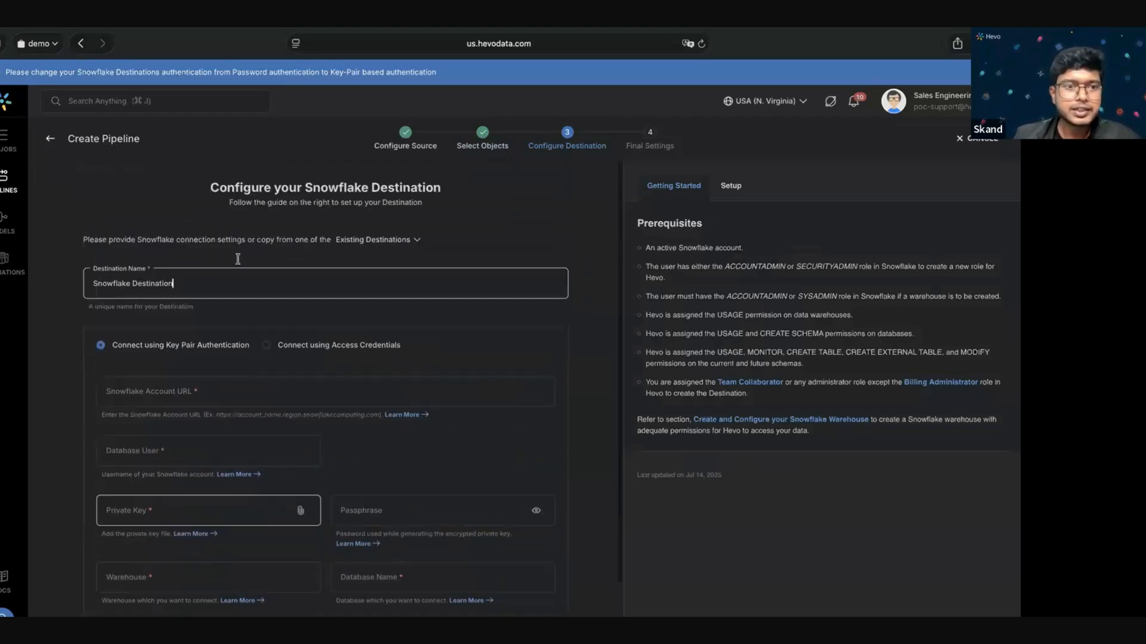
pyautogui.click(50, 139)
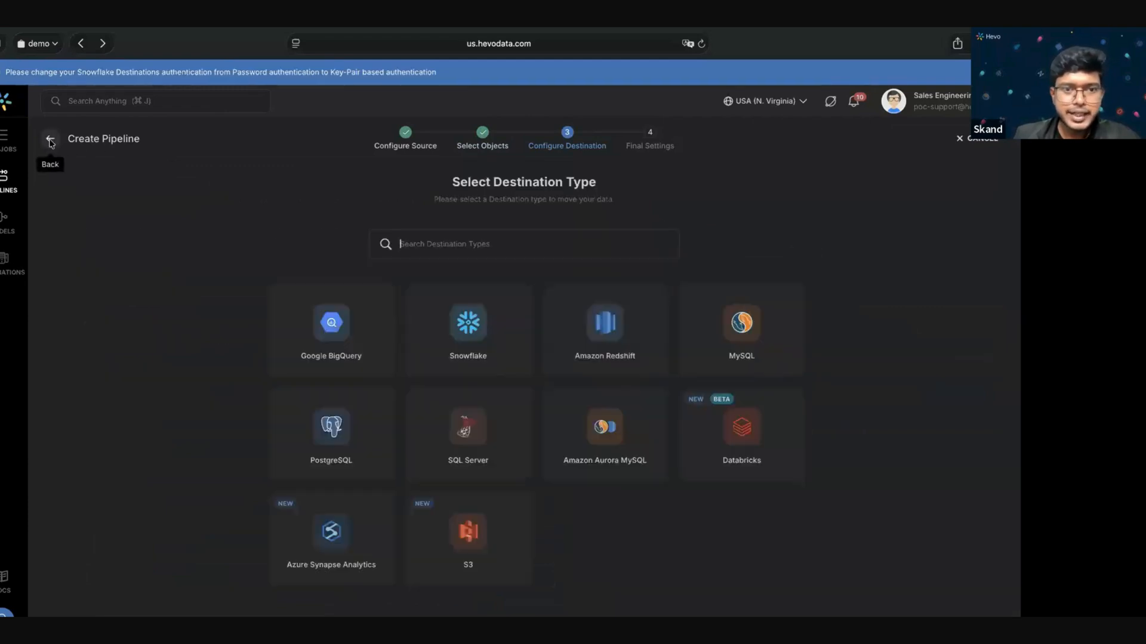
pyautogui.click(50, 140)
# - Search the existing destinations for "se" and select Snowflake SE Team as the pipeline's destination
pyautogui.write('s')
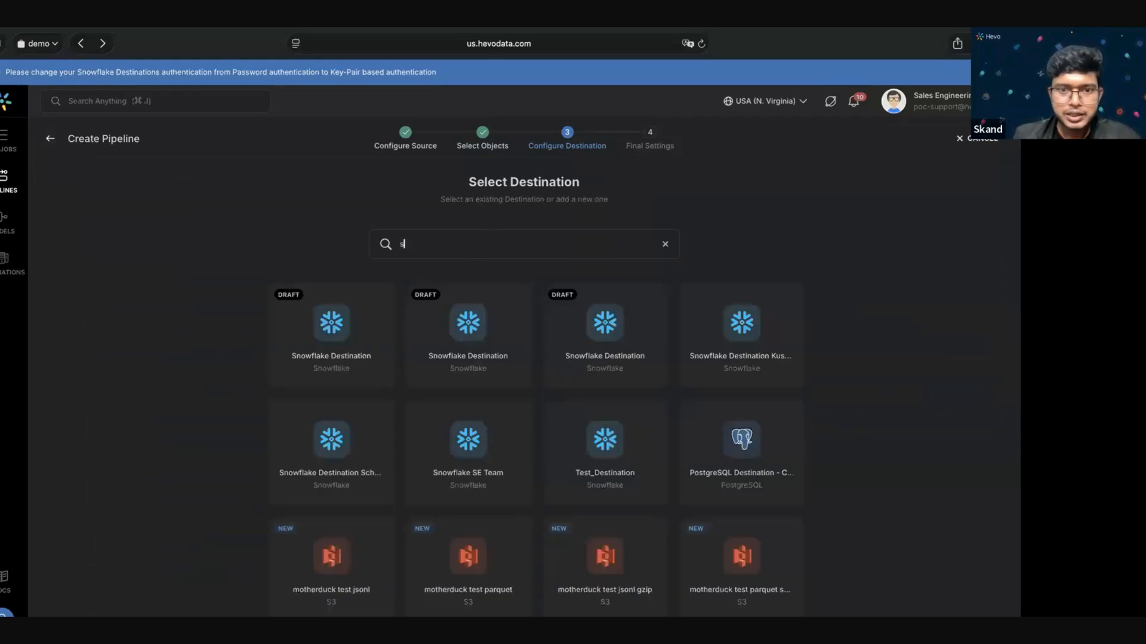
pyautogui.write('e')
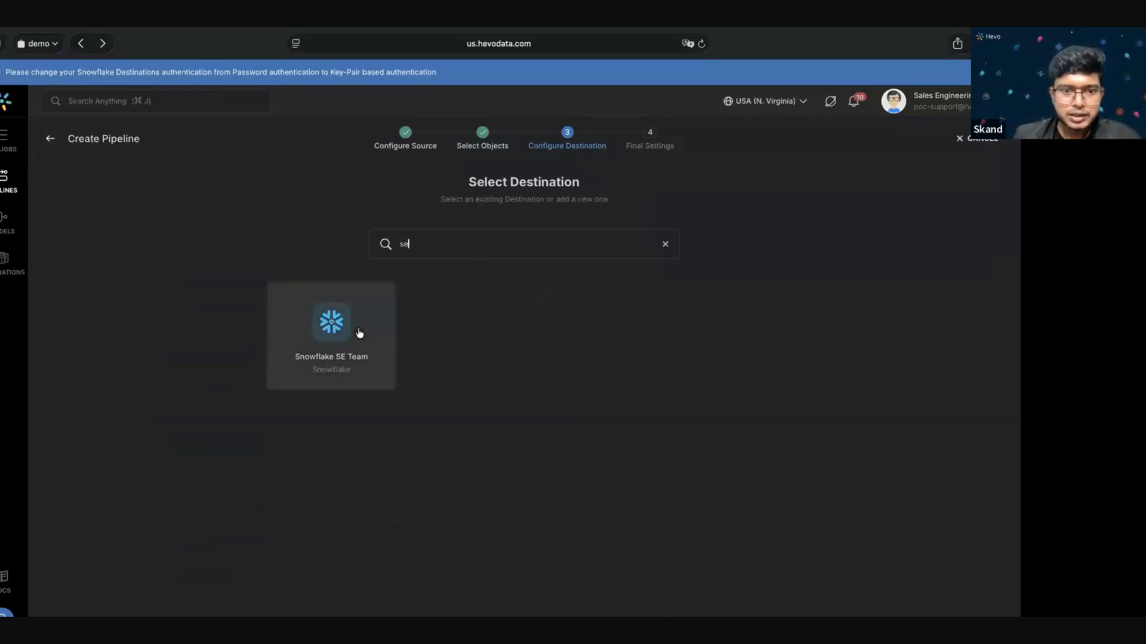
pyautogui.click(360, 332)
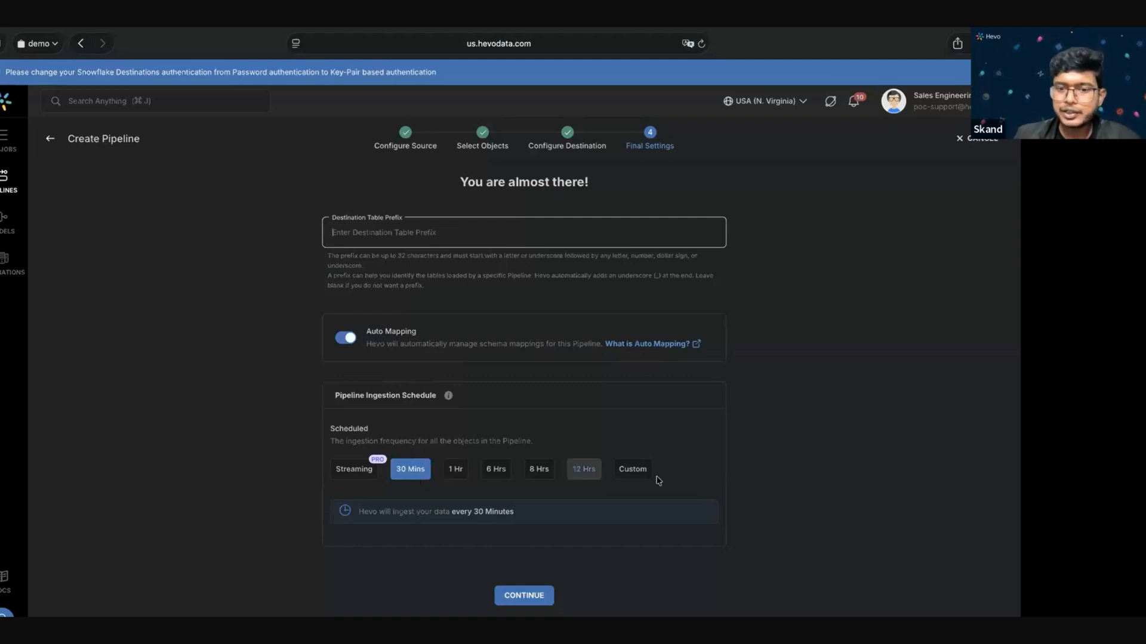
# - Try a custom ingestion schedule with the fixed-interval and run-daily options
pyautogui.click(620, 476)
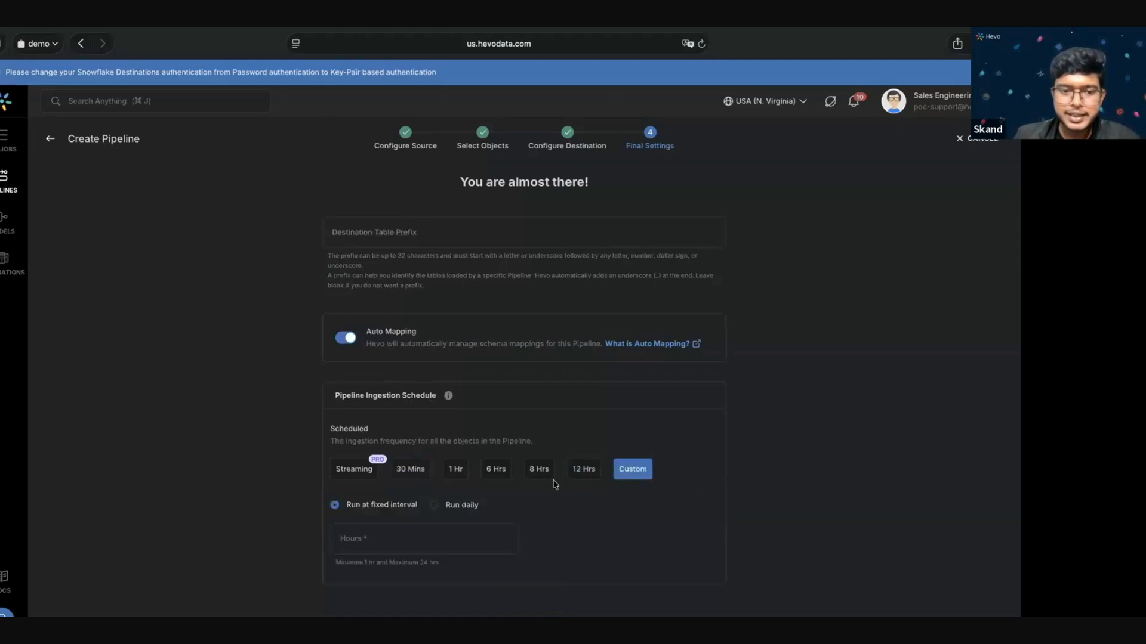
pyautogui.click(380, 525)
pyautogui.click(435, 506)
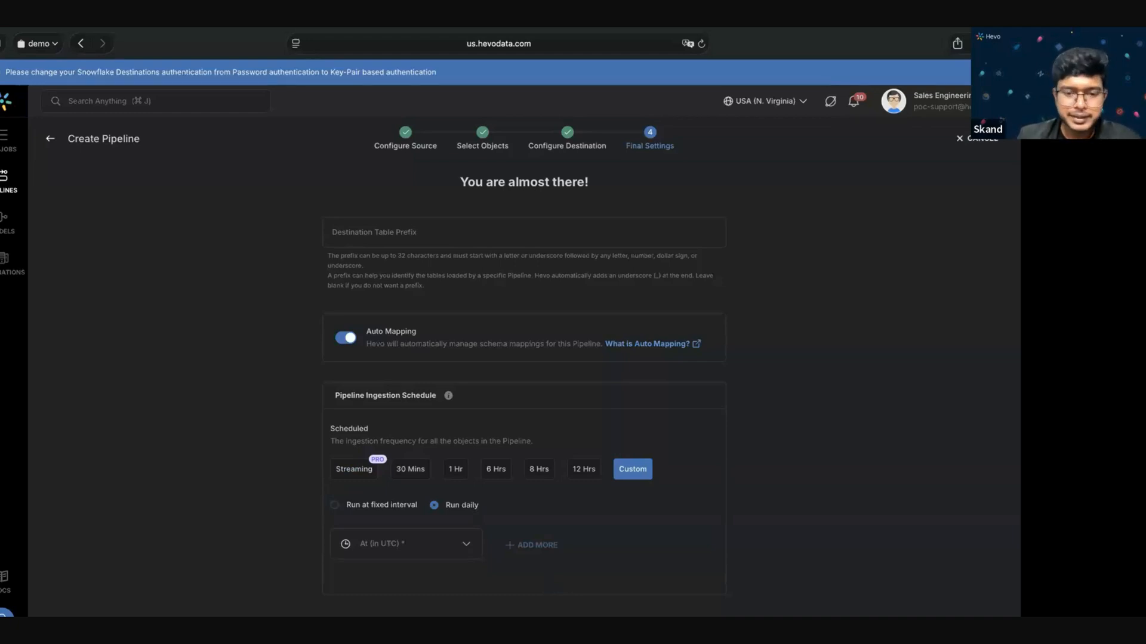
# - Set the pipeline ingestion schedule to 30 Mins and finish creating the pipeline
pyautogui.click(411, 470)
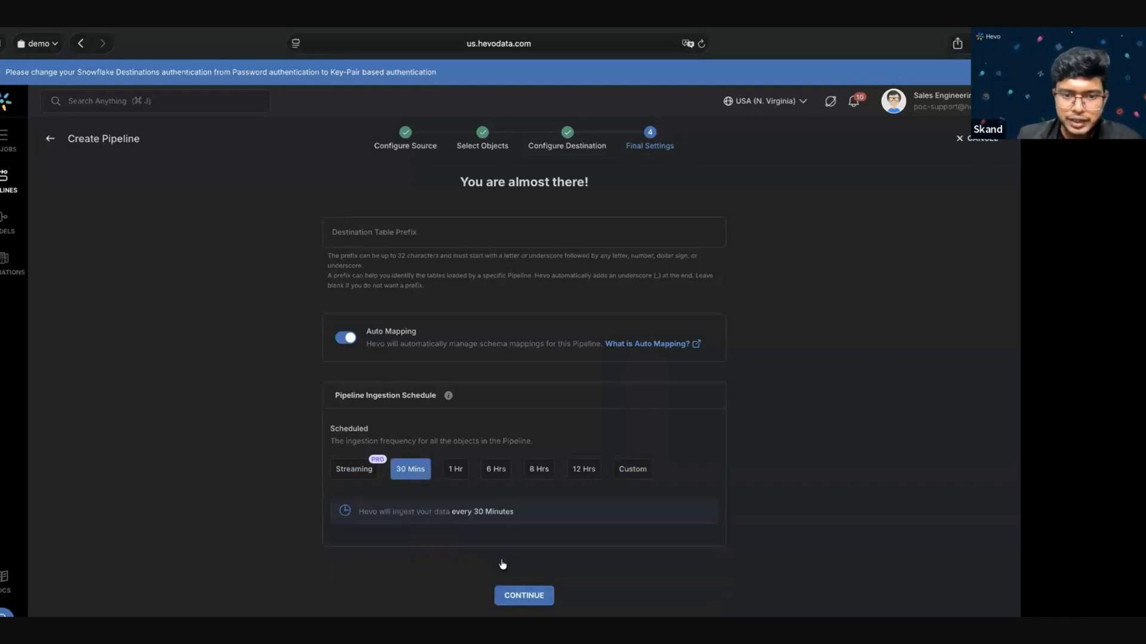
pyautogui.click(528, 596)
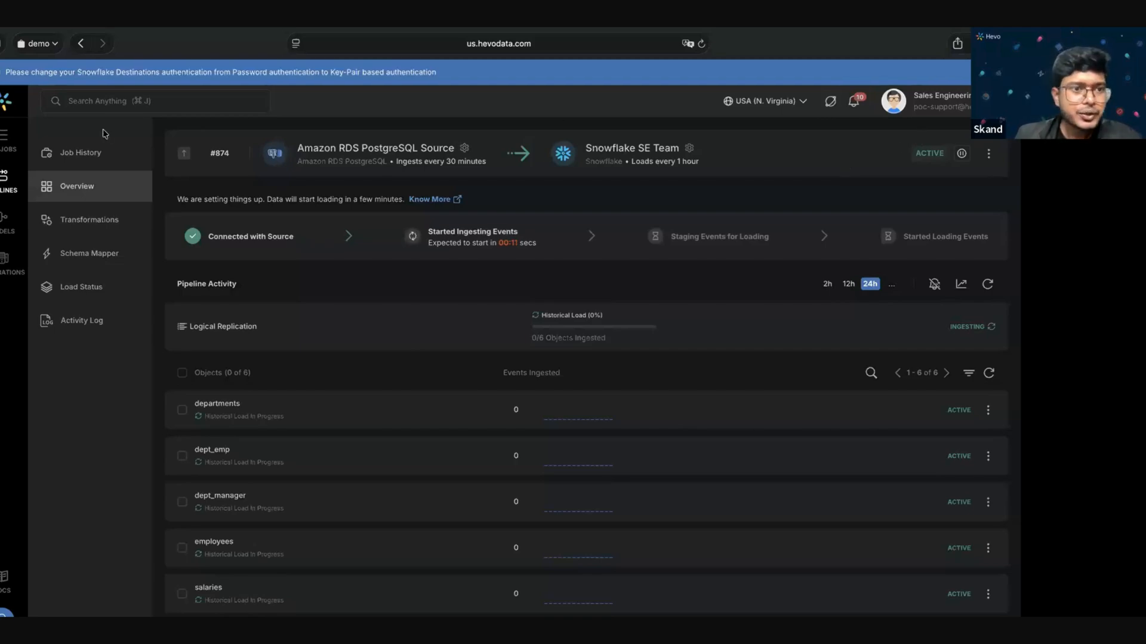
# - Start a new pipeline with Facebook Ads as the source type and continue with the Hevo Data account
pyautogui.click(5, 180)
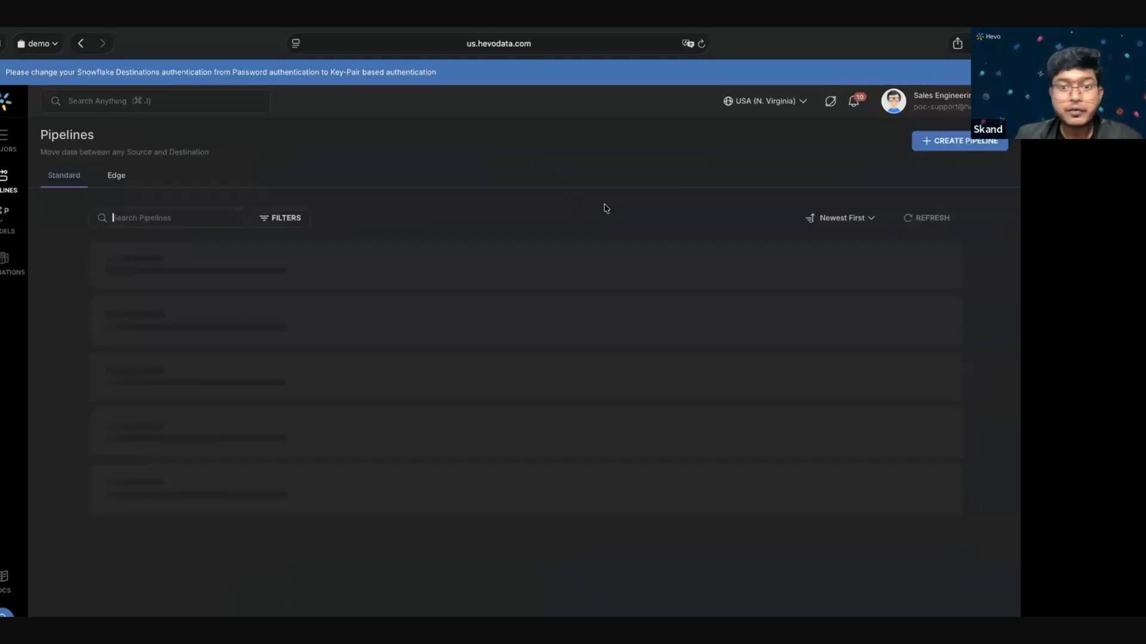
pyautogui.click(945, 147)
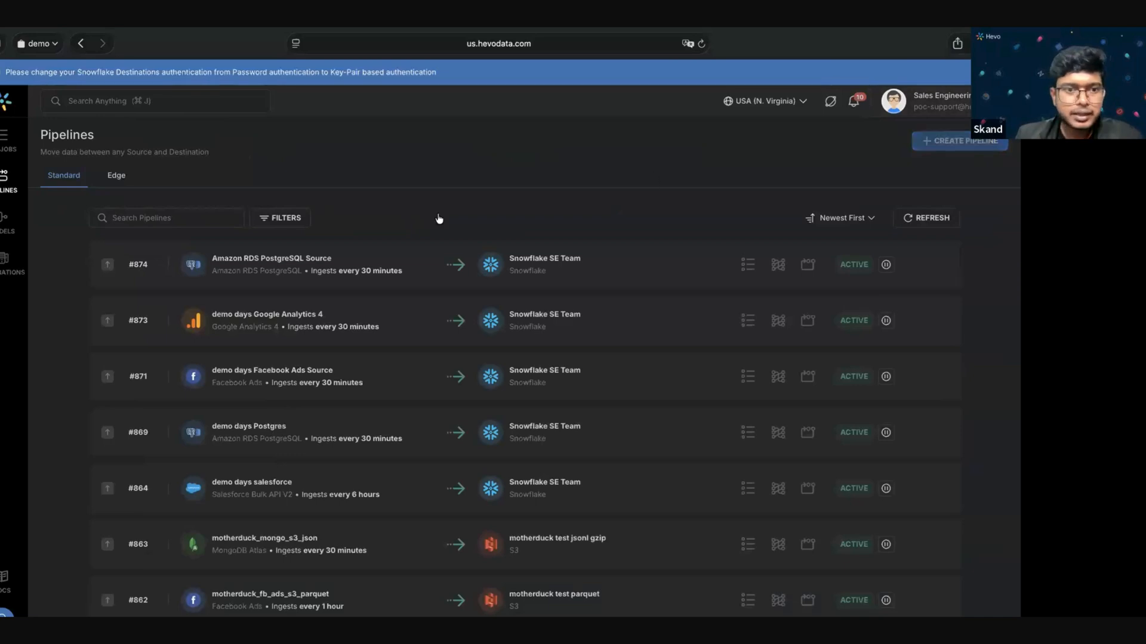
pyautogui.write('facebook')
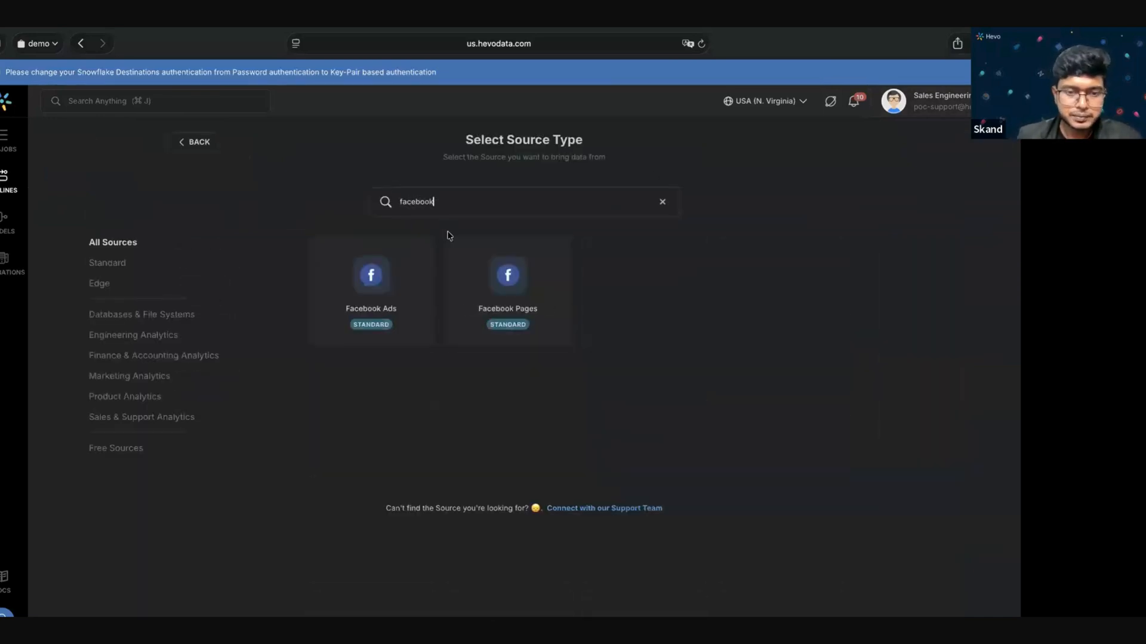
pyautogui.click(388, 295)
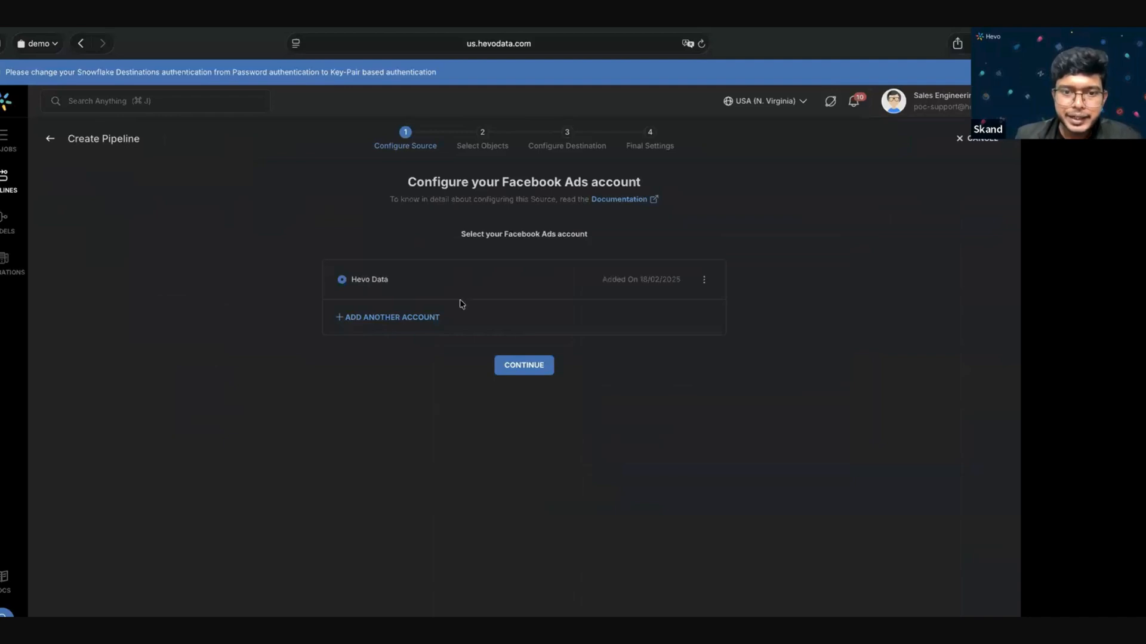
pyautogui.click(511, 370)
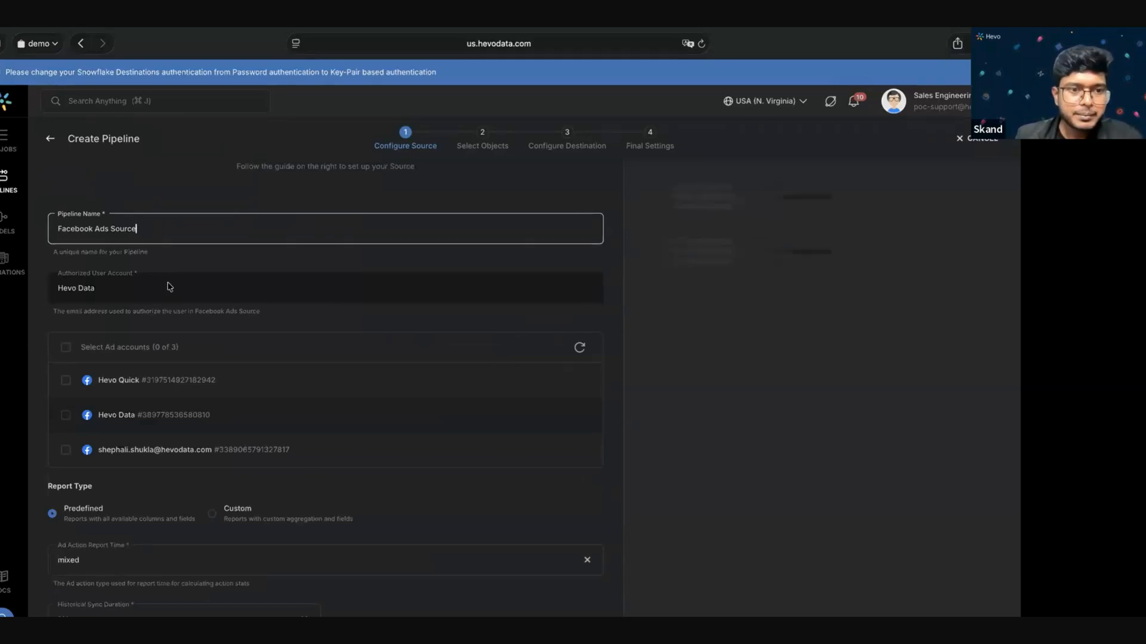
# - Select the Hevo Quick ad account for ingestion and choose mixed as the ad action report time
pyautogui.click(67, 333)
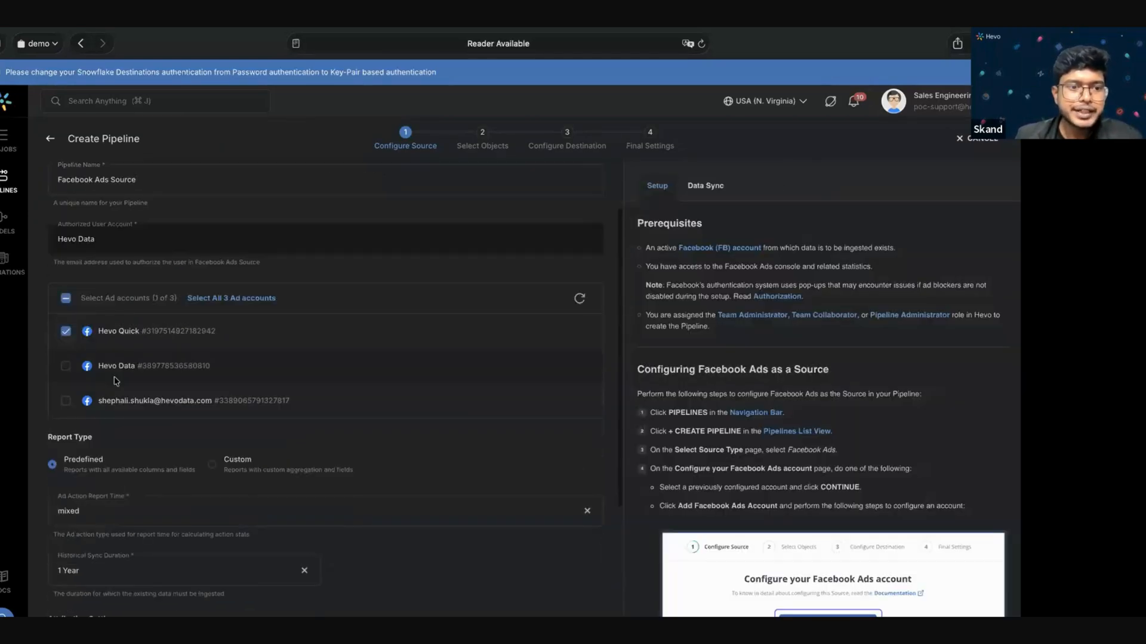
pyautogui.scroll(-5, 116, 382)
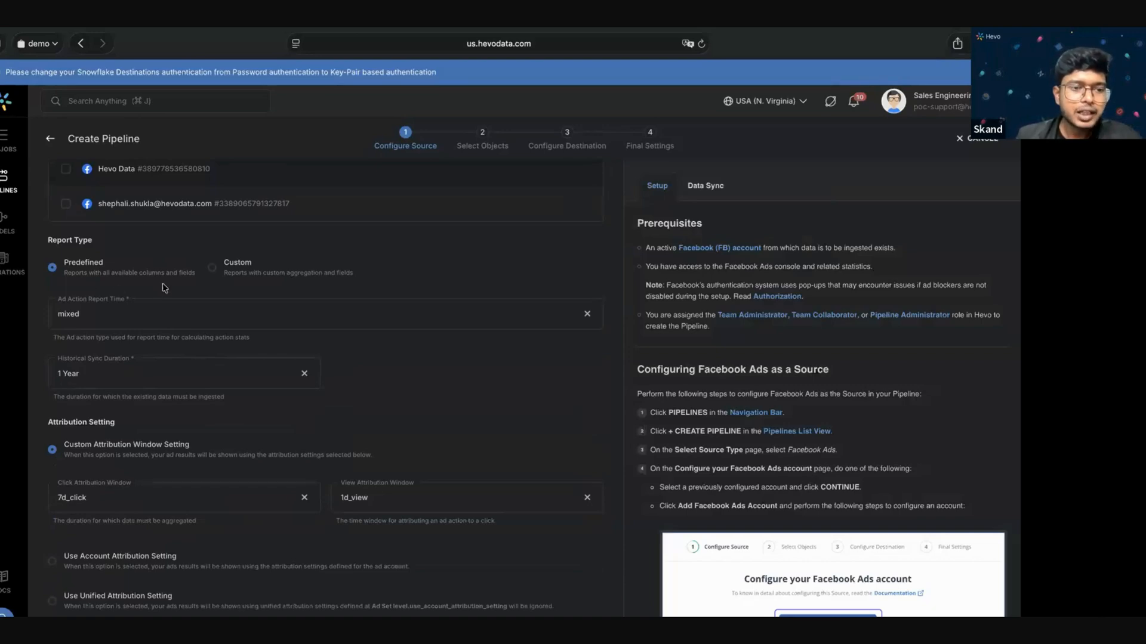
pyautogui.scroll(-1, 162, 288)
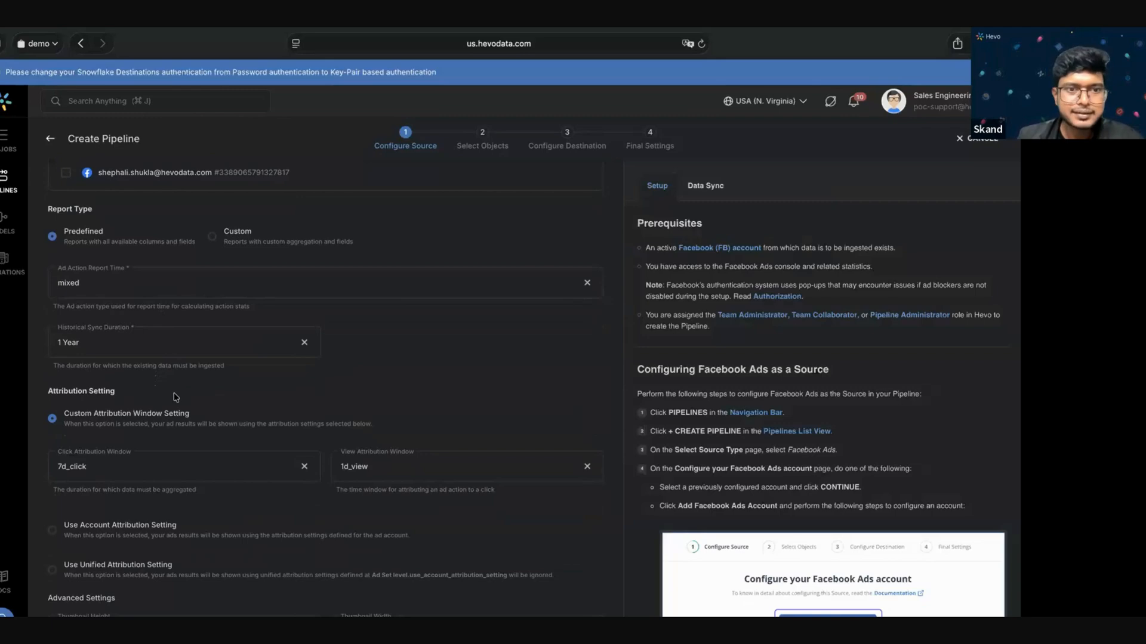
pyautogui.scroll(-1, 207, 273)
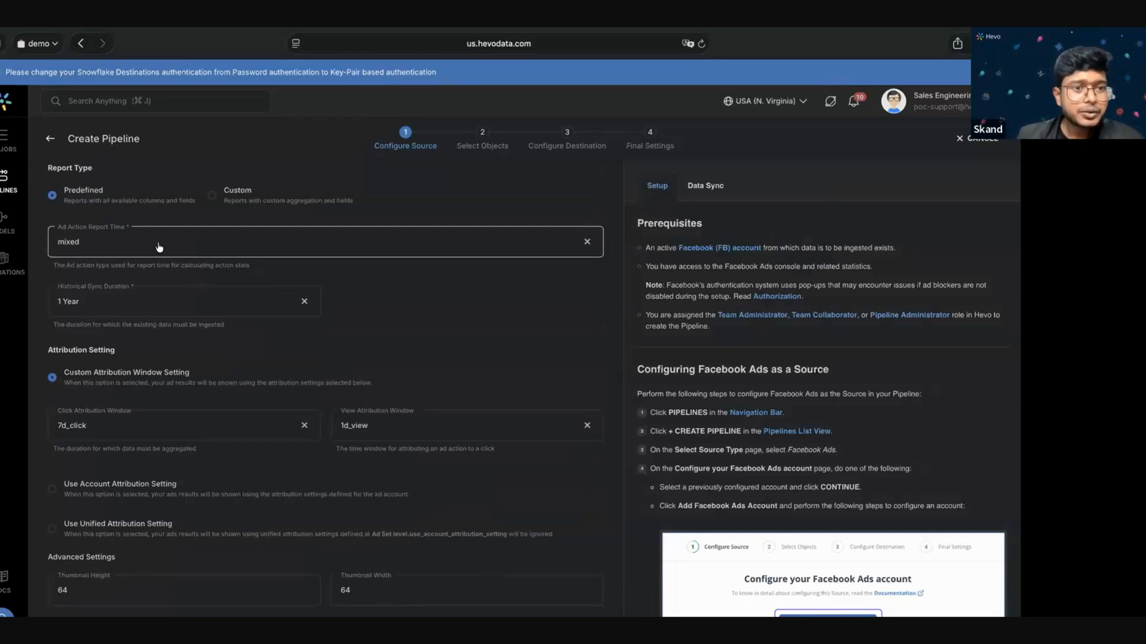
pyautogui.click(124, 242)
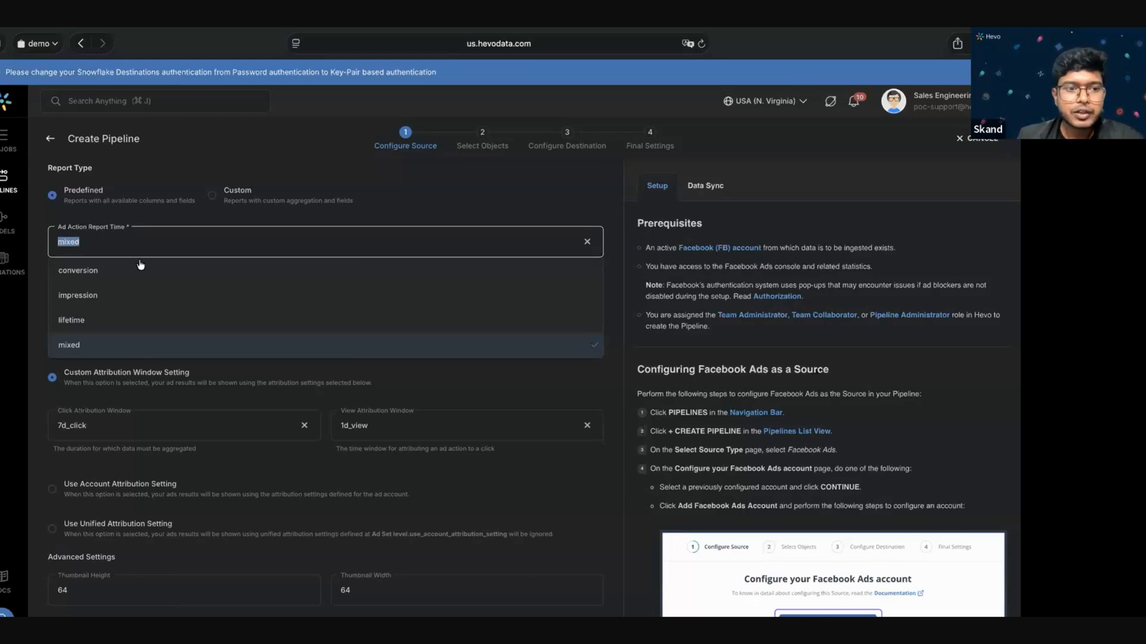
pyautogui.click(112, 345)
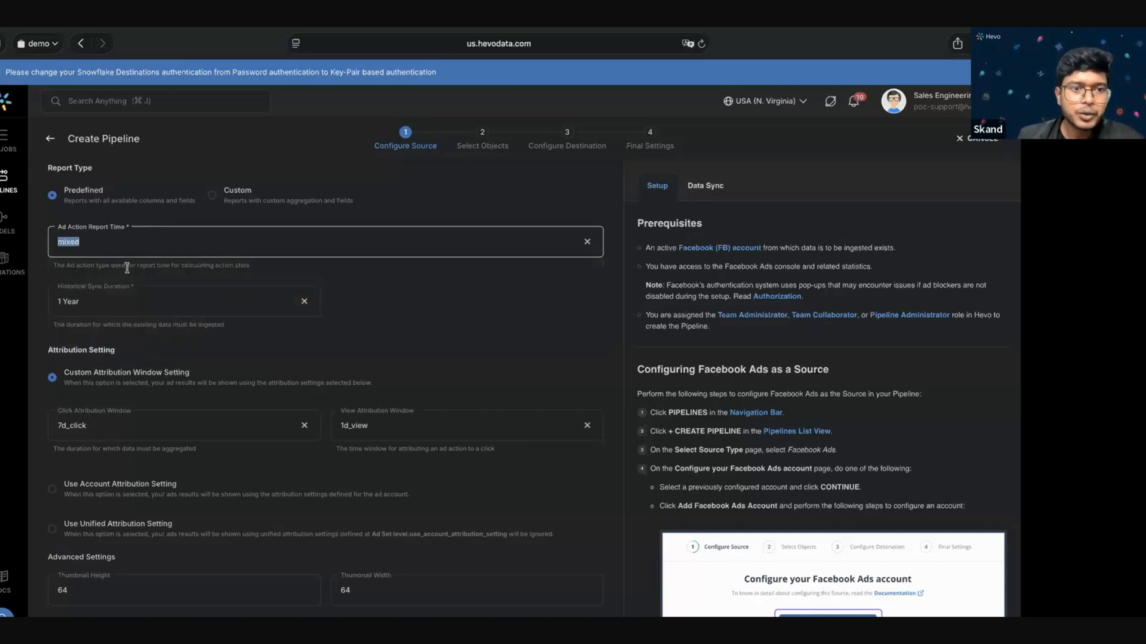
# - Examine the historical sync duration options and the attribution and thumbnail settings of the Facebook Ads source
pyautogui.click(124, 308)
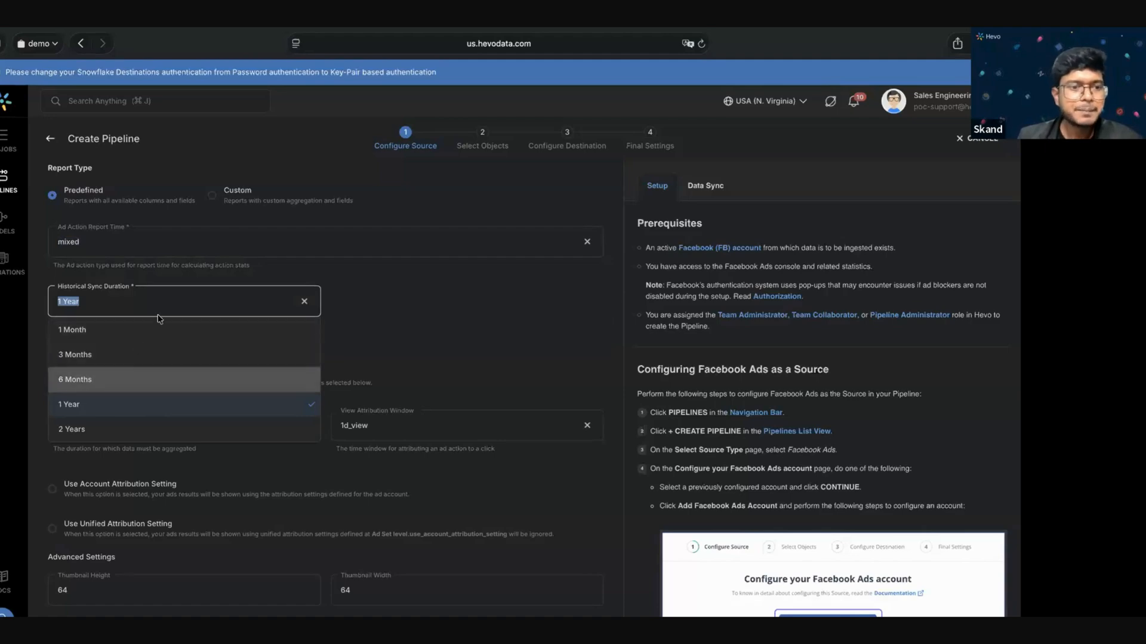
pyautogui.click(387, 299)
pyautogui.scroll(-1, 272, 353)
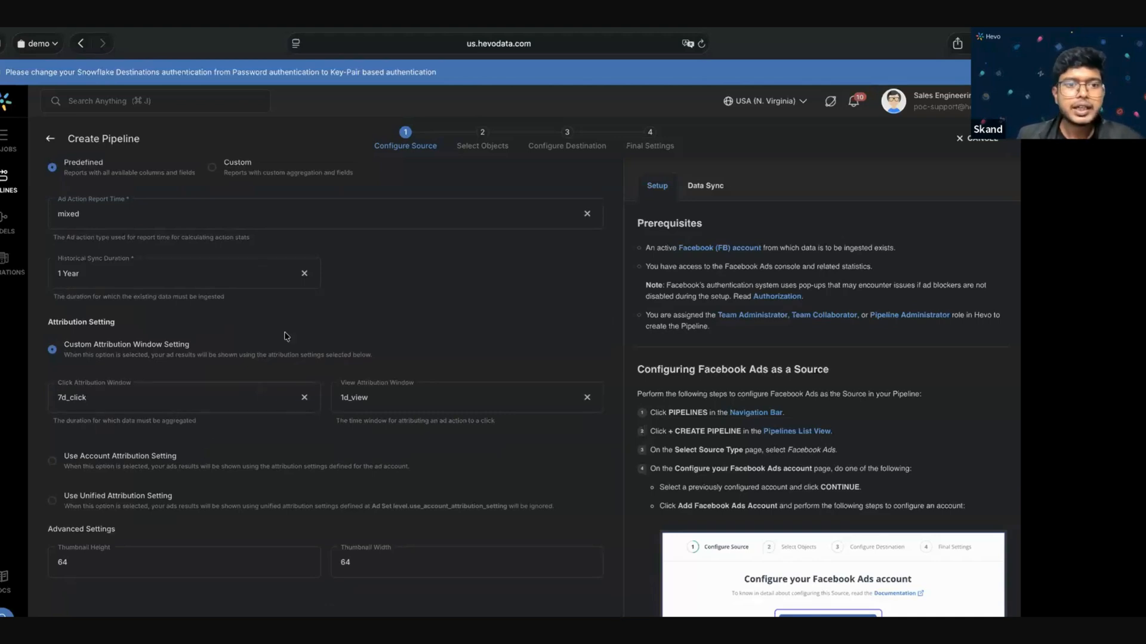
# - Try the Custom report type and examine its selectable fields and breakdowns
pyautogui.scroll(4, 224, 282)
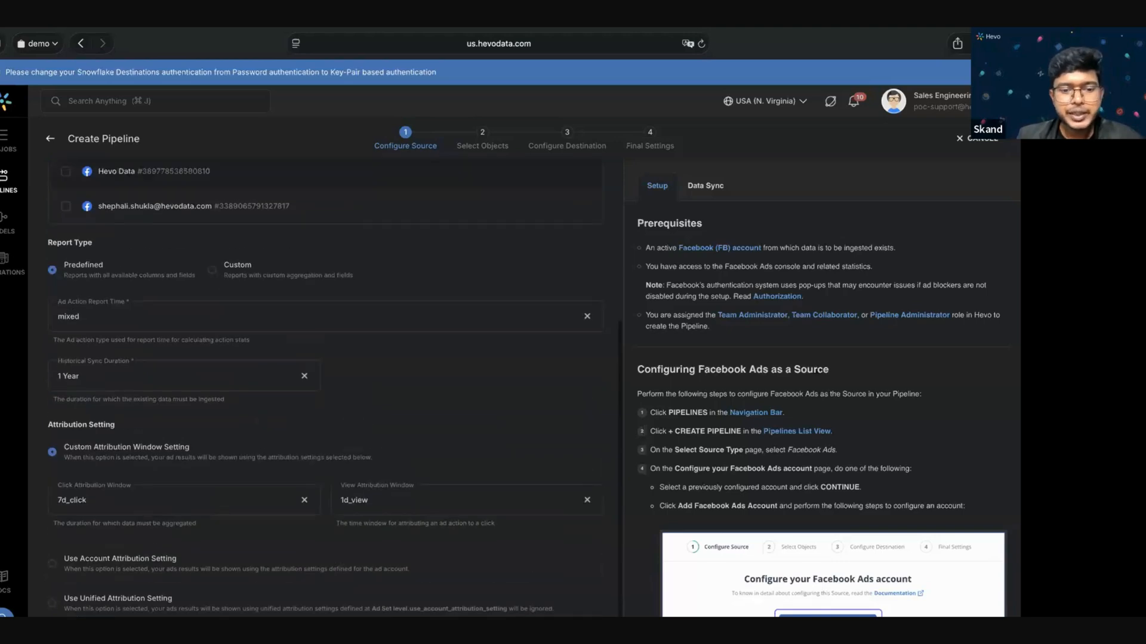
pyautogui.click(212, 270)
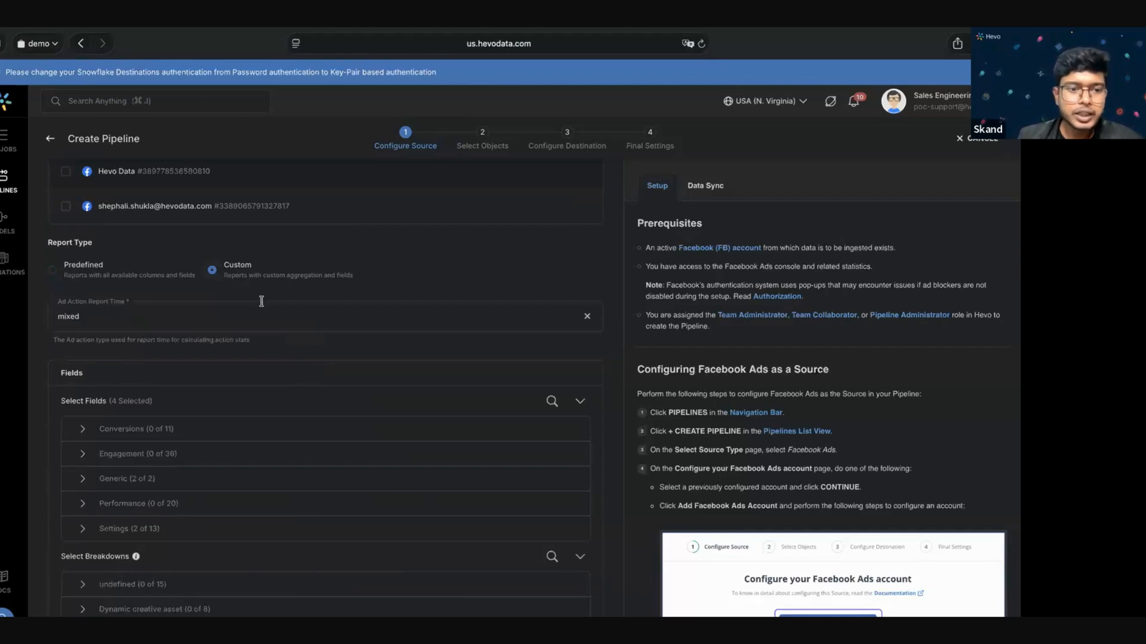
pyautogui.scroll(-2, 261, 302)
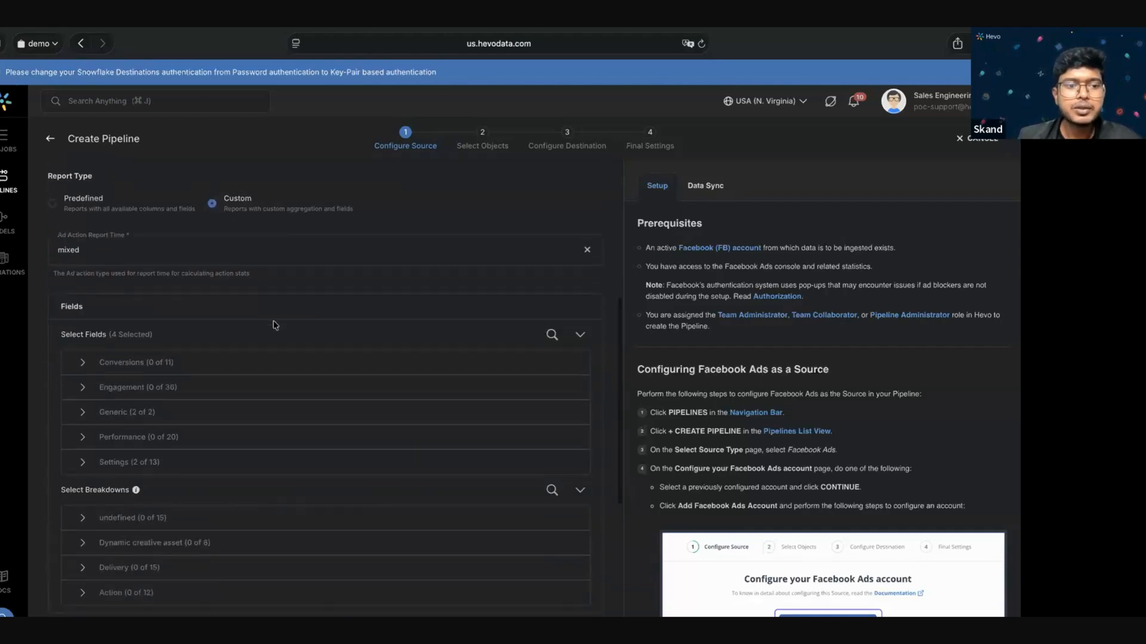
pyautogui.scroll(-3, 273, 322)
pyautogui.scroll(-1, 233, 322)
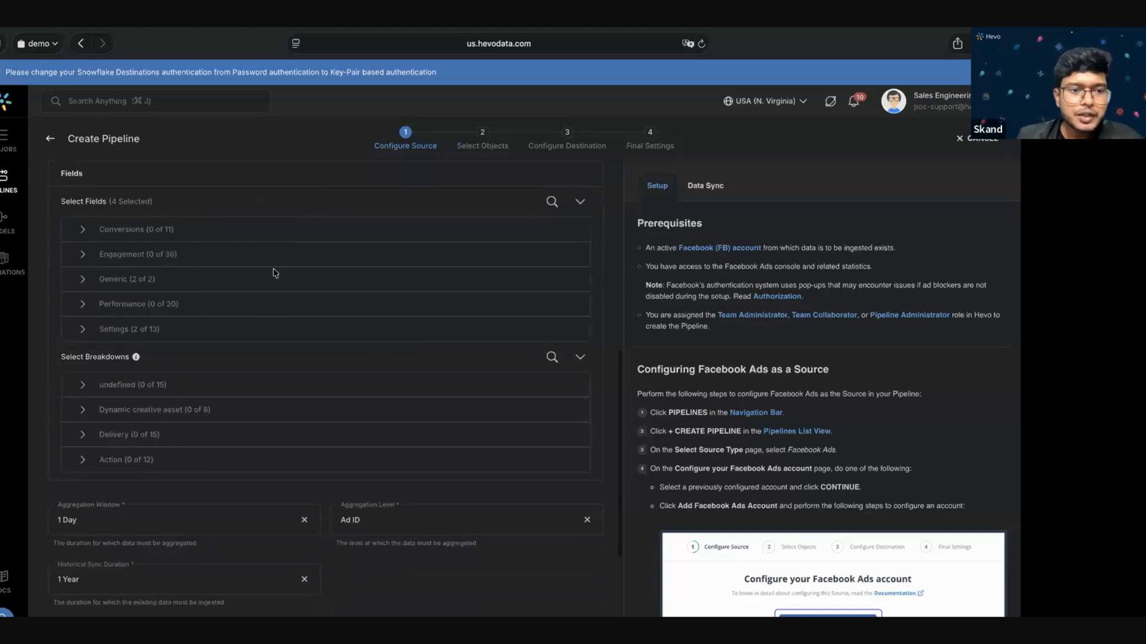
pyautogui.scroll(1, 280, 271)
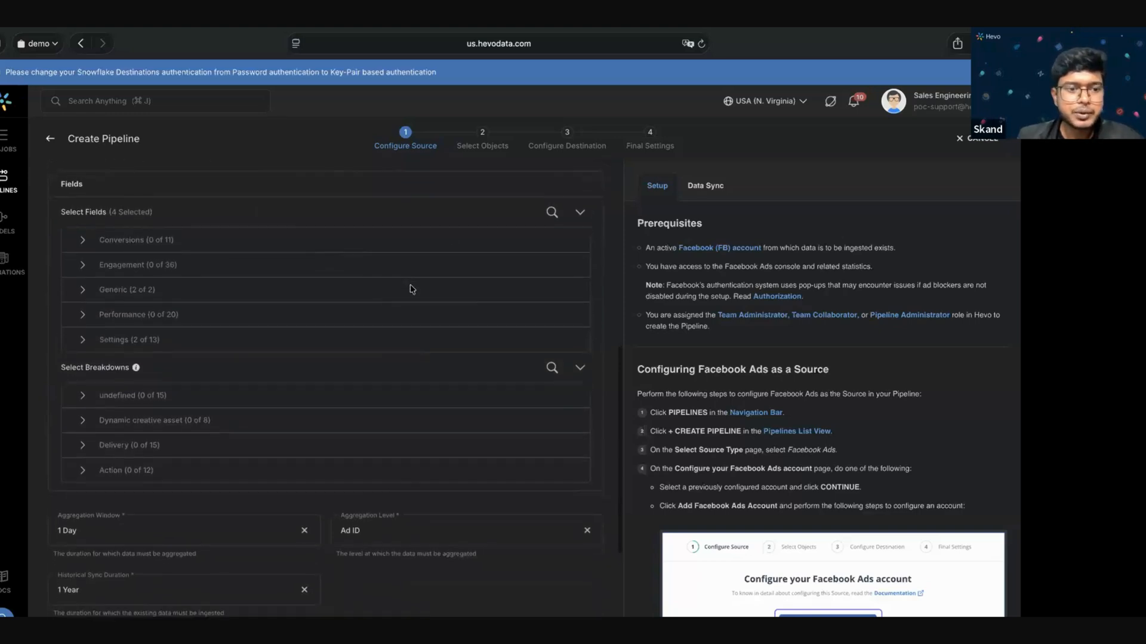
pyautogui.scroll(-3, 411, 290)
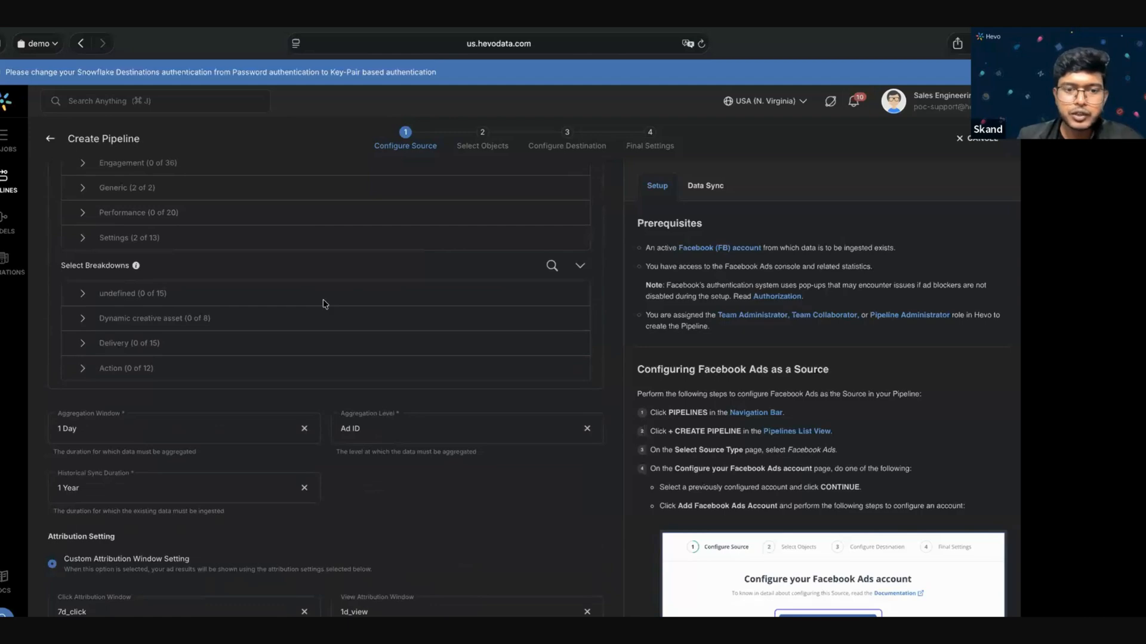
# - Examine the aggregation level options and choose 1 Day as the aggregation window of the custom report
pyautogui.click(397, 440)
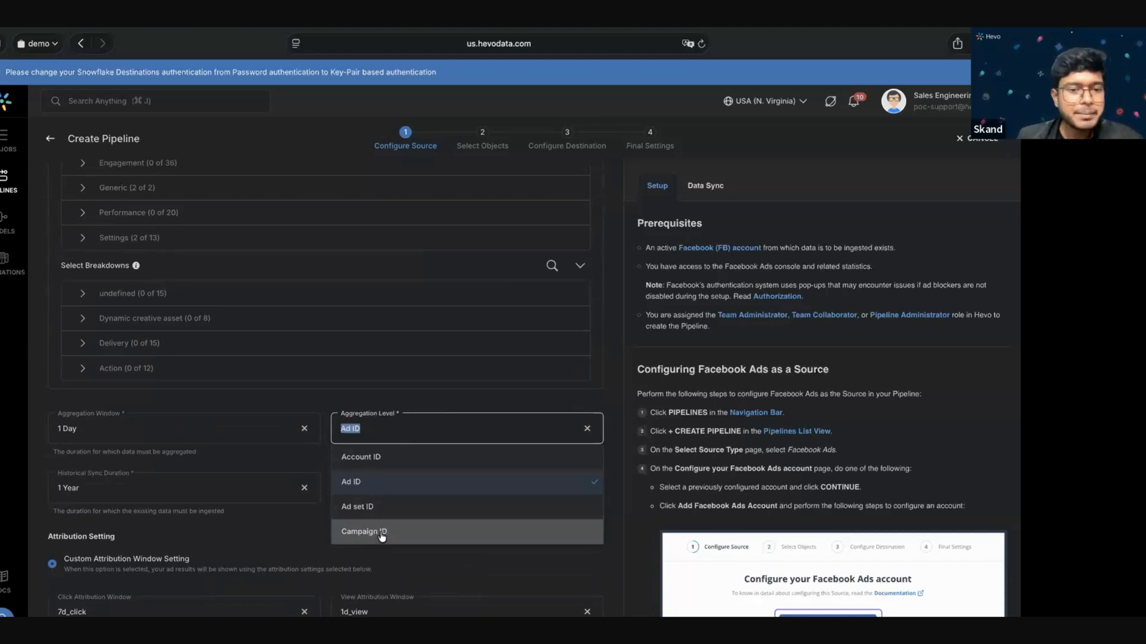
pyautogui.click(86, 438)
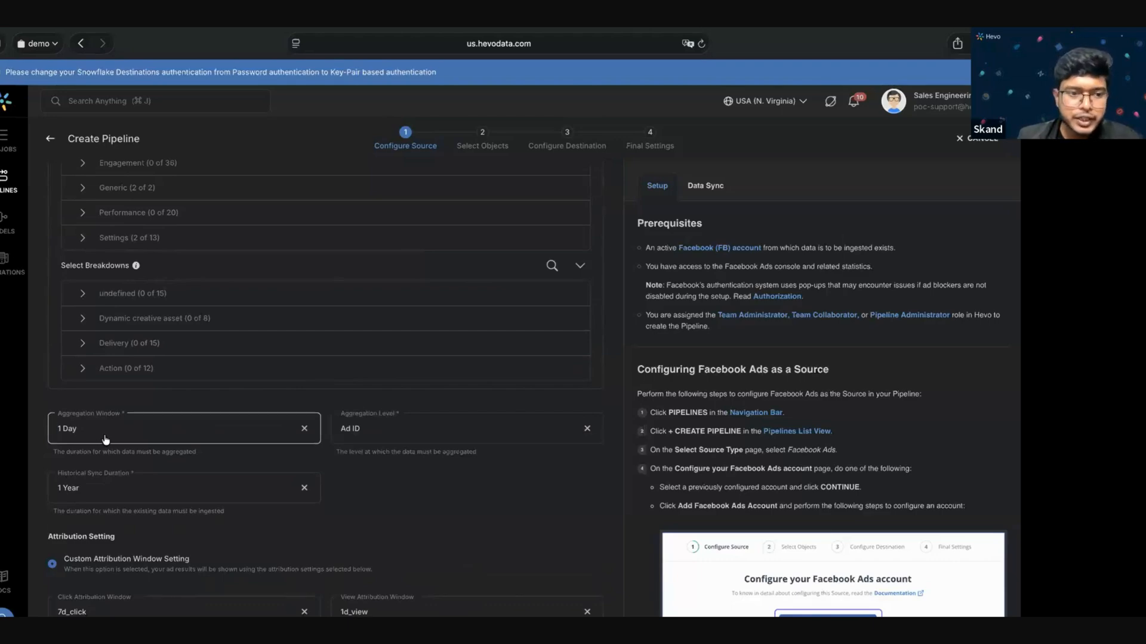
pyautogui.click(104, 439)
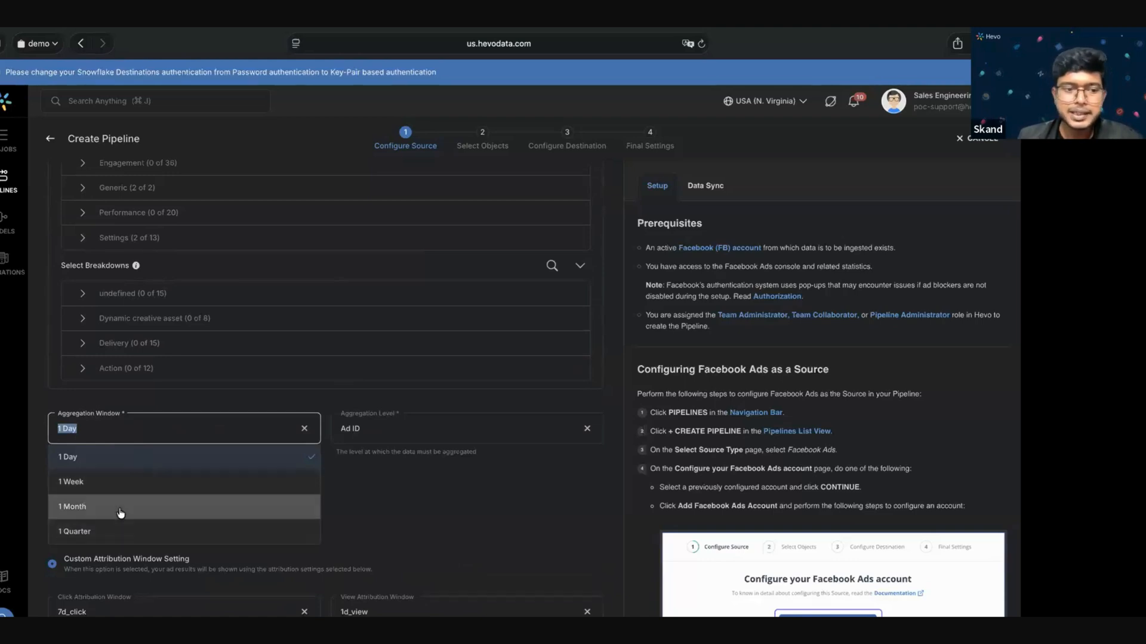
pyautogui.click(136, 458)
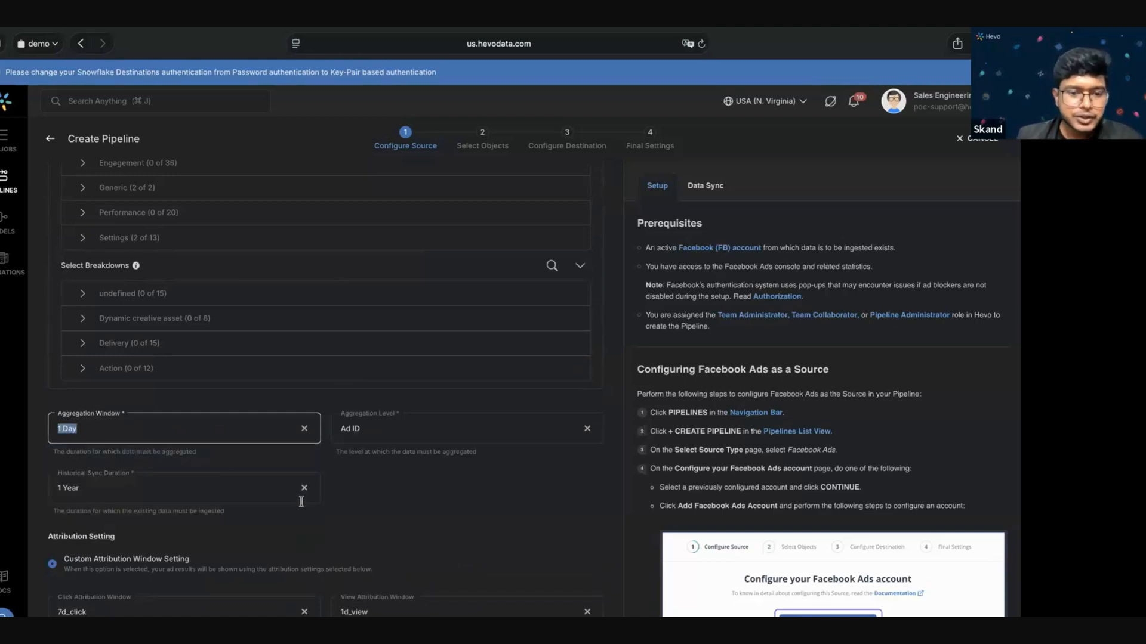
pyautogui.scroll(-2, 302, 501)
pyautogui.scroll(-5, 301, 501)
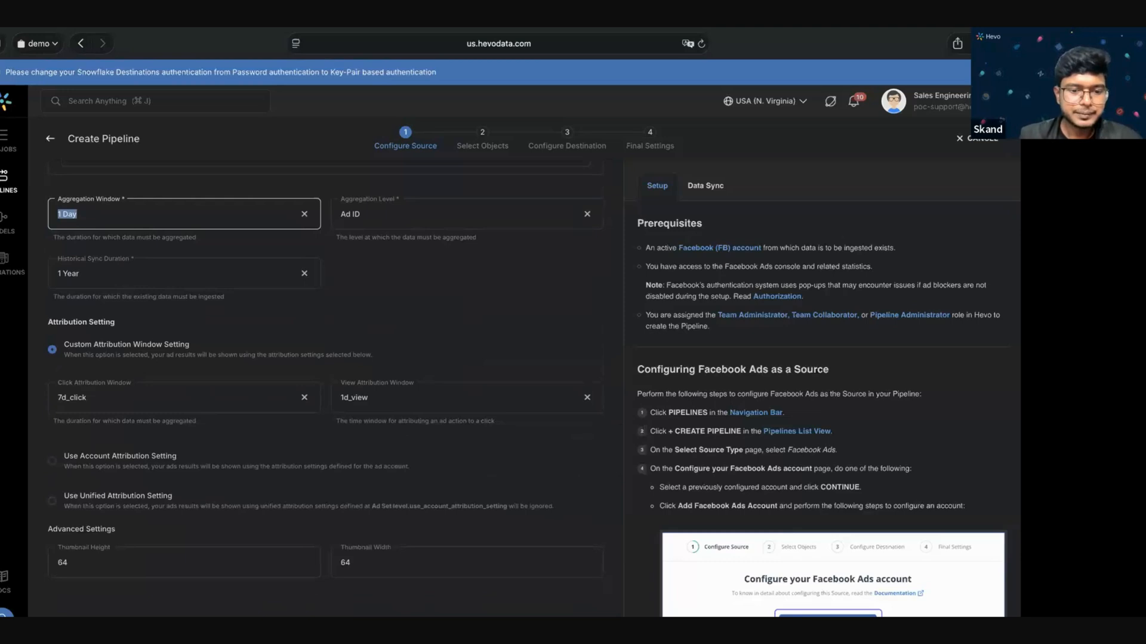
# - Switch the report type back to Predefined and continue to the destination selection
pyautogui.click(327, 573)
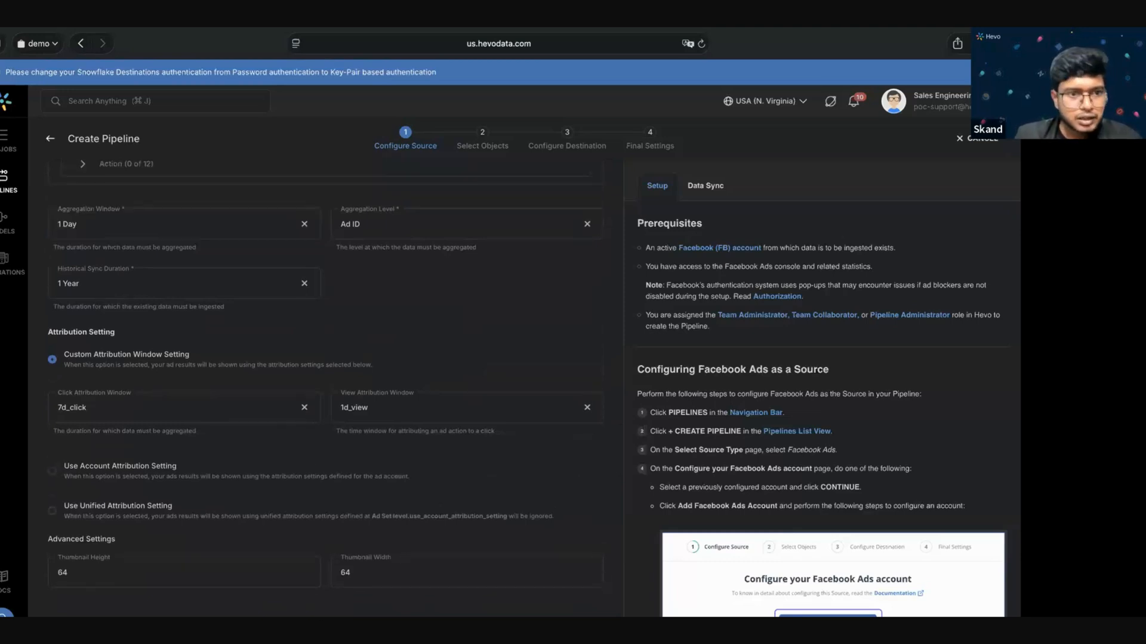
pyautogui.scroll(10, 221, 292)
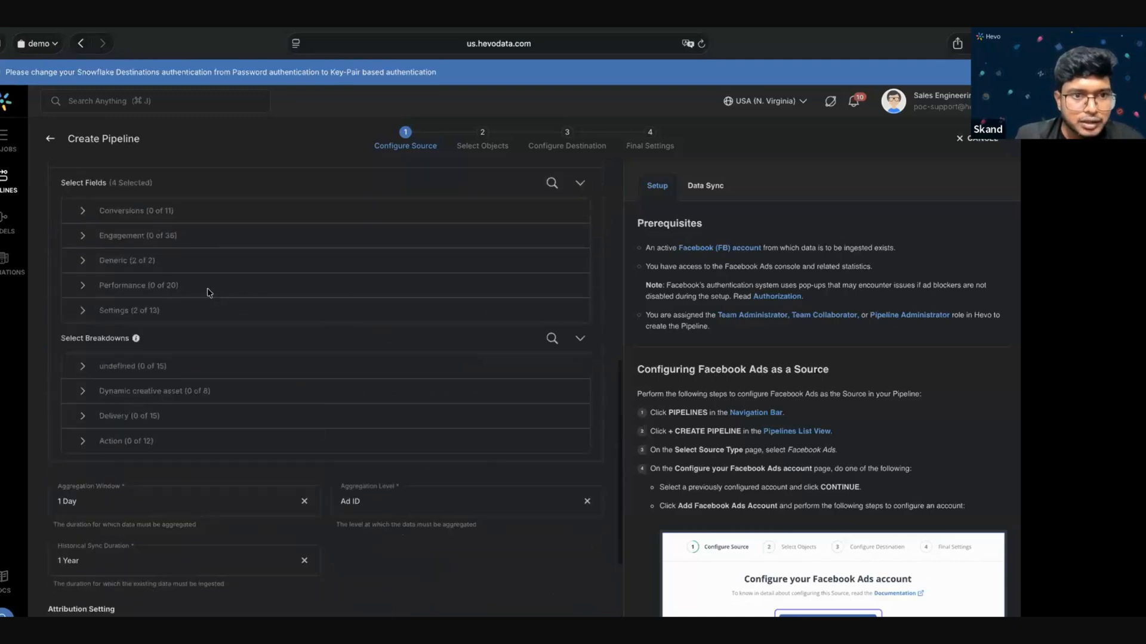
pyautogui.scroll(1, 209, 292)
pyautogui.click(53, 245)
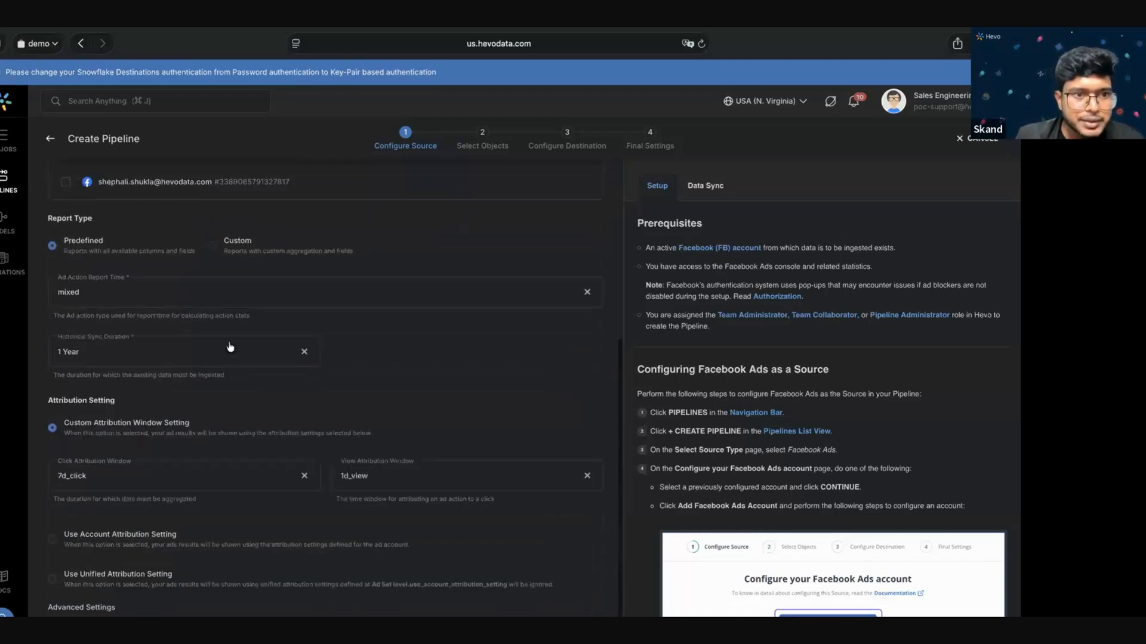
pyautogui.scroll(-3, 238, 380)
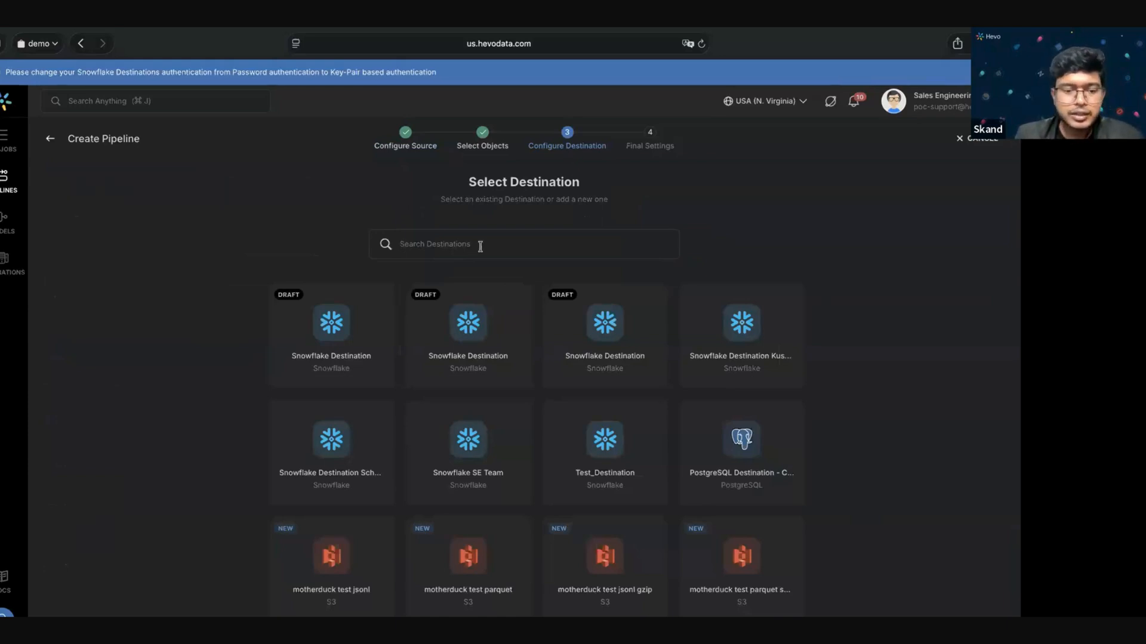
# - Find Snowflake SE Team by searching "se", select it as the destination, and create the pipeline with a 30 Mins ingestion schedule
pyautogui.write('se')
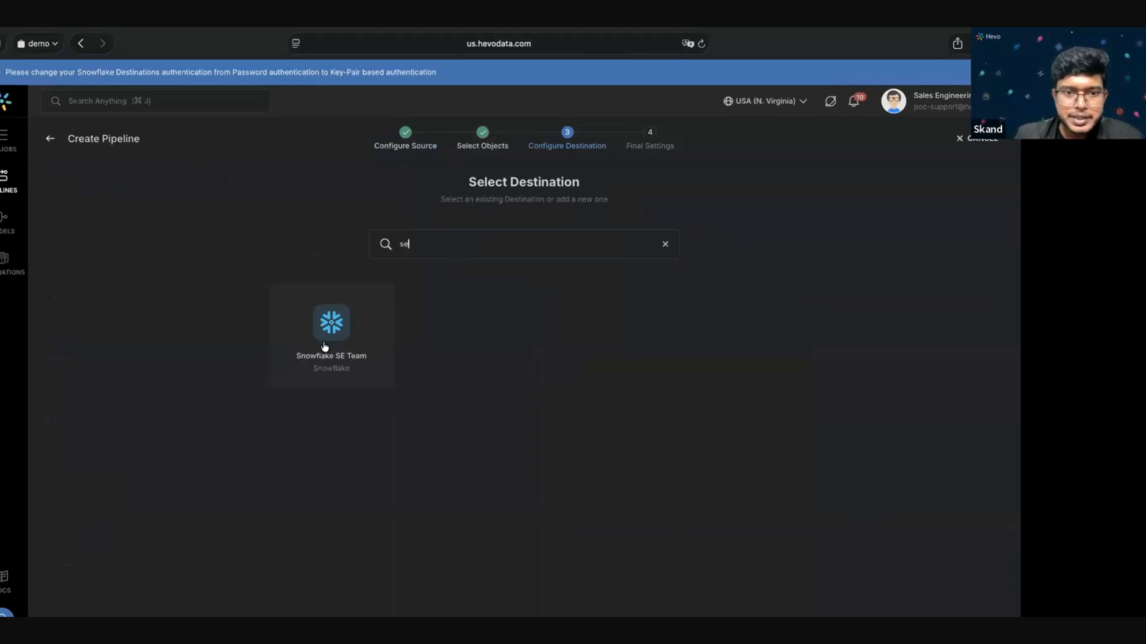
pyautogui.click(323, 345)
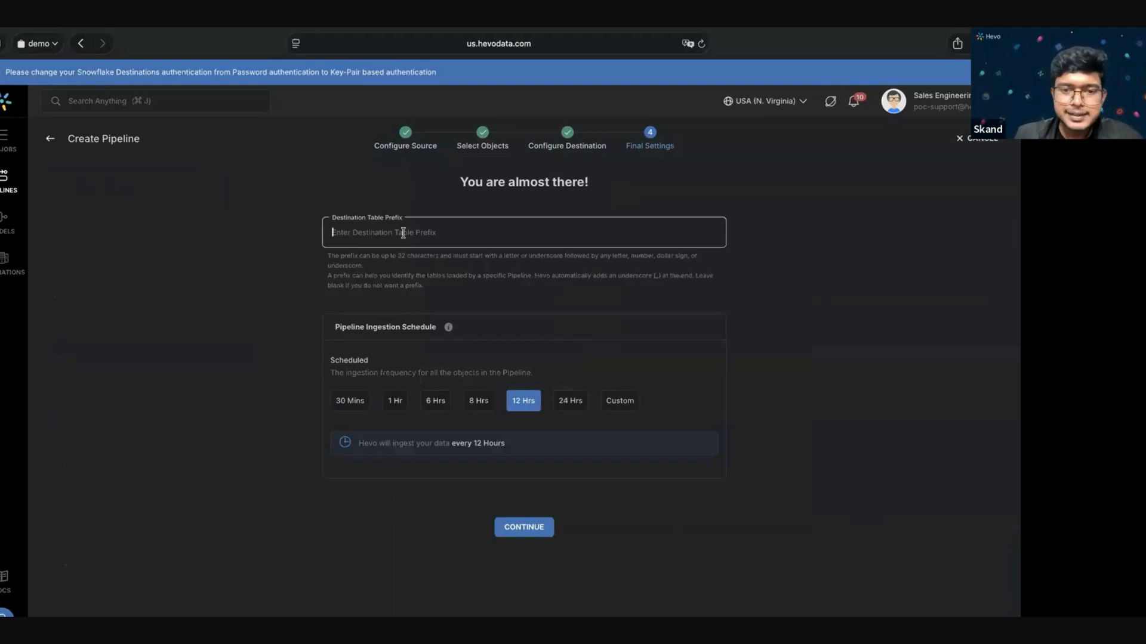
pyautogui.moveTo(446, 332)
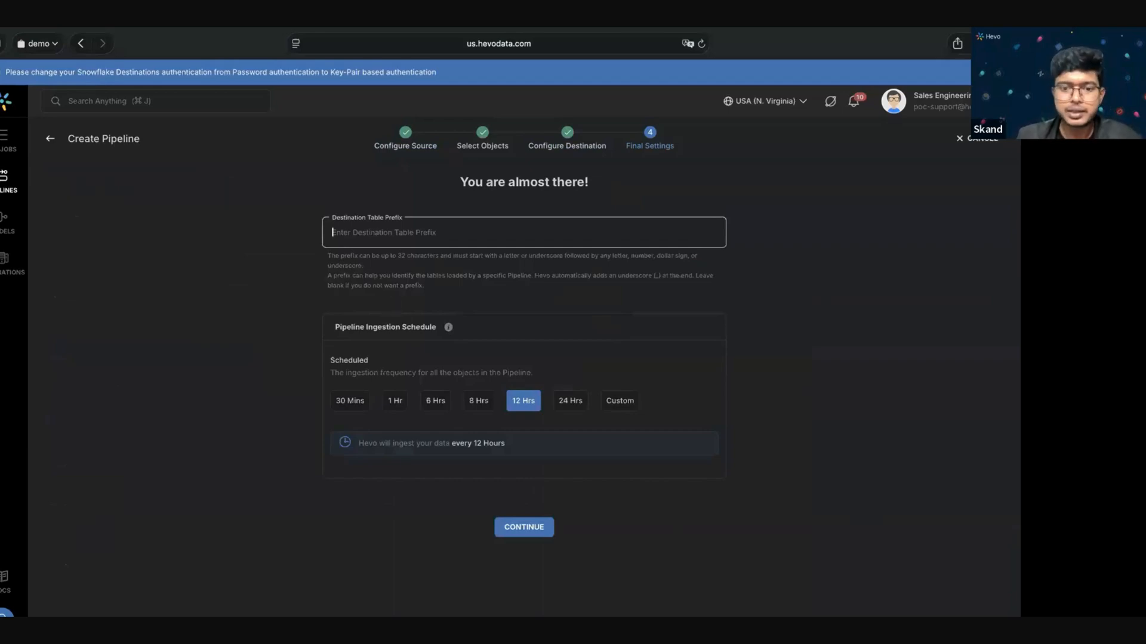
pyautogui.click(357, 402)
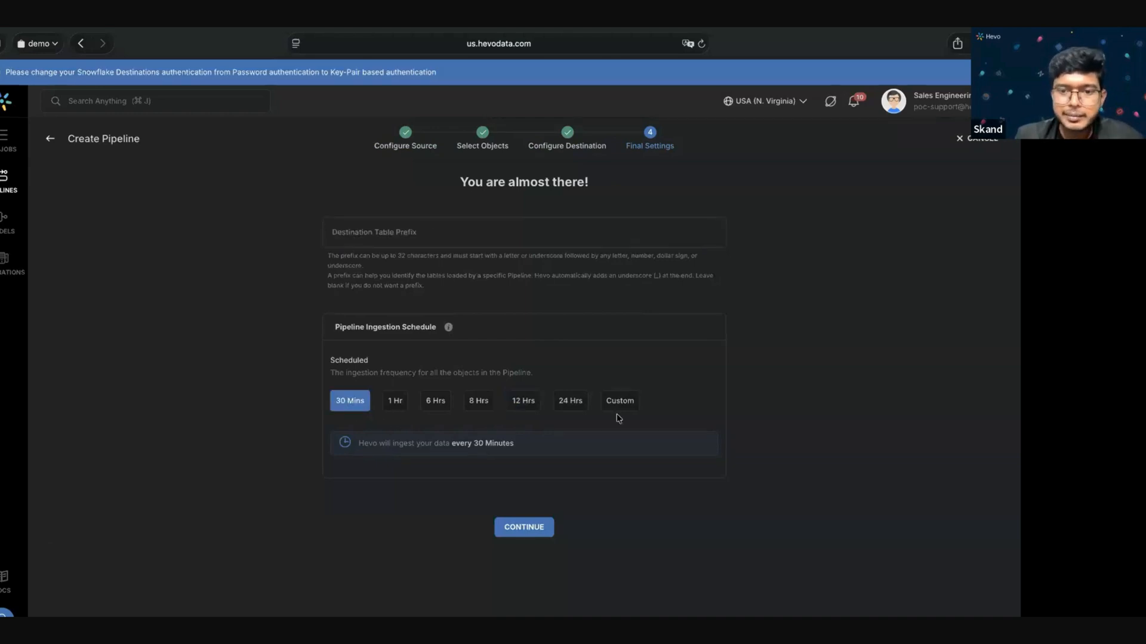
pyautogui.click(536, 529)
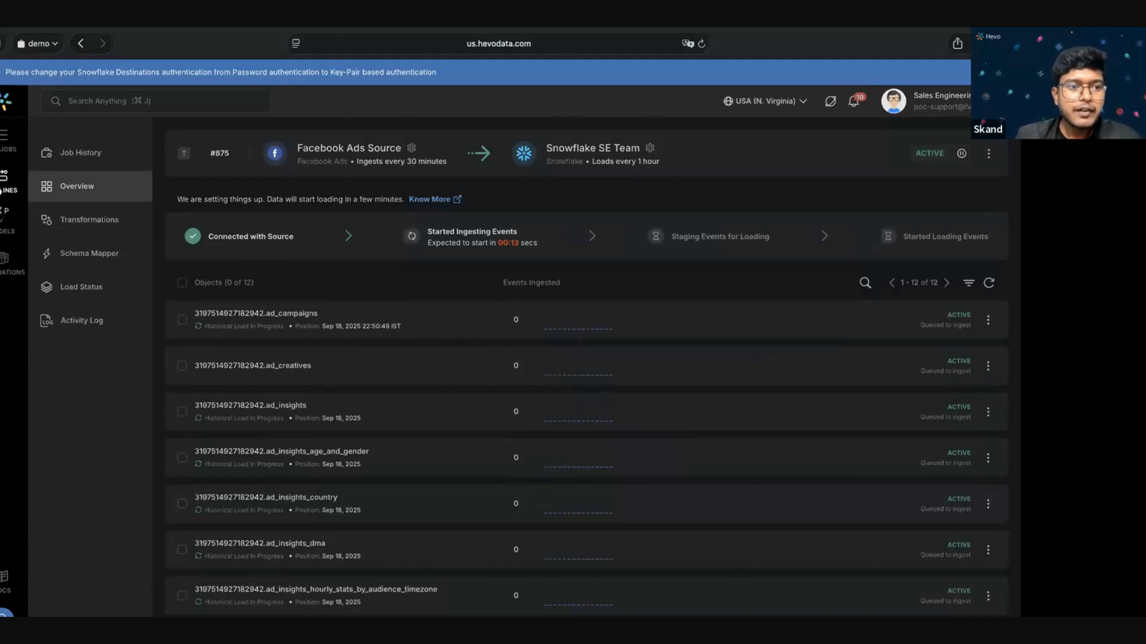
# - Return to the pipelines list and open the overview of the demo days Google Analytics 4 pipeline
pyautogui.click(4, 178)
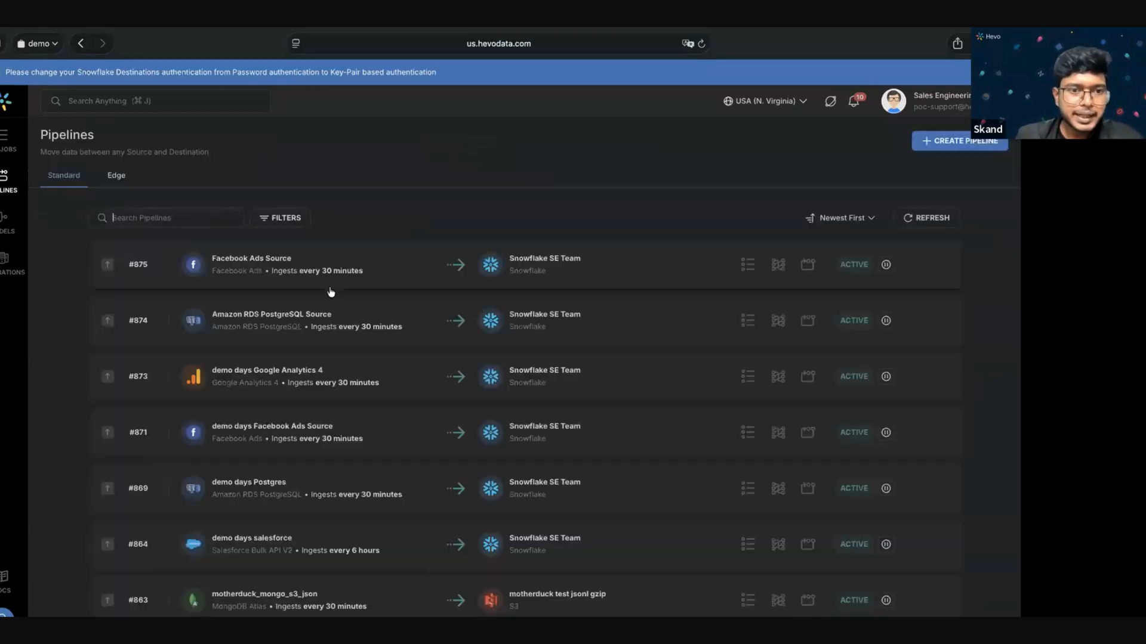
pyautogui.click(287, 376)
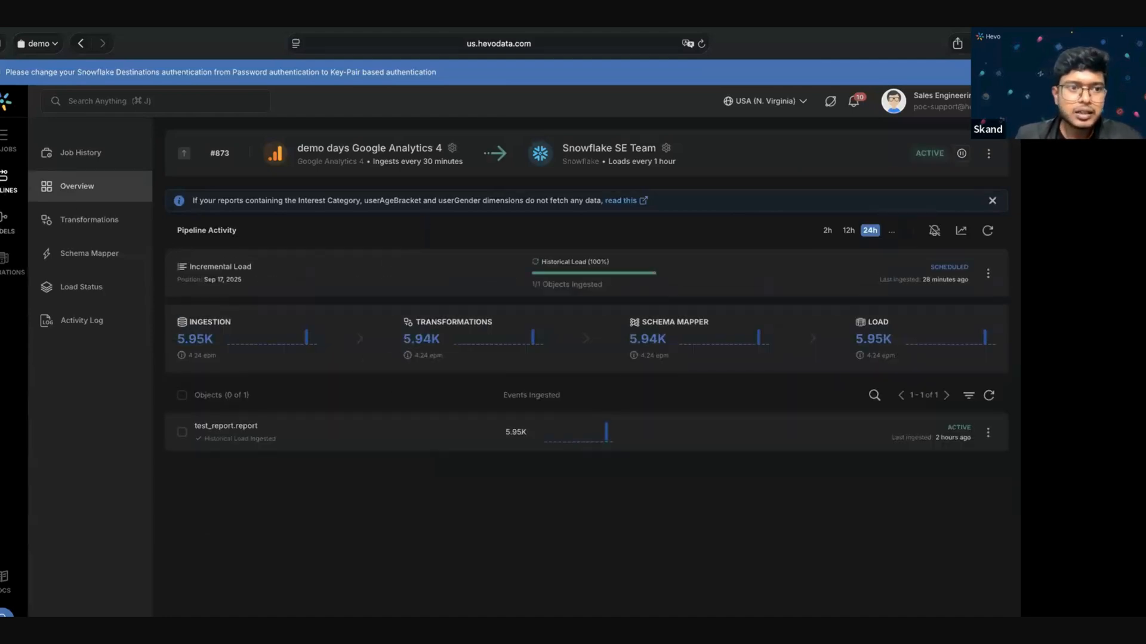
# - Start a new pipeline and choose Google Analytics 4 as its source type by searching "google an"
pyautogui.click(4, 182)
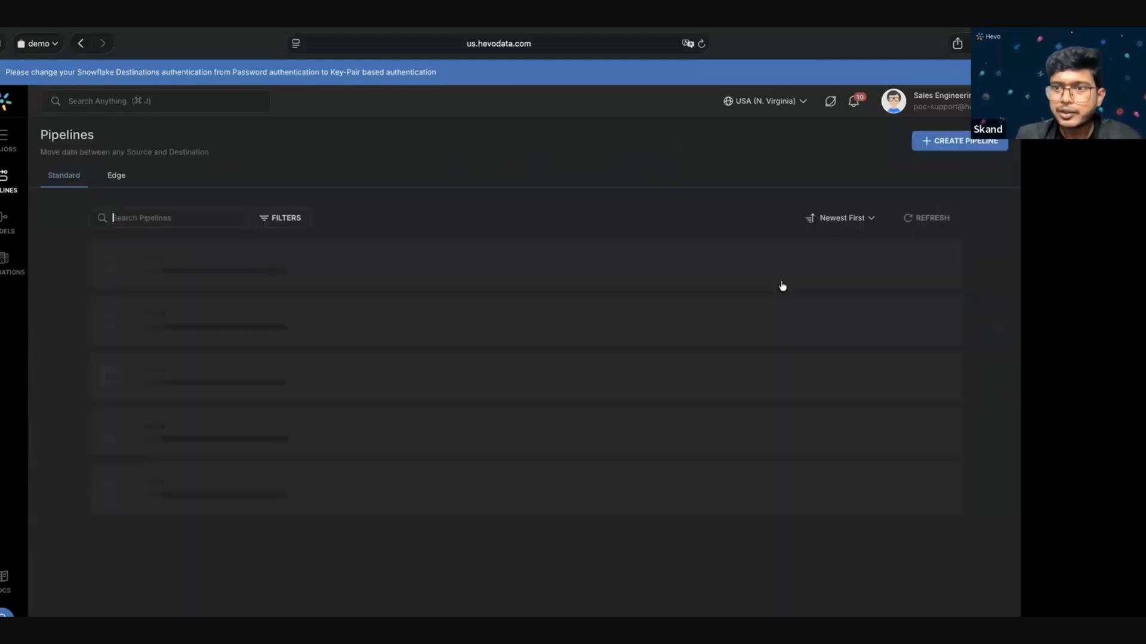
pyautogui.click(940, 154)
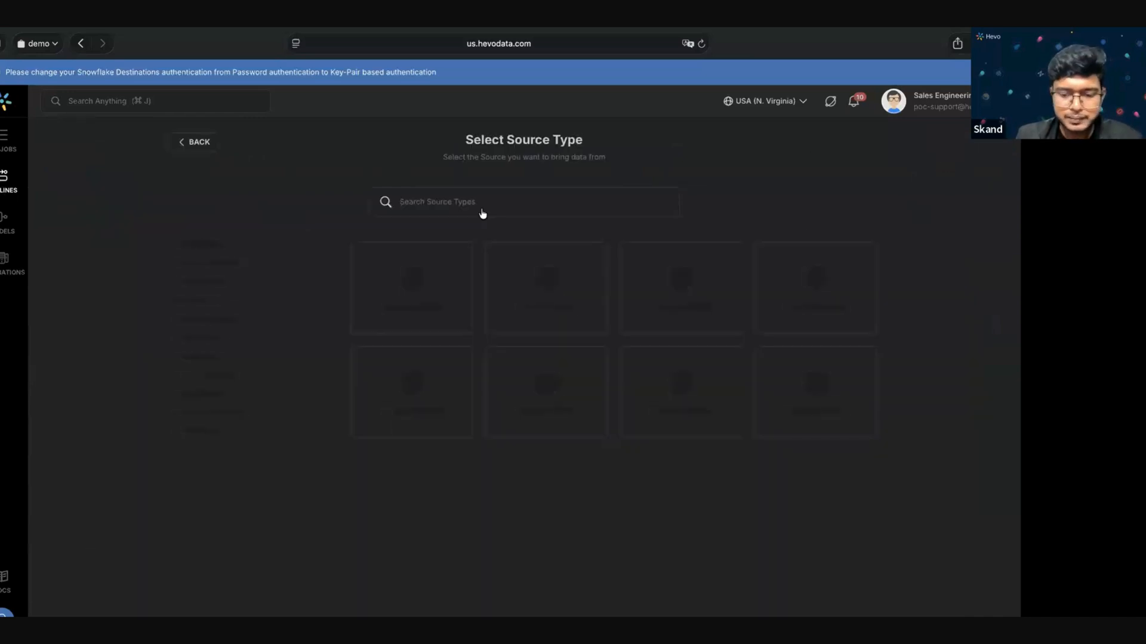
pyautogui.click(483, 214)
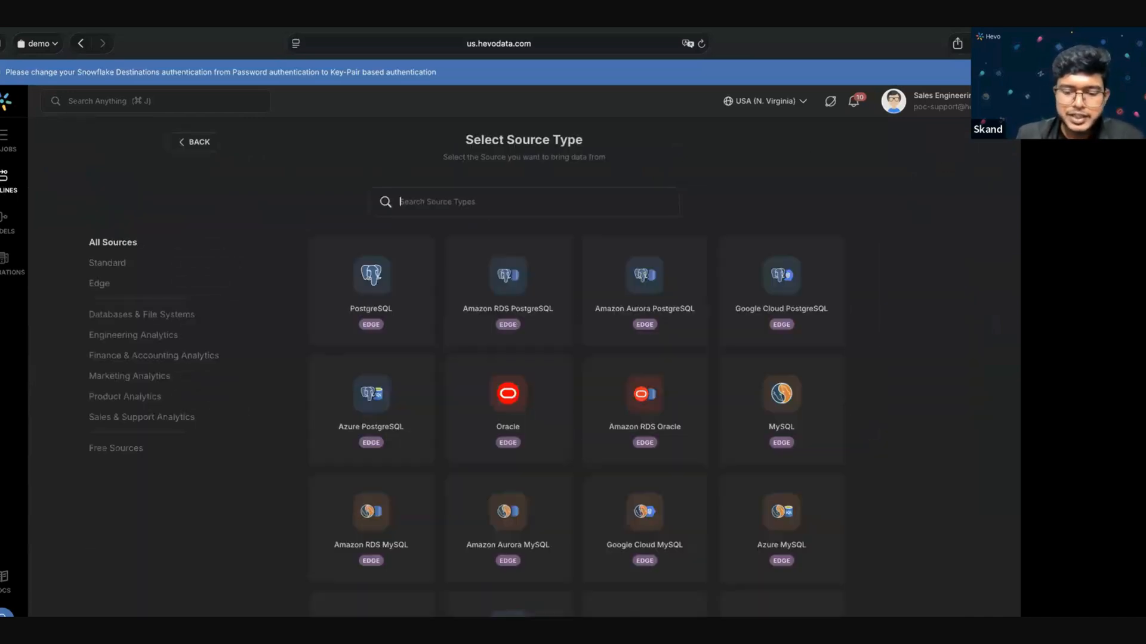
pyautogui.write('google an')
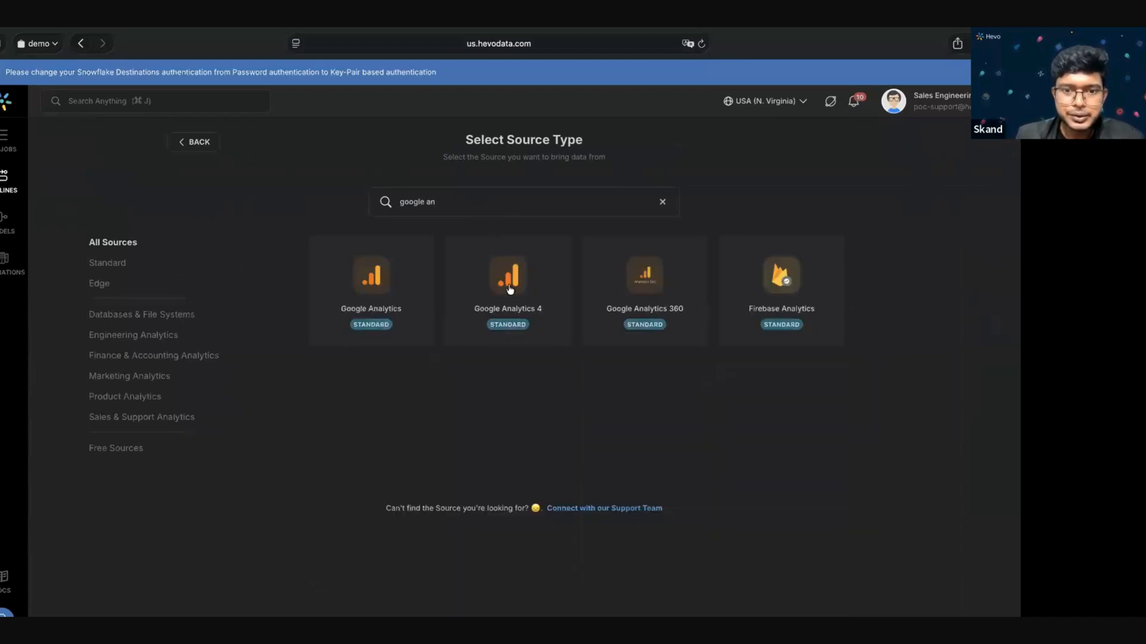
pyautogui.click(510, 289)
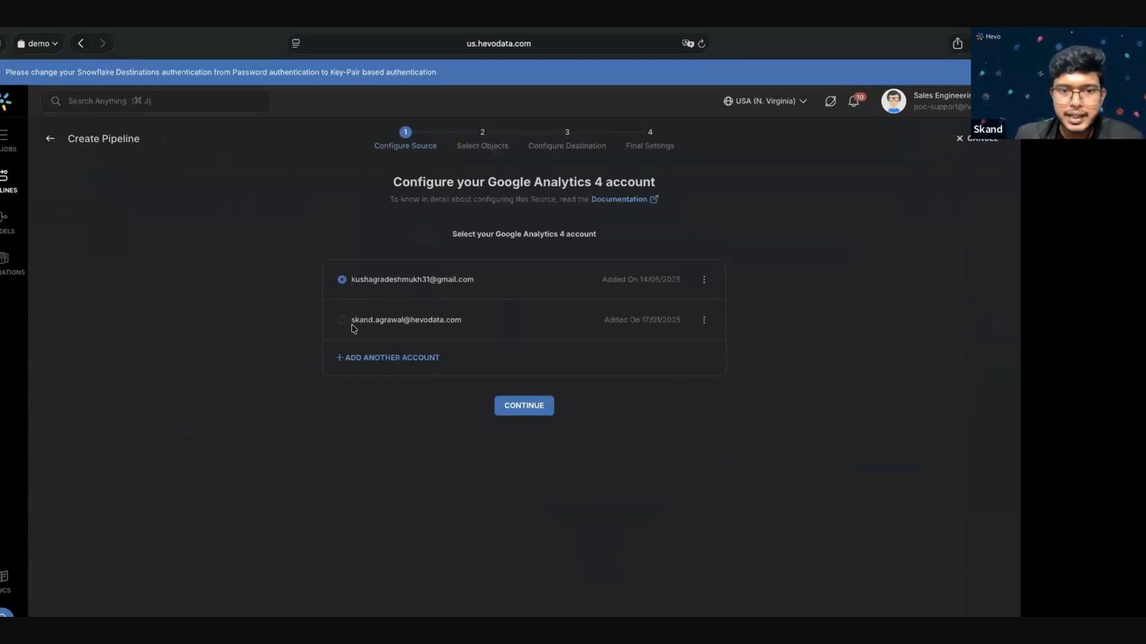
# - Continue with the second authorized account and select Hevo as the GA4 account and Hevo Data. GA4 as the property
pyautogui.click(354, 327)
pyautogui.click(522, 407)
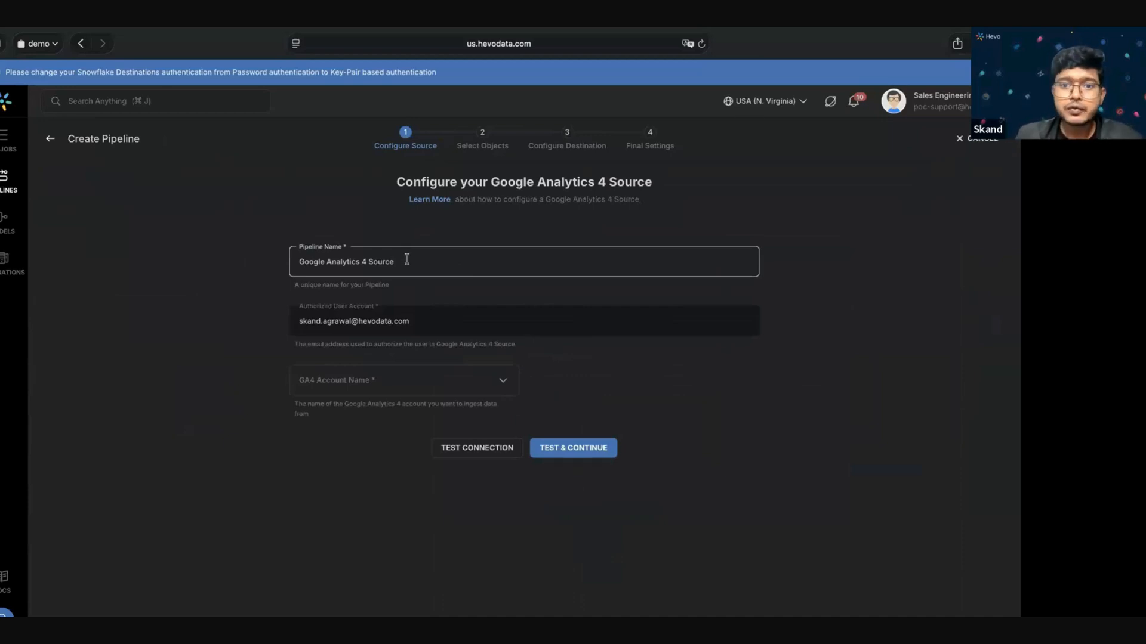
pyautogui.click(384, 380)
pyautogui.click(345, 409)
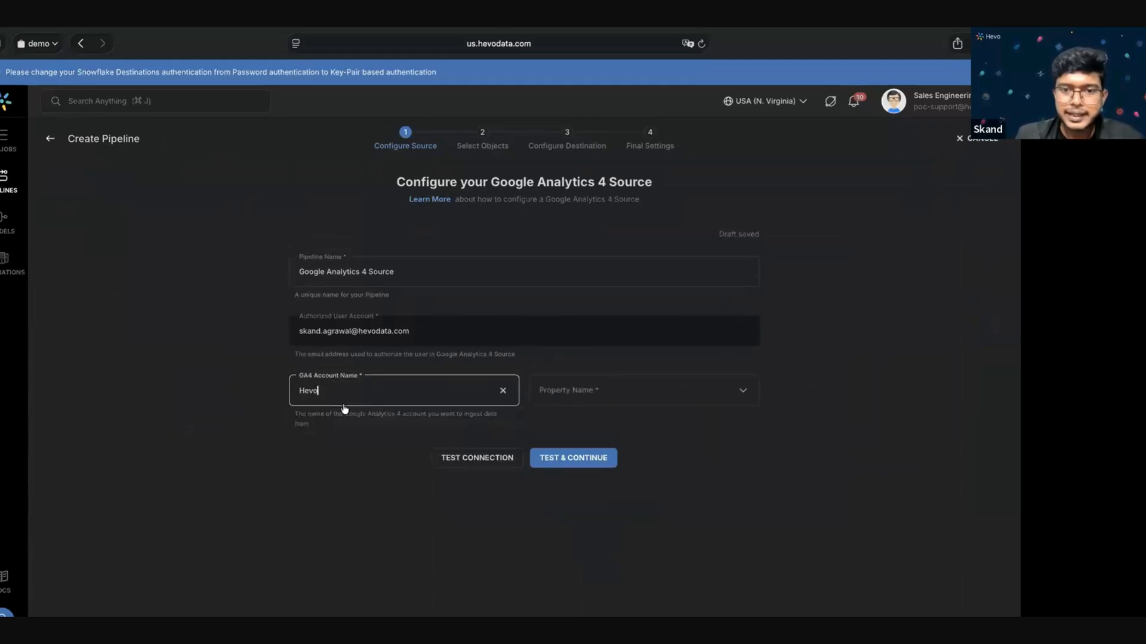
pyautogui.click(539, 403)
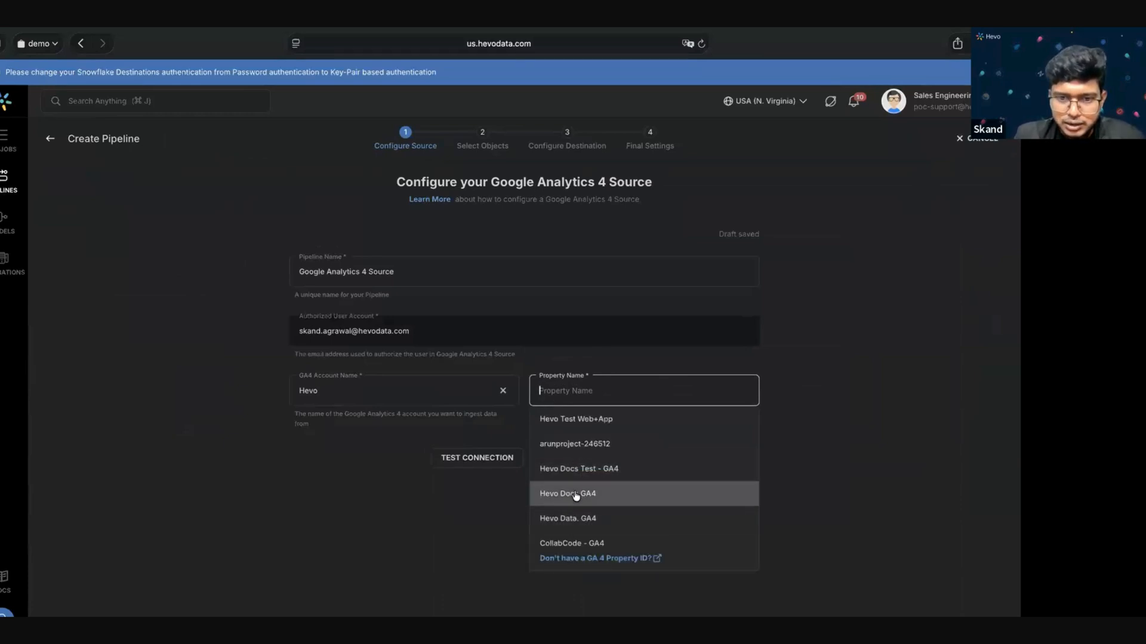
pyautogui.click(570, 517)
# - Examine the historical sync duration, report name, dimensions and pivot report settings of the Google Analytics 4 source
pyautogui.scroll(-3, 429, 429)
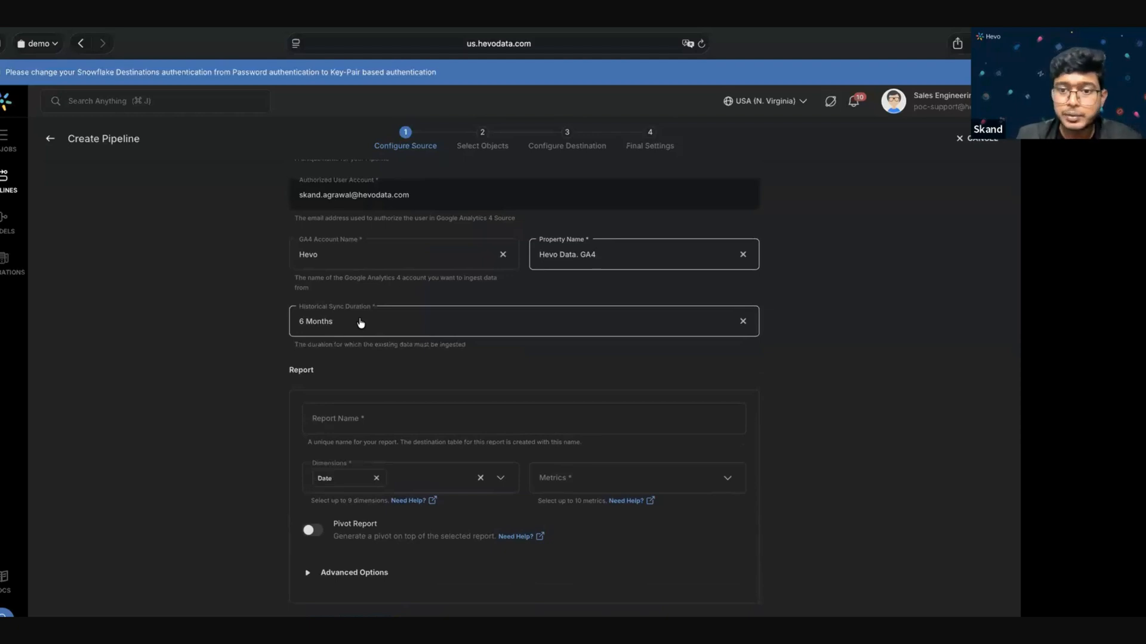
pyautogui.click(368, 327)
pyautogui.click(217, 364)
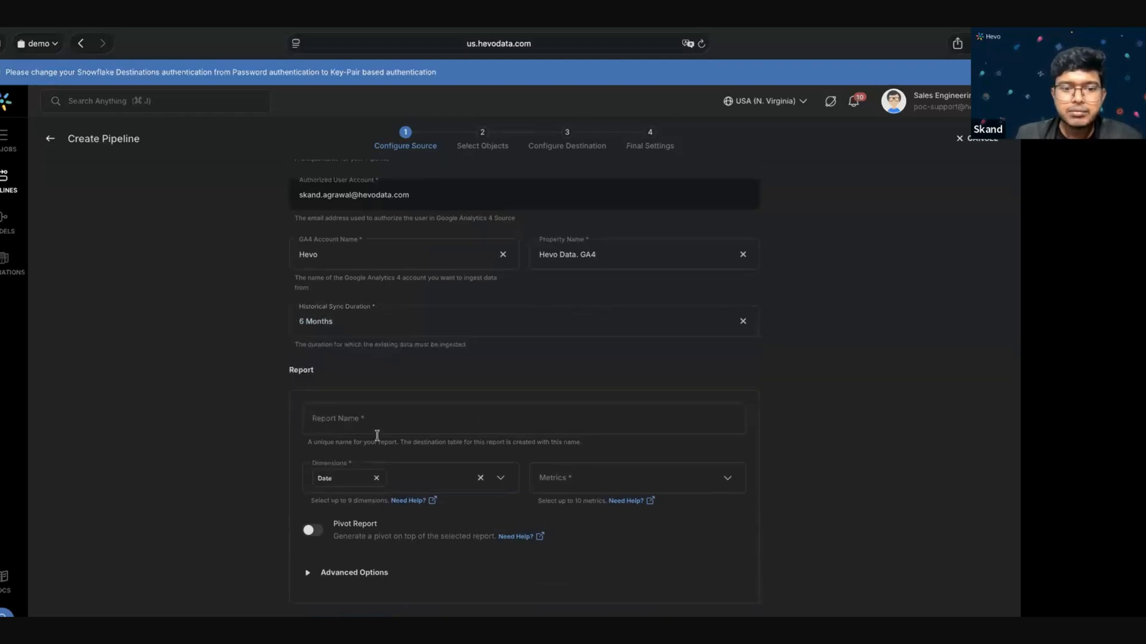
pyautogui.click(377, 420)
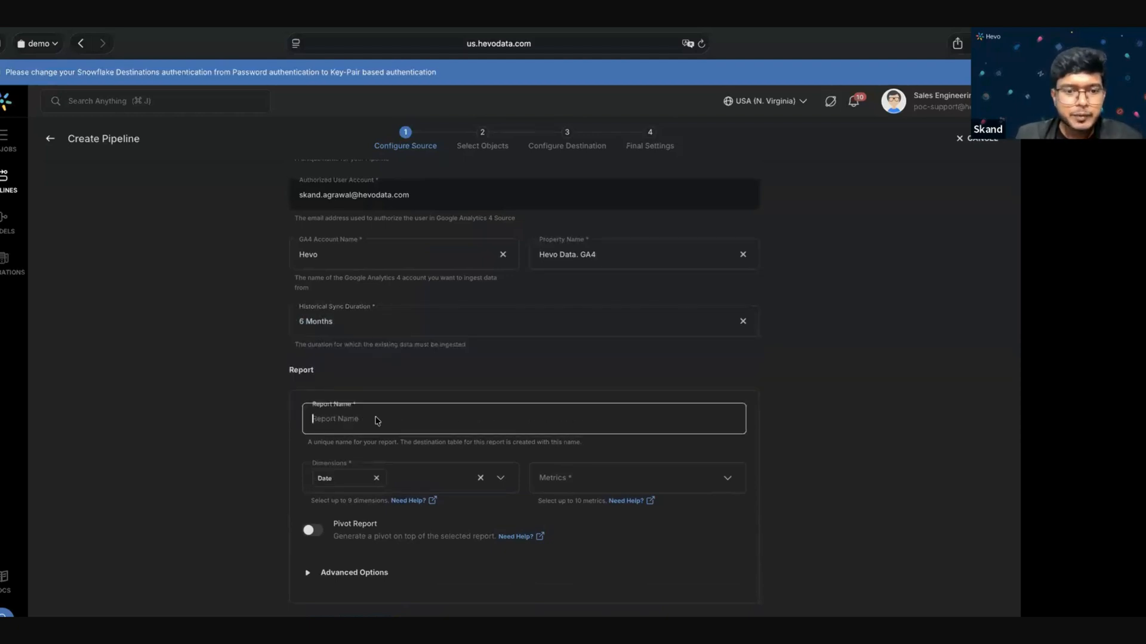
pyautogui.click(447, 478)
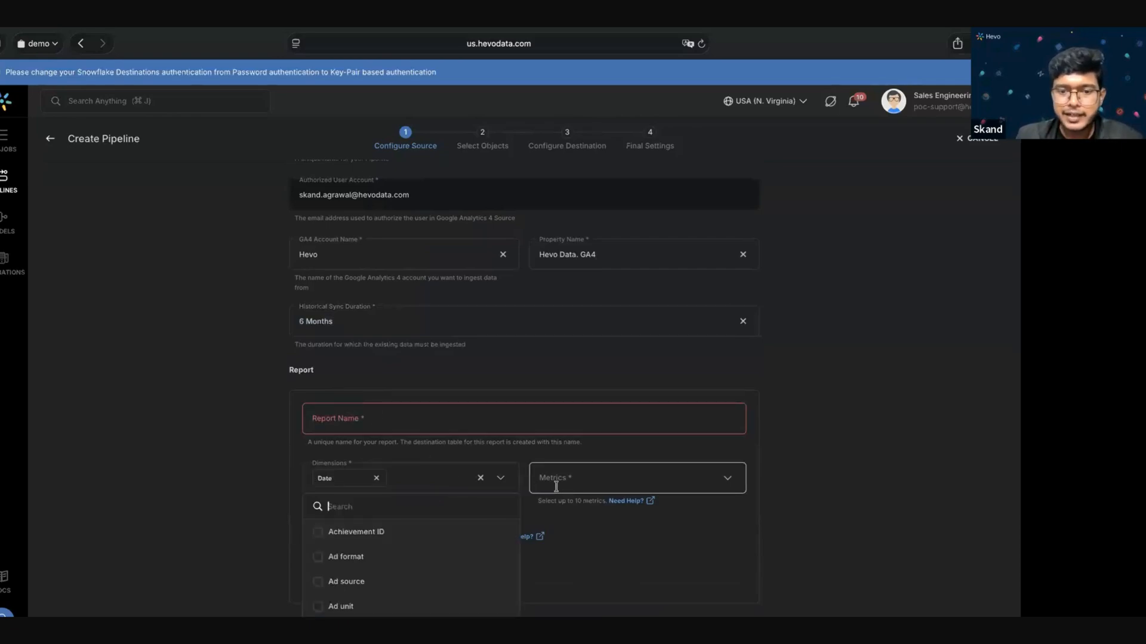
pyautogui.scroll(-10, 441, 556)
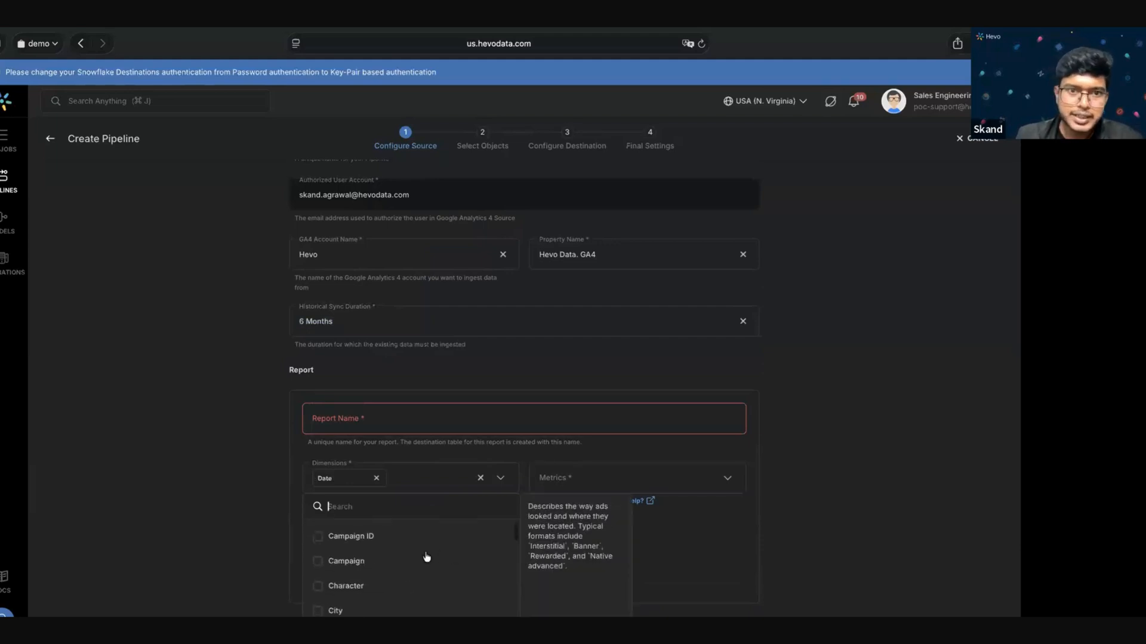
pyautogui.click(243, 555)
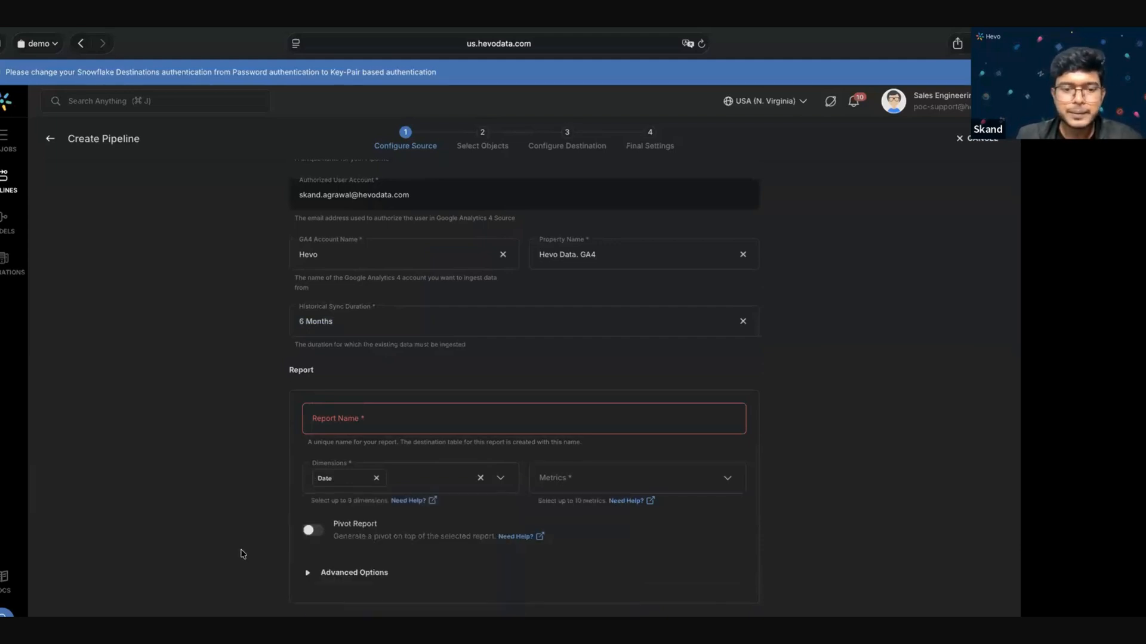
pyautogui.click(314, 536)
pyautogui.click(314, 536)
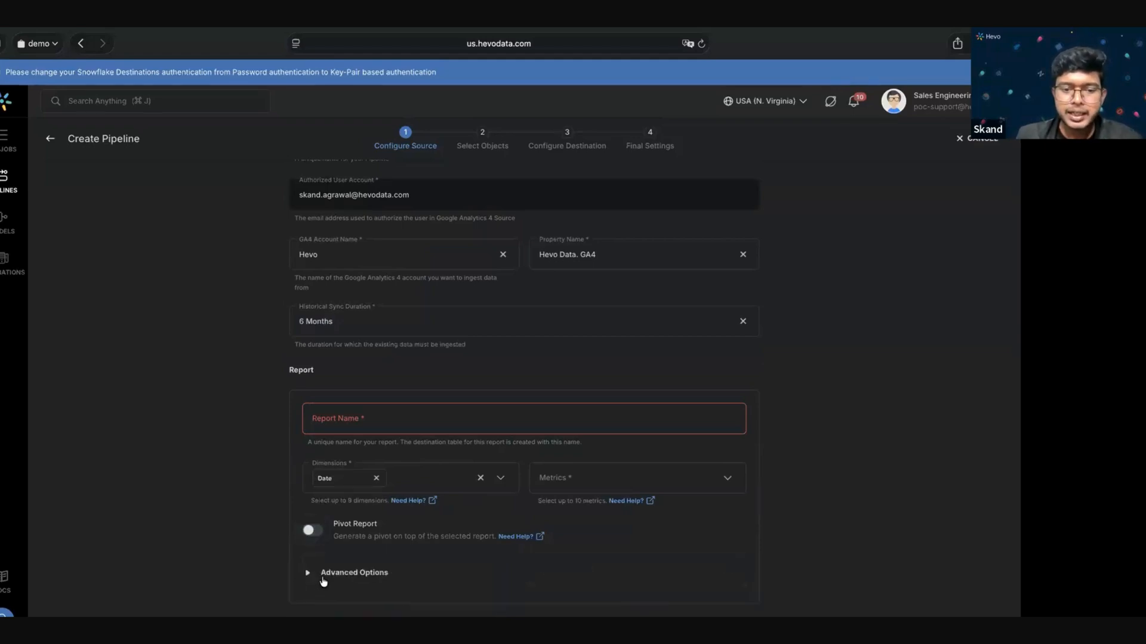
# - Add a dimension filter clause in the report's advanced options and examine its logical operator and match type choices
pyautogui.click(323, 580)
pyautogui.scroll(-2, 322, 582)
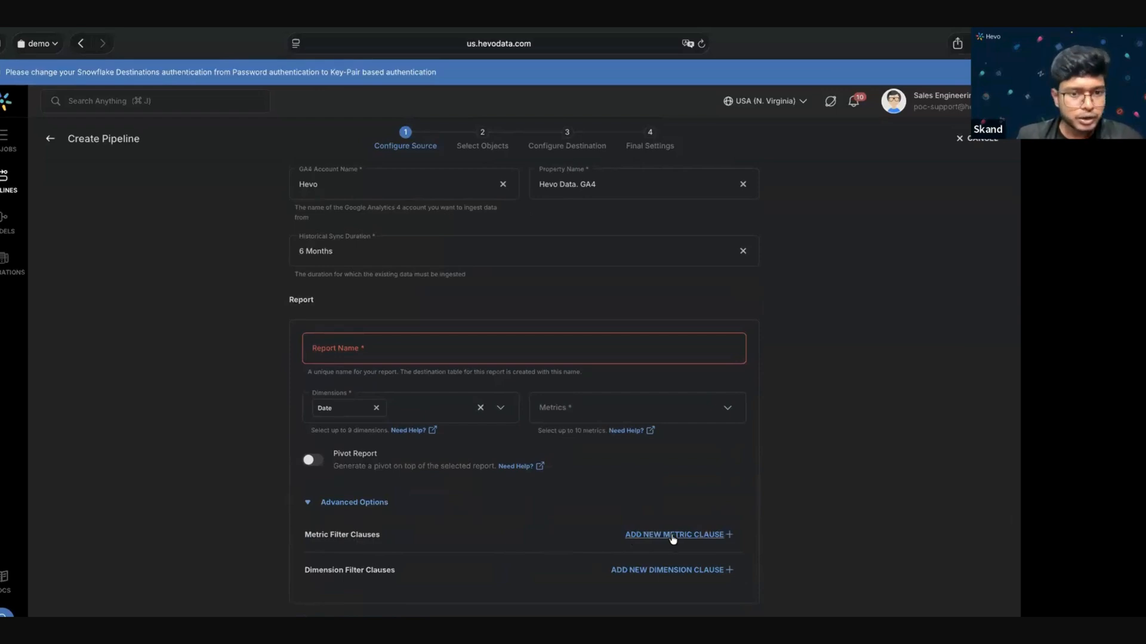
pyautogui.click(662, 571)
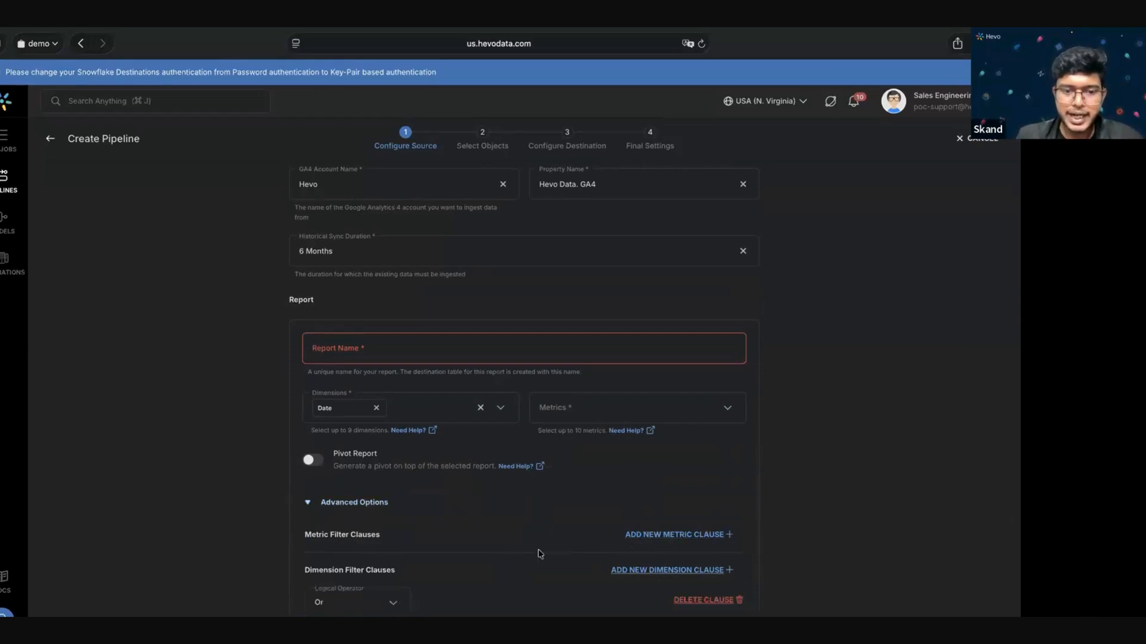
pyautogui.scroll(-3, 538, 552)
pyautogui.click(334, 481)
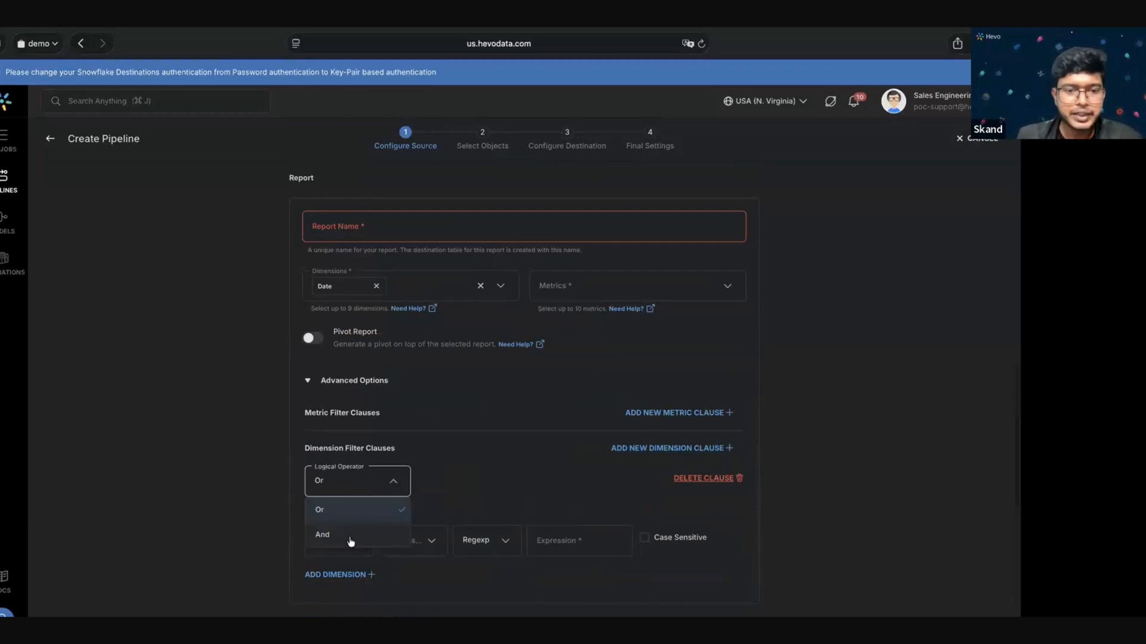
pyautogui.click(462, 480)
pyautogui.click(498, 542)
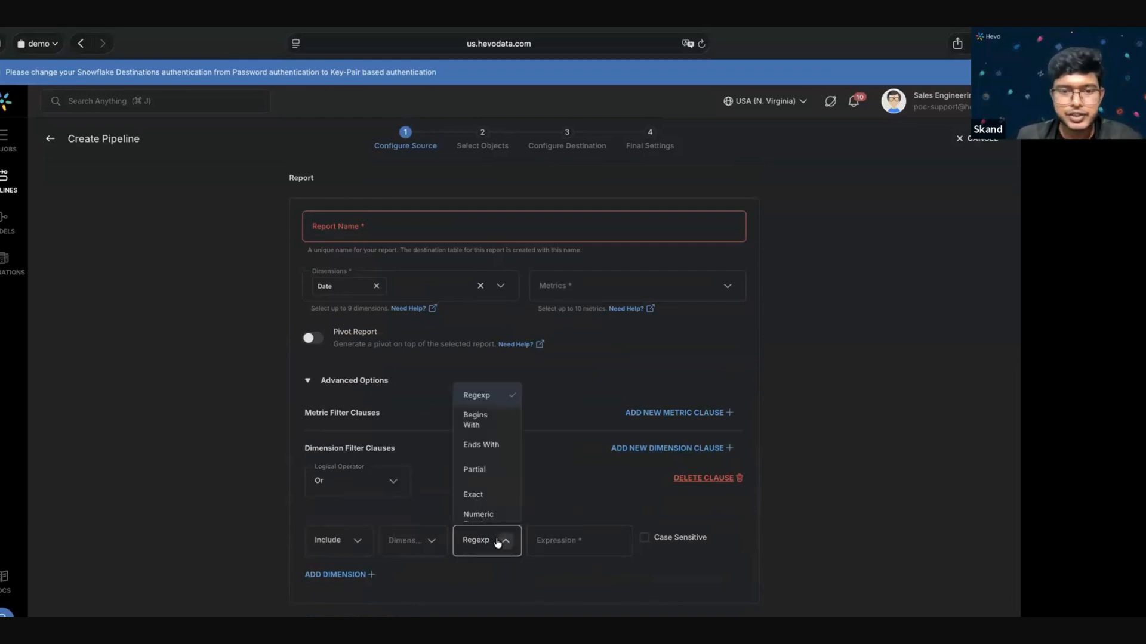
pyautogui.scroll(-3, 496, 478)
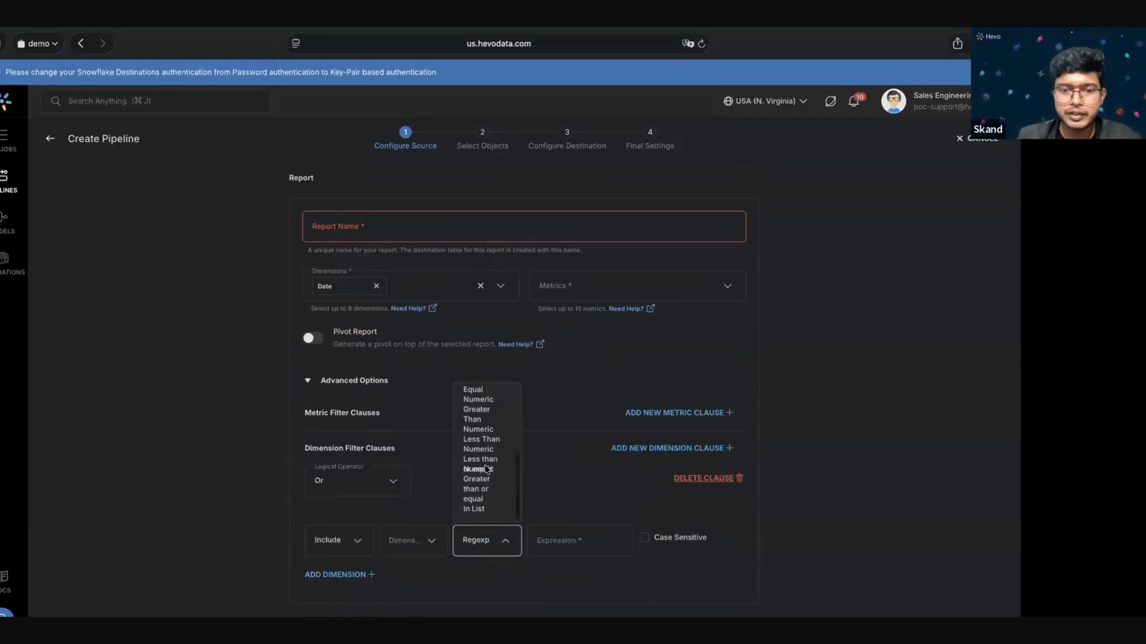
pyautogui.scroll(3, 489, 471)
pyautogui.click(535, 496)
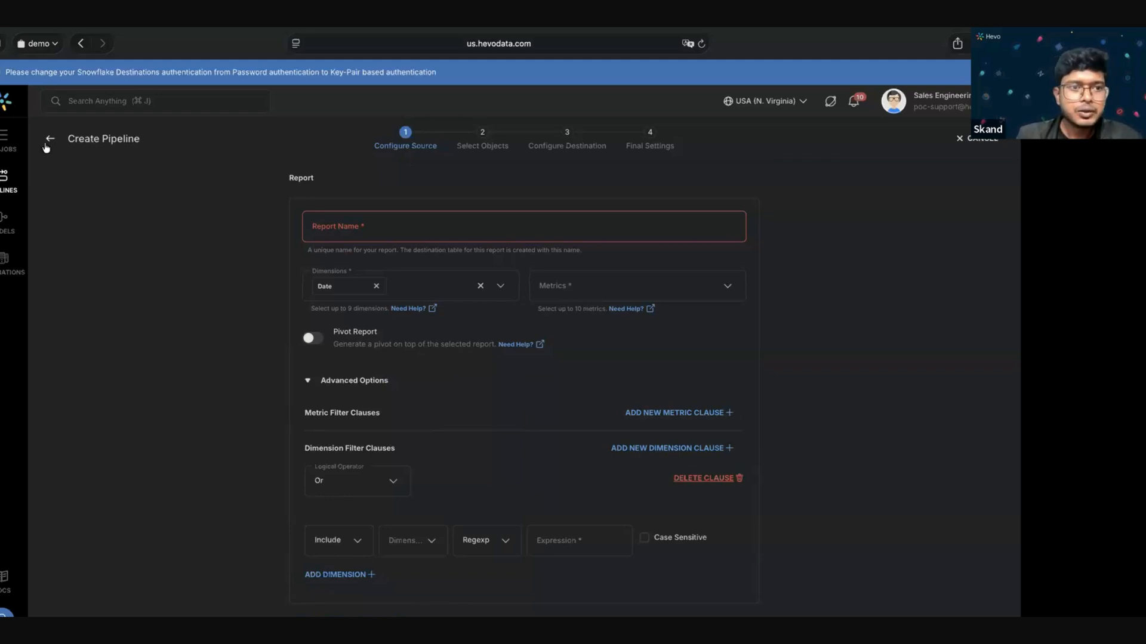
# - Return to the pipelines list and review the overview and schema mapping of the demo days Google Analytics 4 pipeline
pyautogui.click(3, 177)
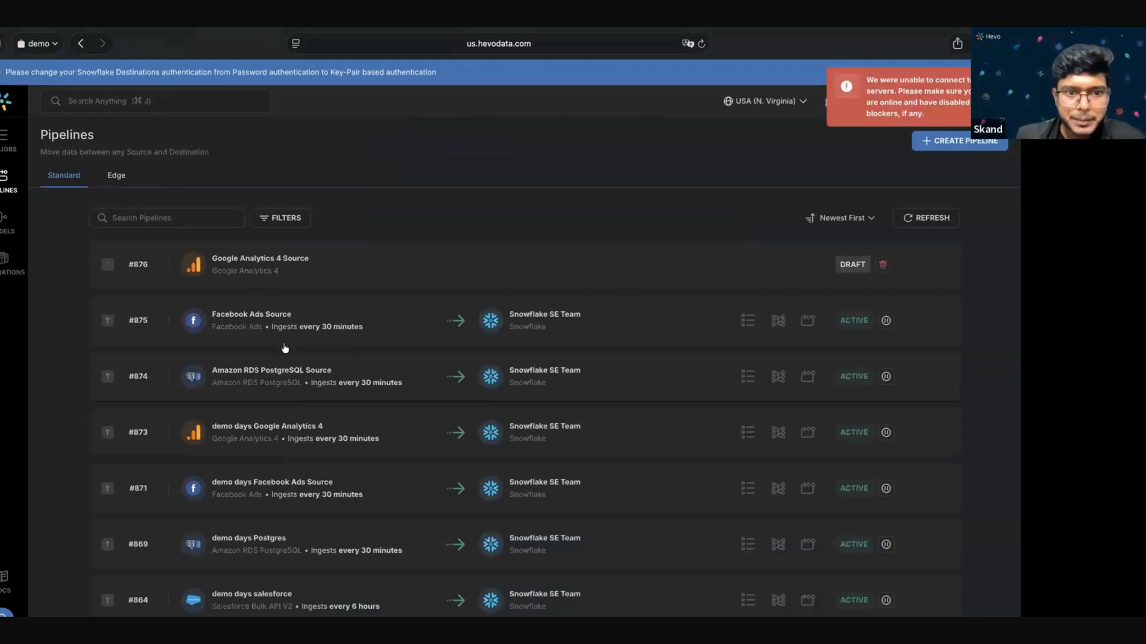
pyautogui.click(227, 431)
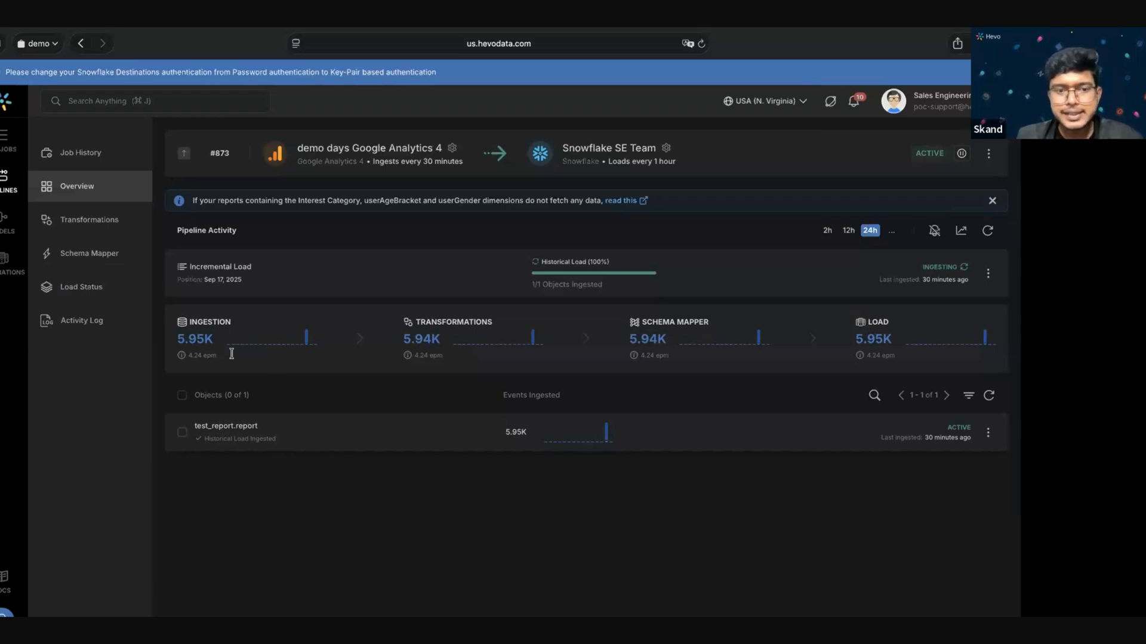
pyautogui.moveTo(308, 342)
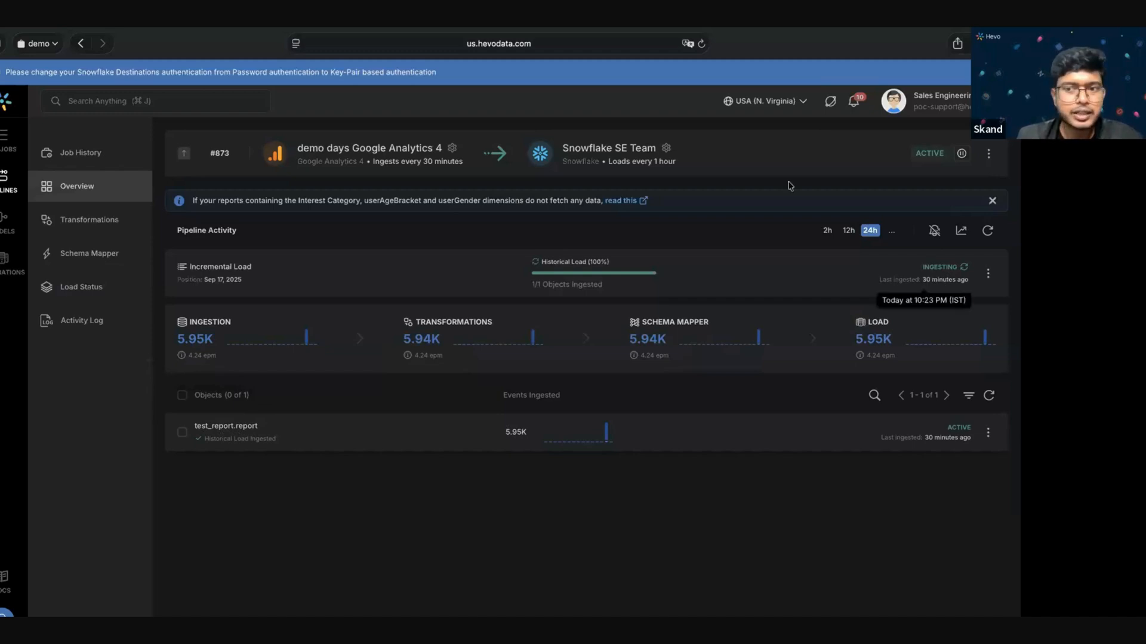
pyautogui.click(84, 257)
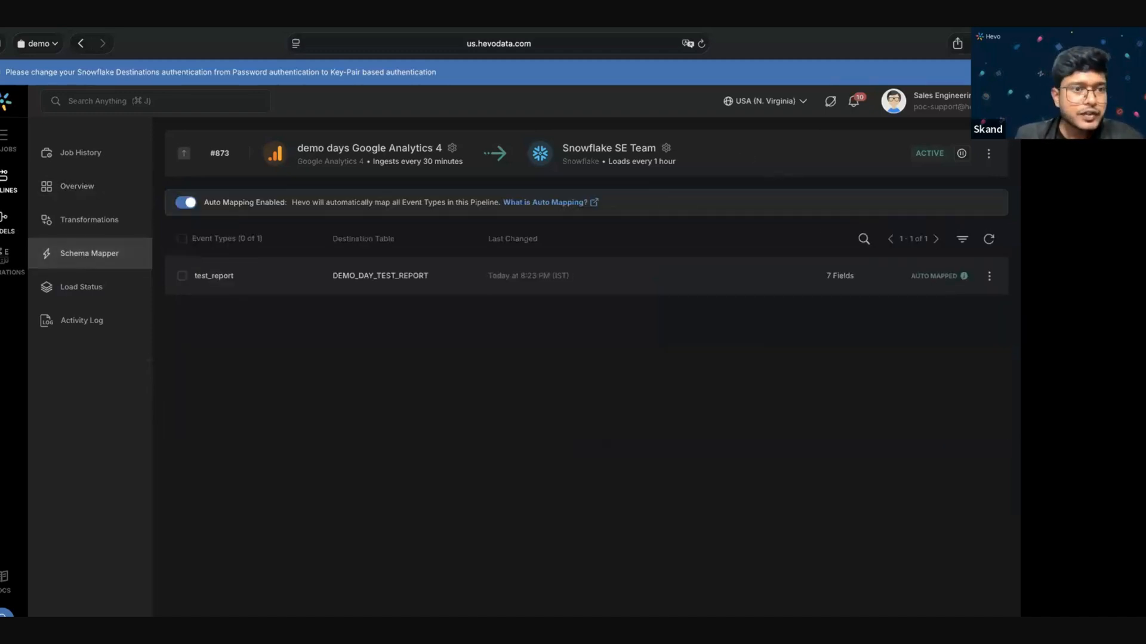
# - Go back to the pipelines list and open the overview of the demo days Postgres pipeline
pyautogui.click(5, 181)
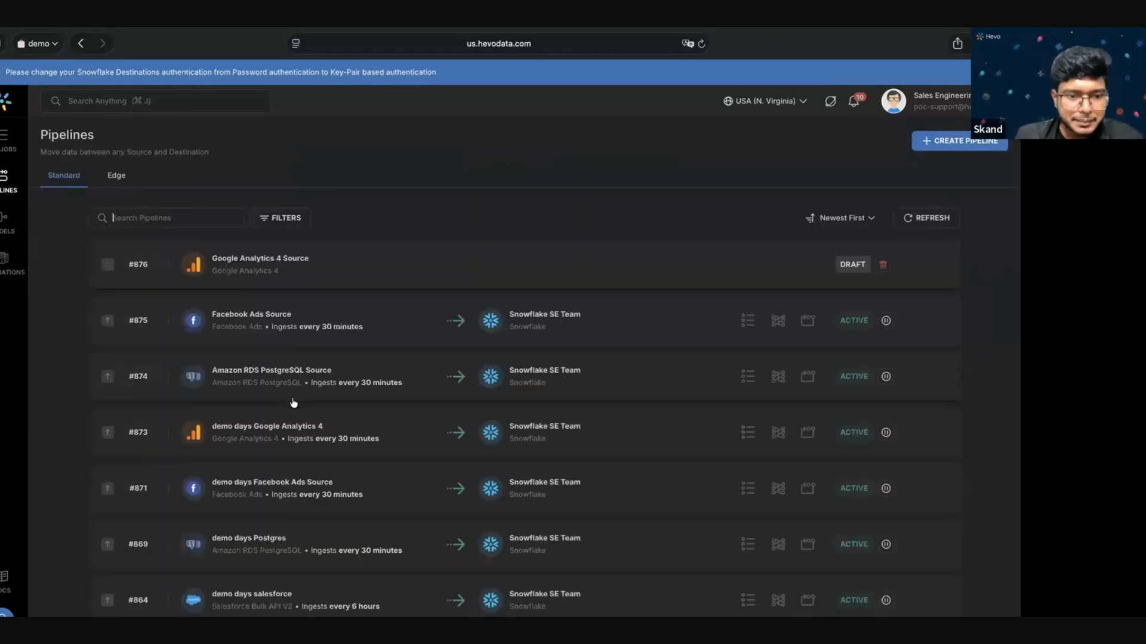
pyautogui.scroll(-2, 276, 507)
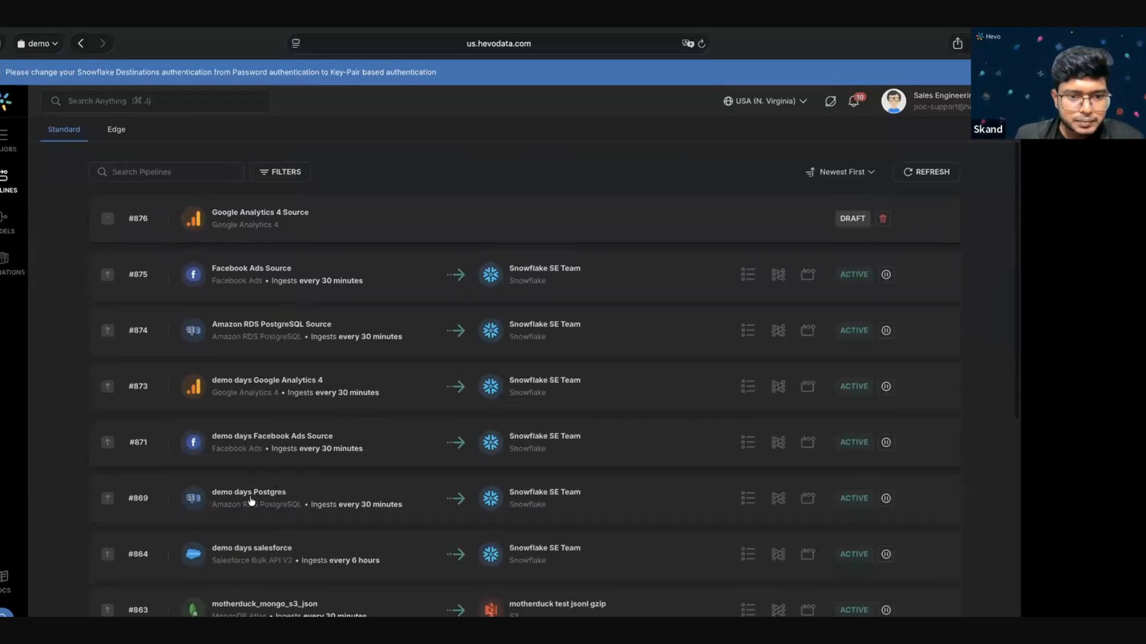
pyautogui.scroll(-1, 251, 501)
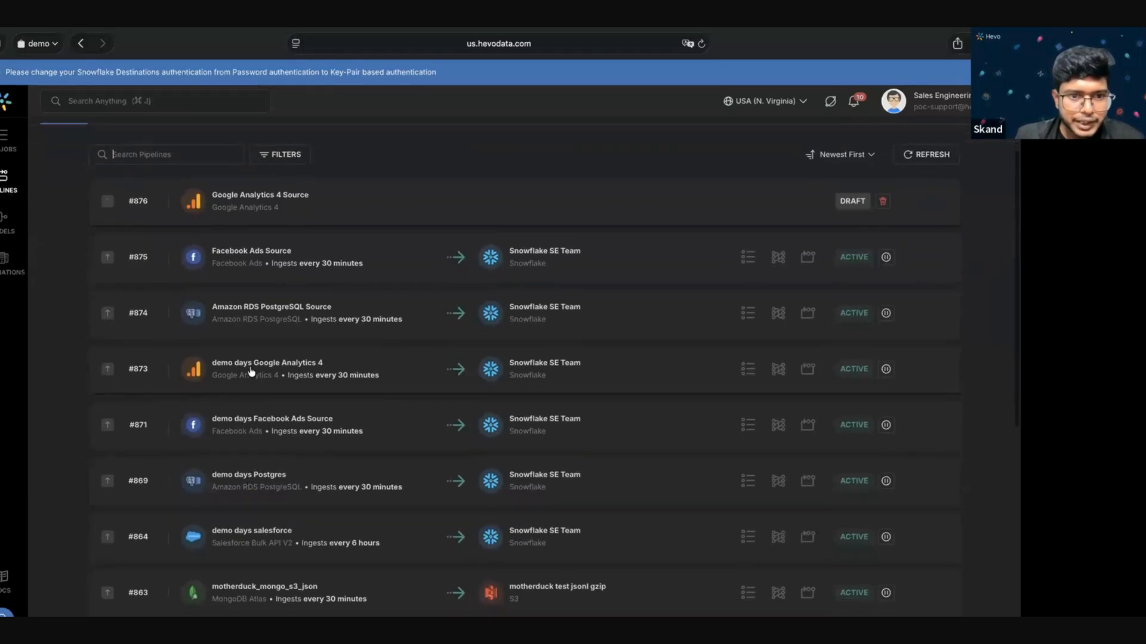
pyautogui.scroll(-1, 263, 462)
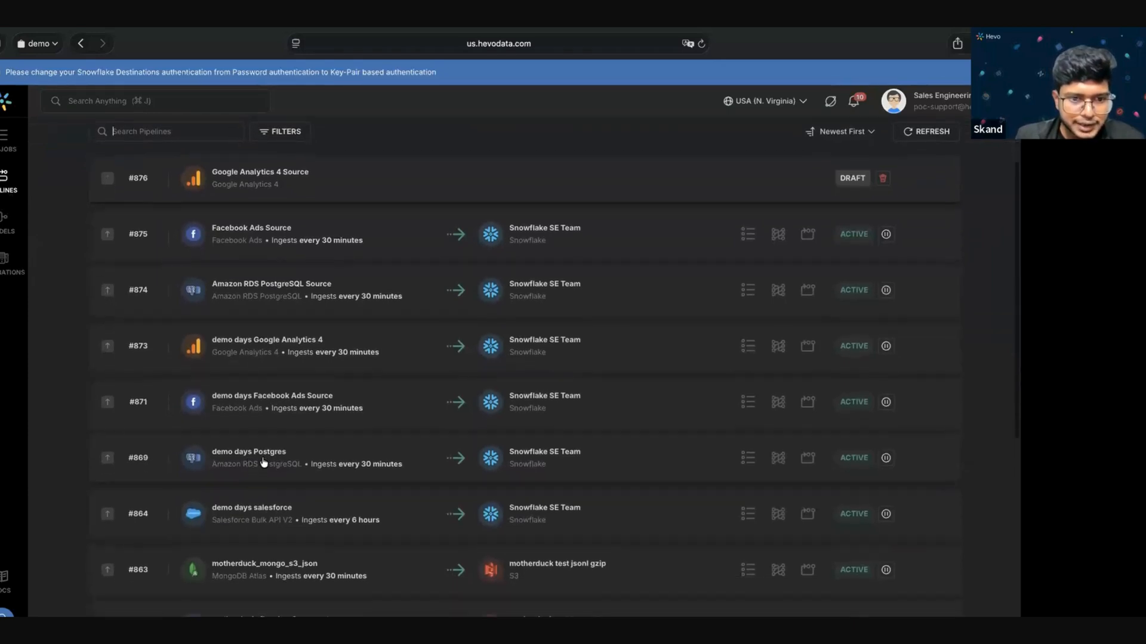
pyautogui.click(263, 463)
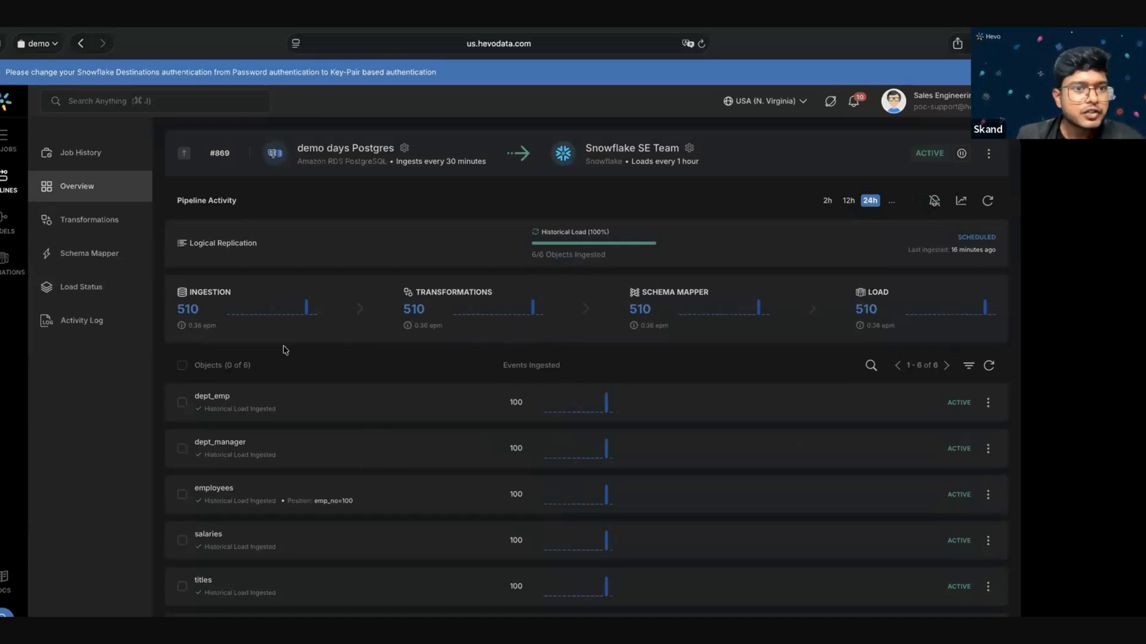
# - Switch the demo days Postgres pipeline's transformations from Python code to the drag-and-drop interface and browse the available transformations
pyautogui.click(113, 220)
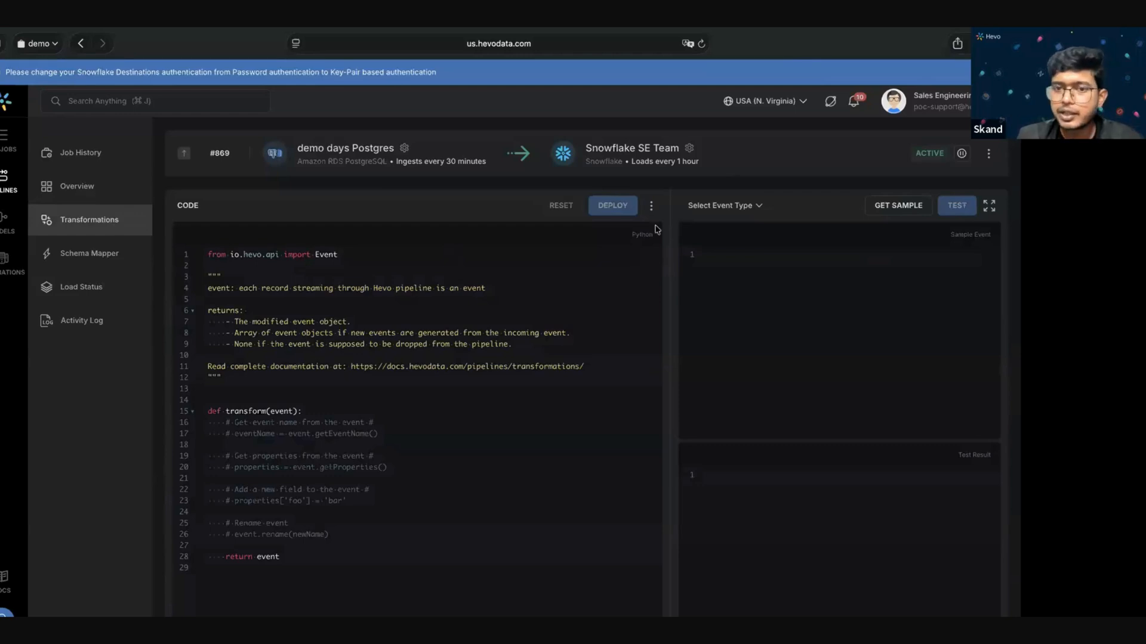
pyautogui.click(651, 207)
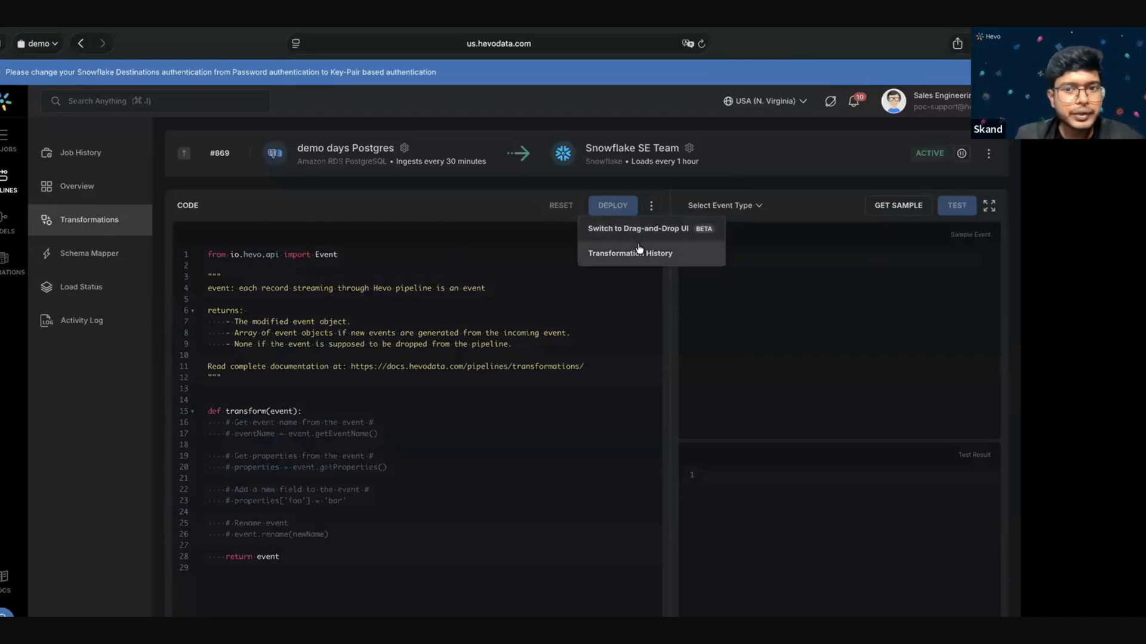
pyautogui.click(642, 232)
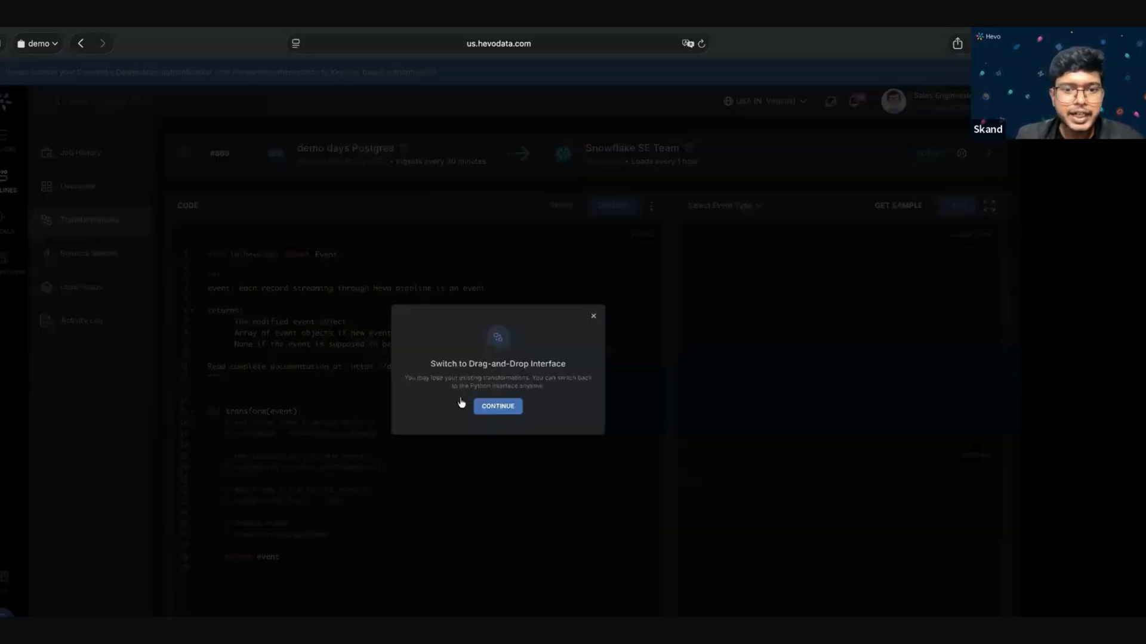
pyautogui.click(480, 414)
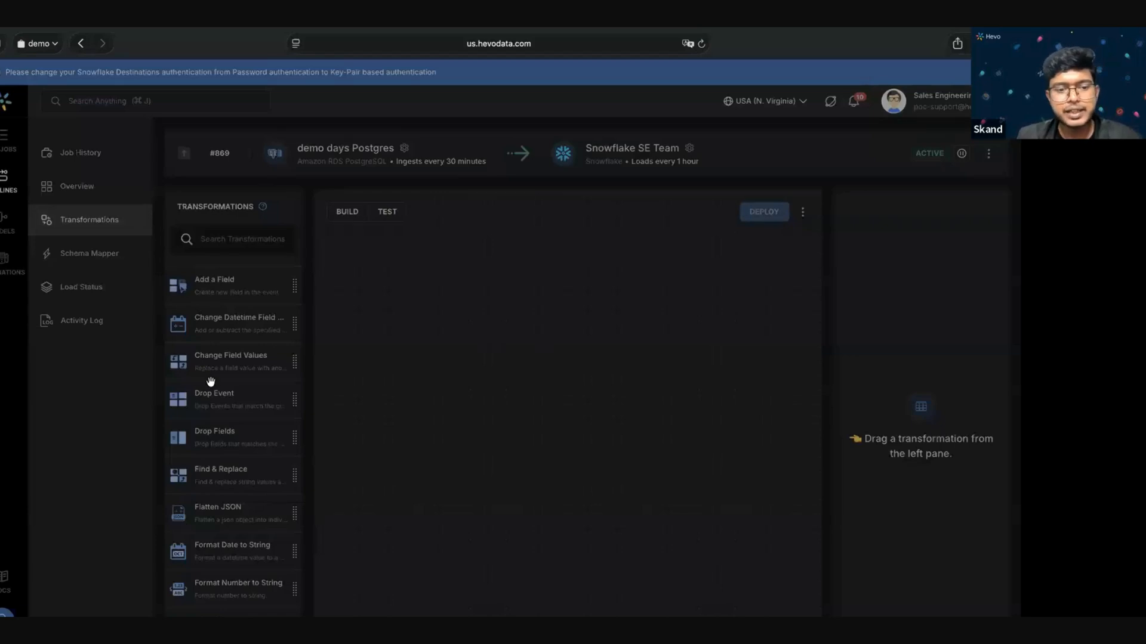
pyautogui.scroll(-5, 210, 382)
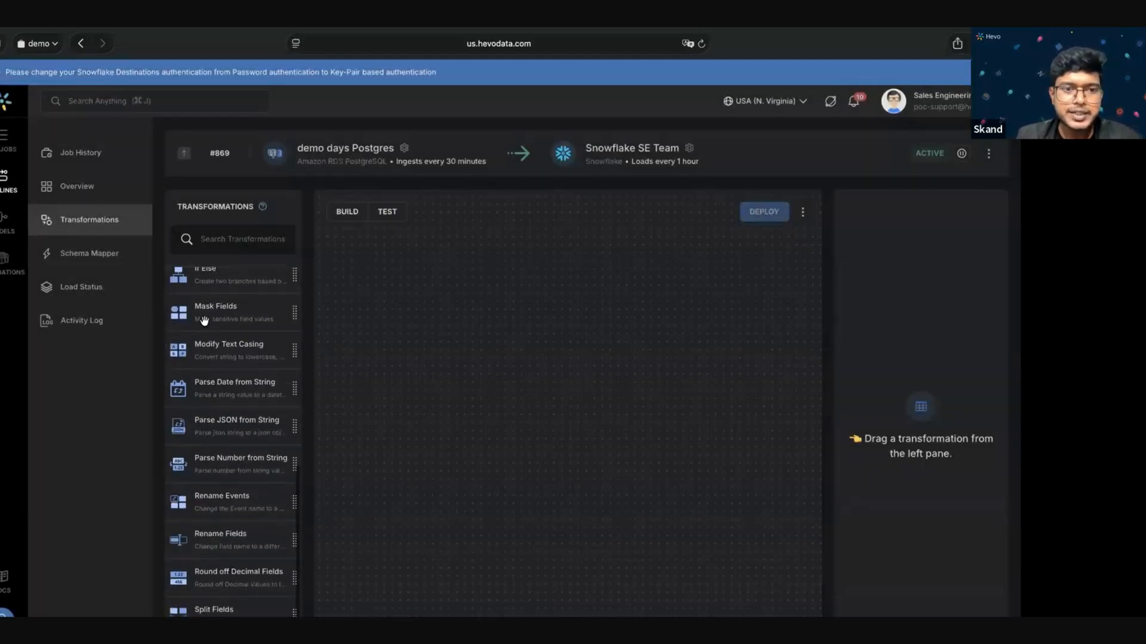
# - Place an Add a Field transformation on the canvas and put an If Else transformation ahead of it
pyautogui.scroll(5, 207, 298)
pyautogui.moveTo(206, 294); pyautogui.dragTo(570, 429)
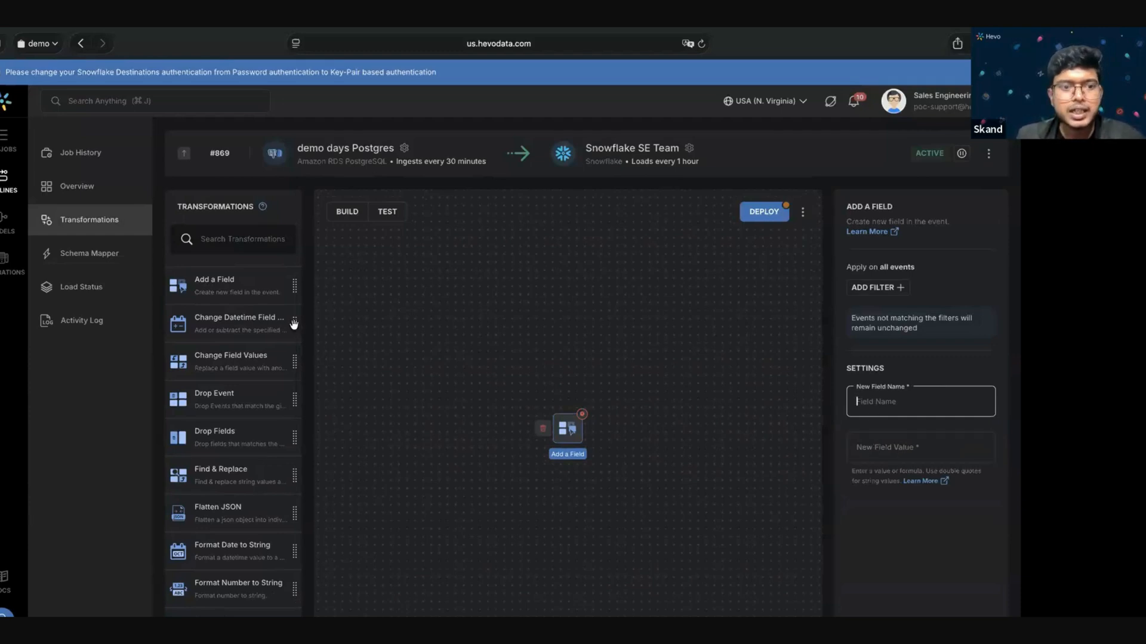
pyautogui.scroll(-3, 211, 516)
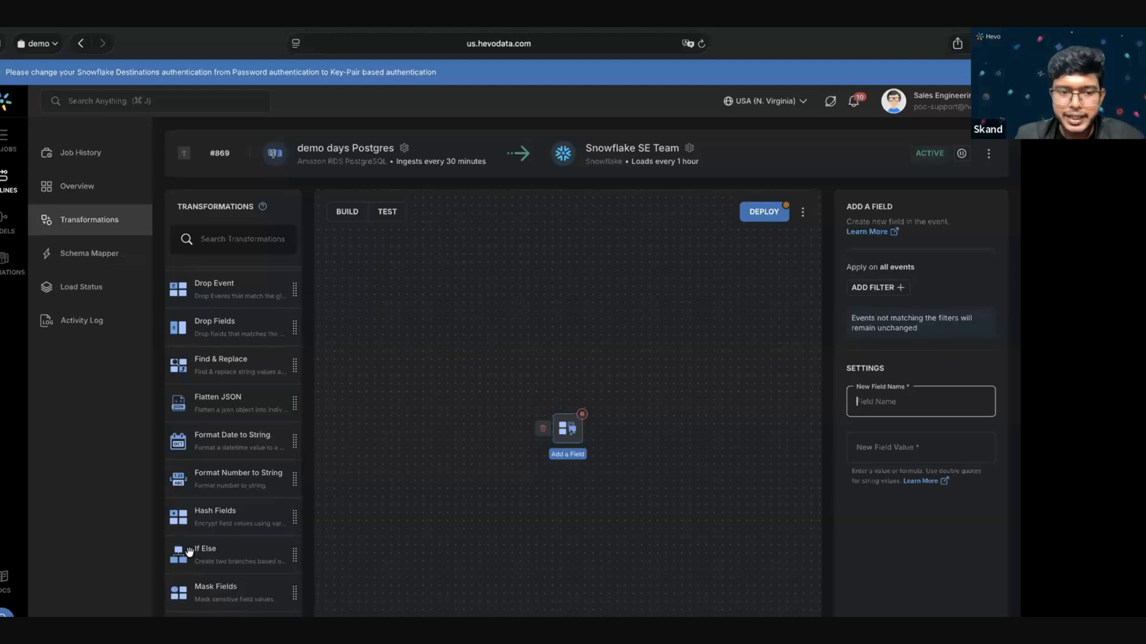
pyautogui.moveTo(188, 555); pyautogui.dragTo(453, 414)
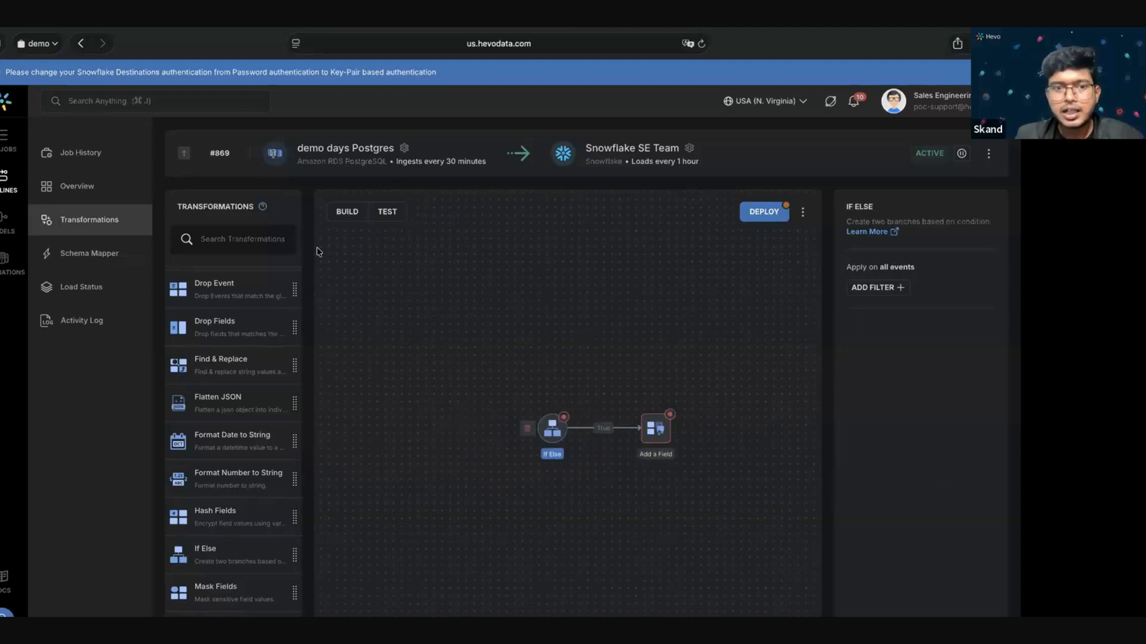
# - Load a sample event for testing the transformations, then switch them back to Python code
pyautogui.click(388, 214)
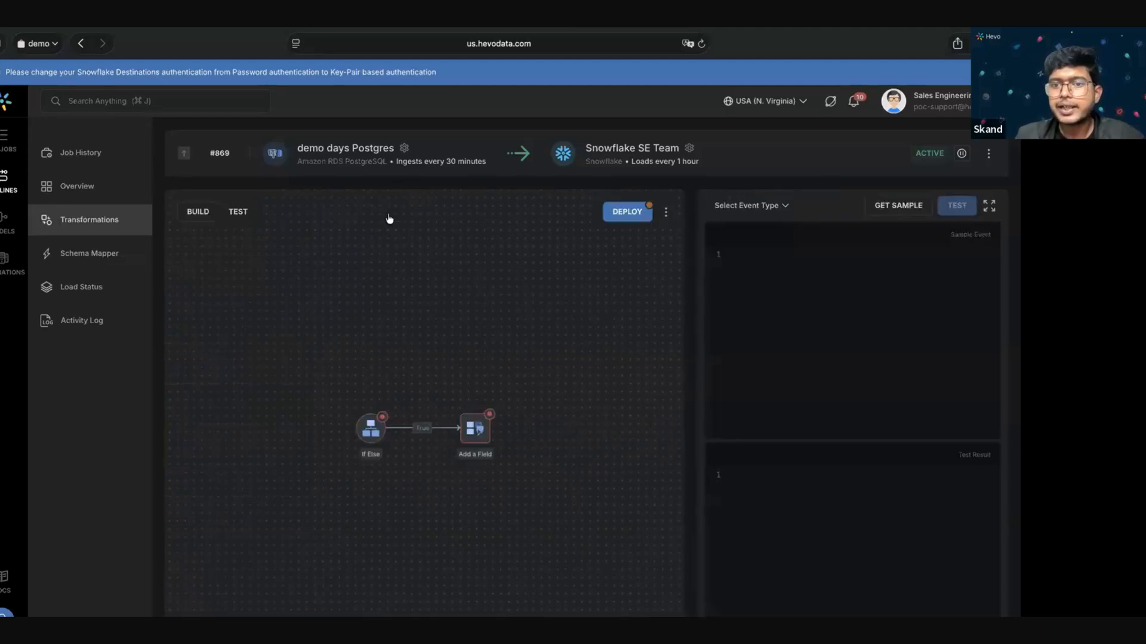
pyautogui.click(883, 206)
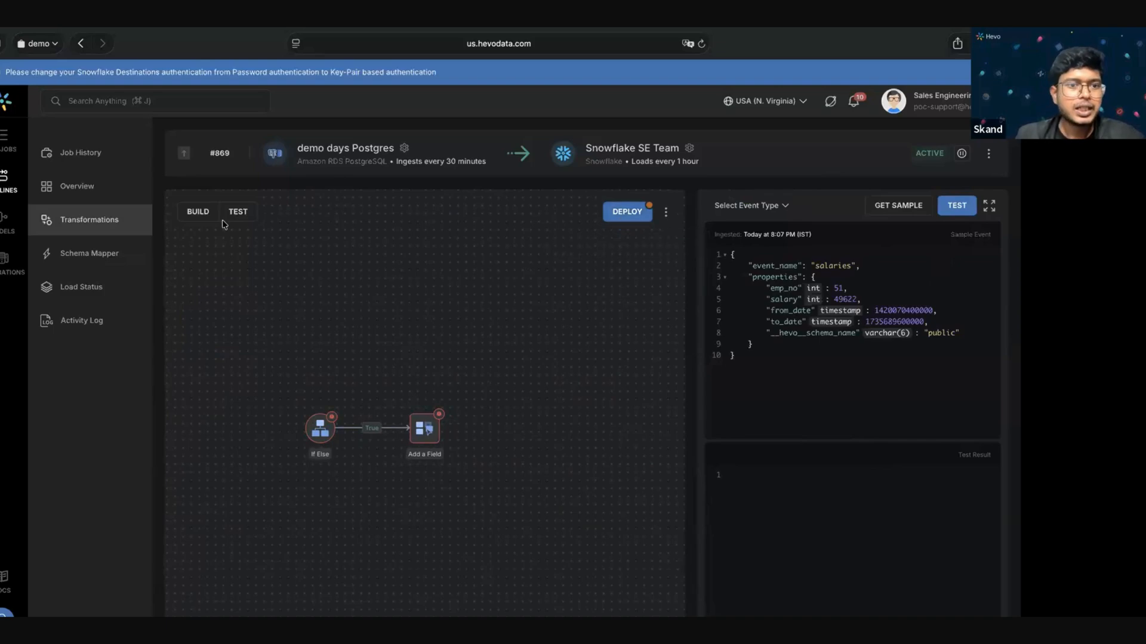
pyautogui.click(665, 213)
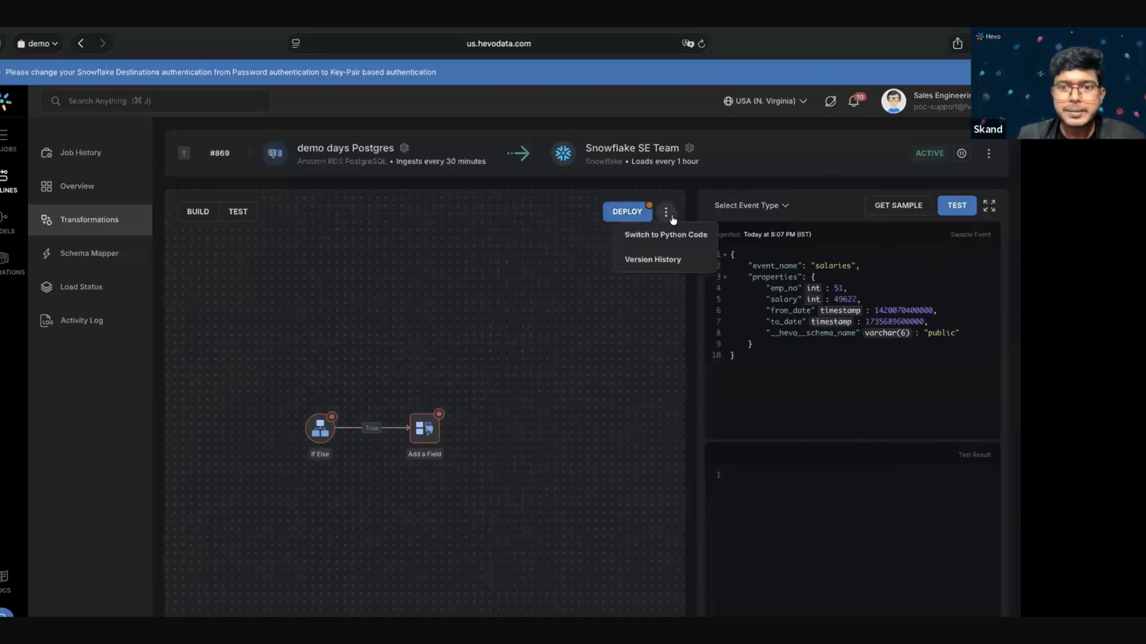
pyautogui.click(678, 239)
pyautogui.click(499, 414)
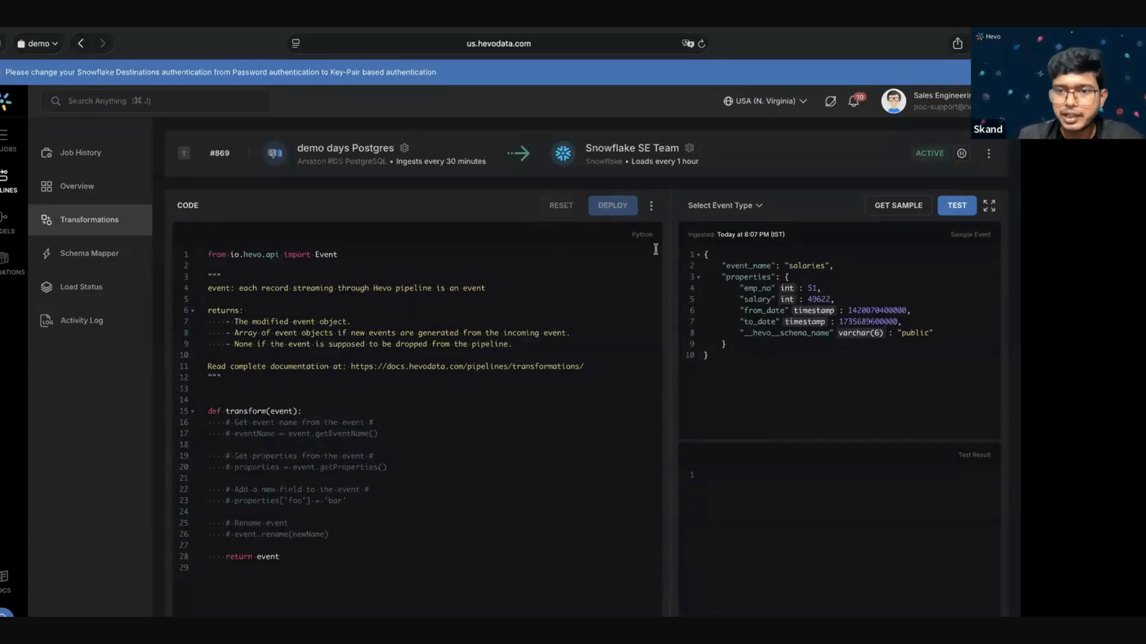
# - Review the schema mapping of the employees event type to its Snowflake destination table
pyautogui.click(107, 256)
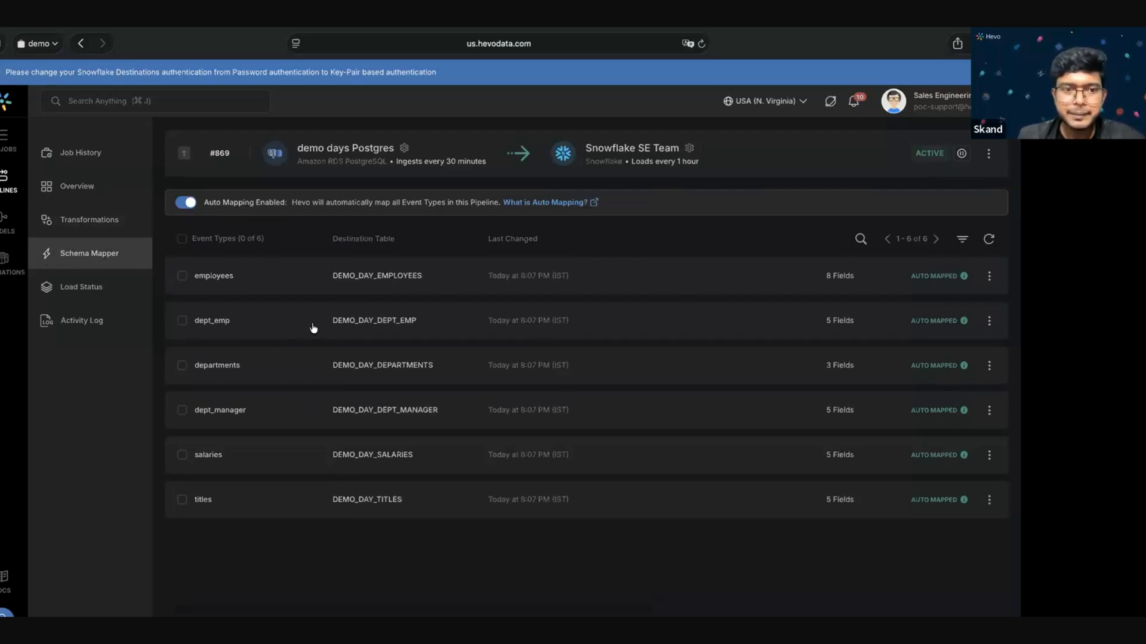
pyautogui.click(312, 284)
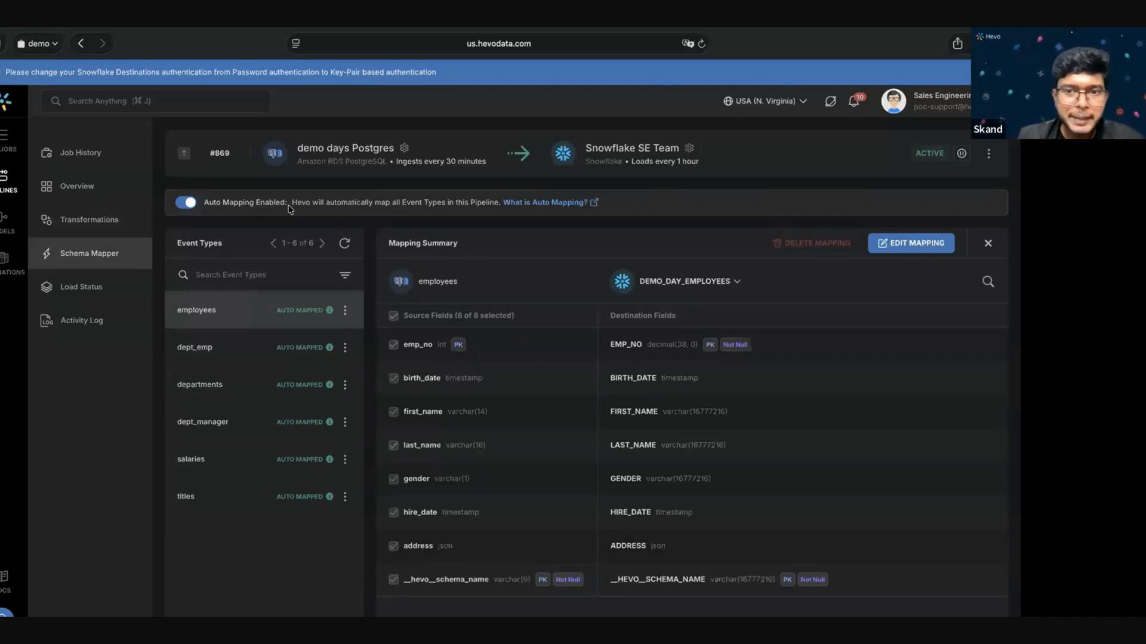
pyautogui.click(346, 311)
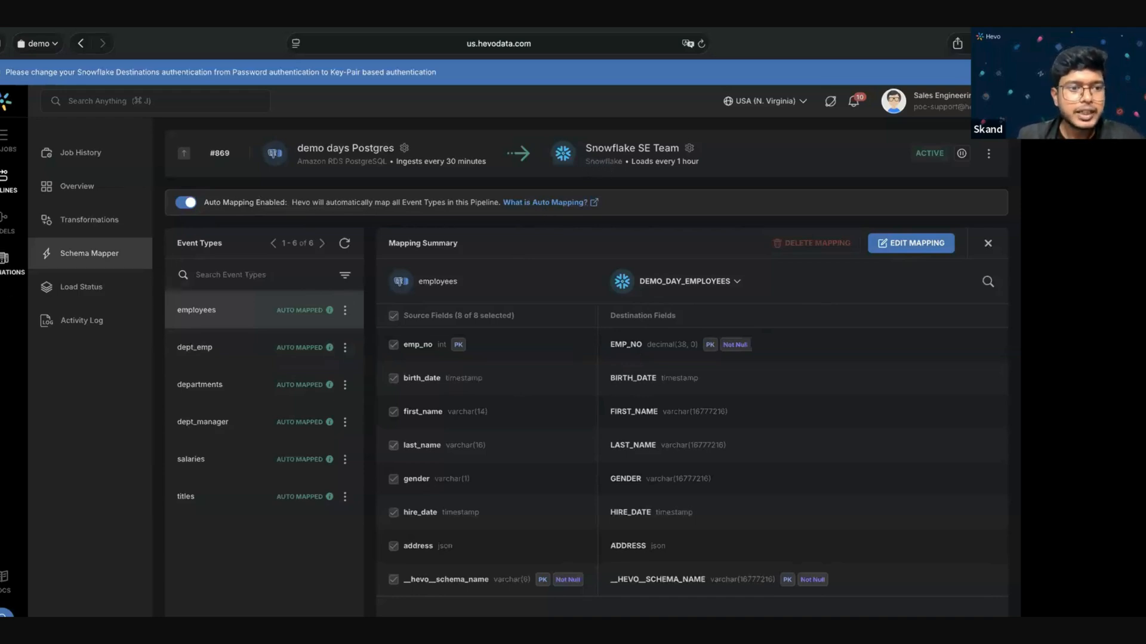
# - Search the standard destinations for "se" and open the Snowflake SE Team destination
pyautogui.click(5, 262)
pyautogui.click(171, 220)
pyautogui.write('se')
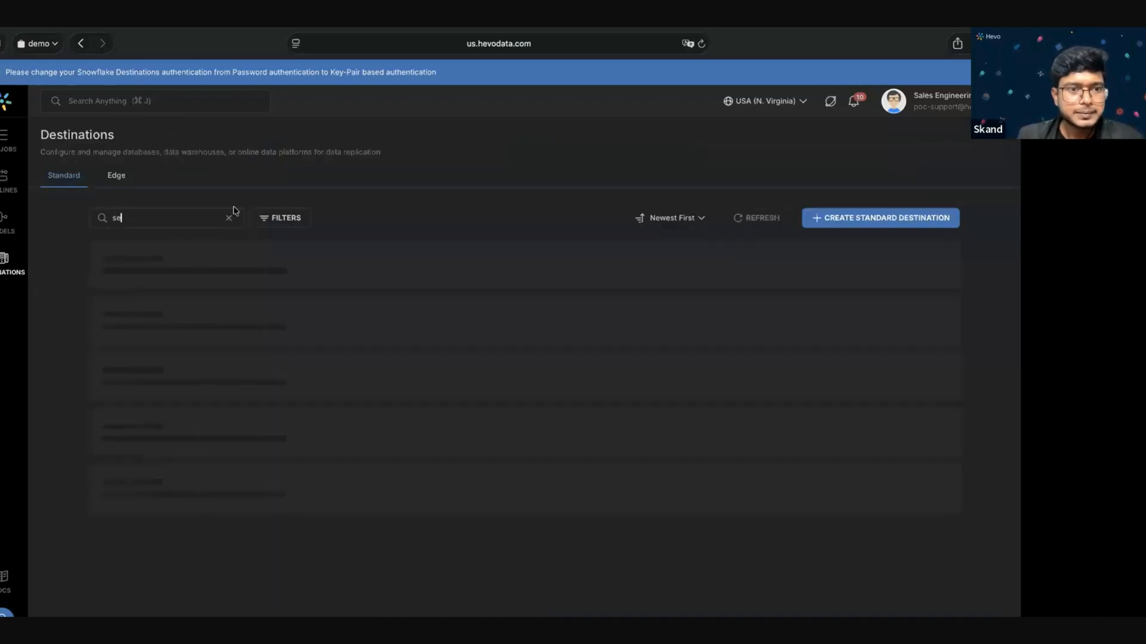
pyautogui.click(231, 263)
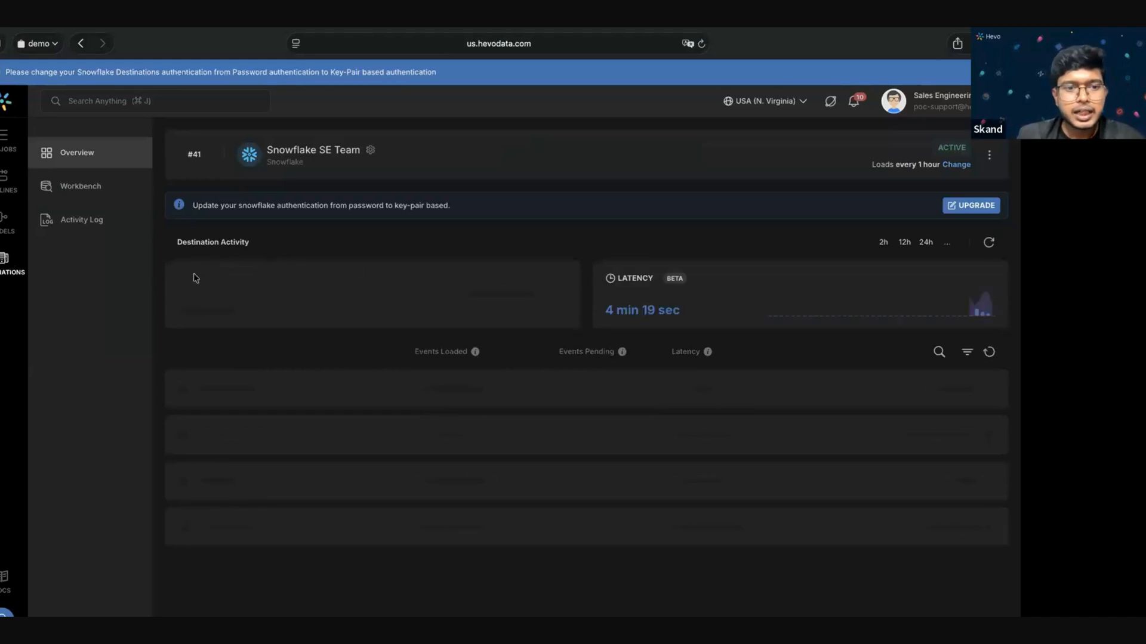
# - Review the destination's table load activity and limit it to the last 24 hours
pyautogui.scroll(-1, 351, 404)
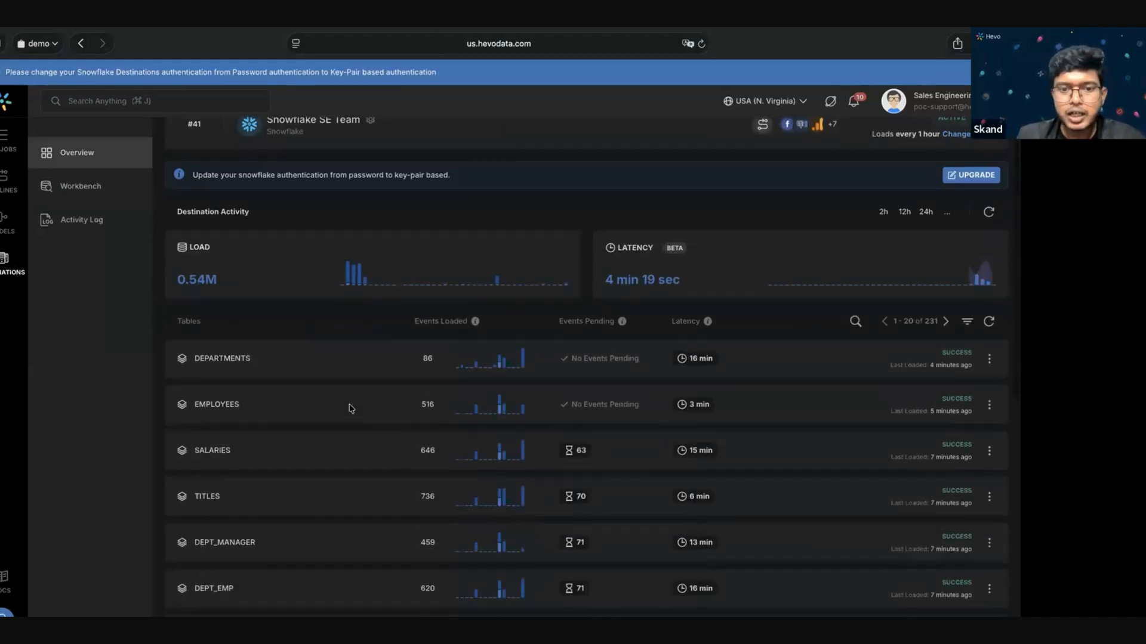
pyautogui.scroll(1, 260, 332)
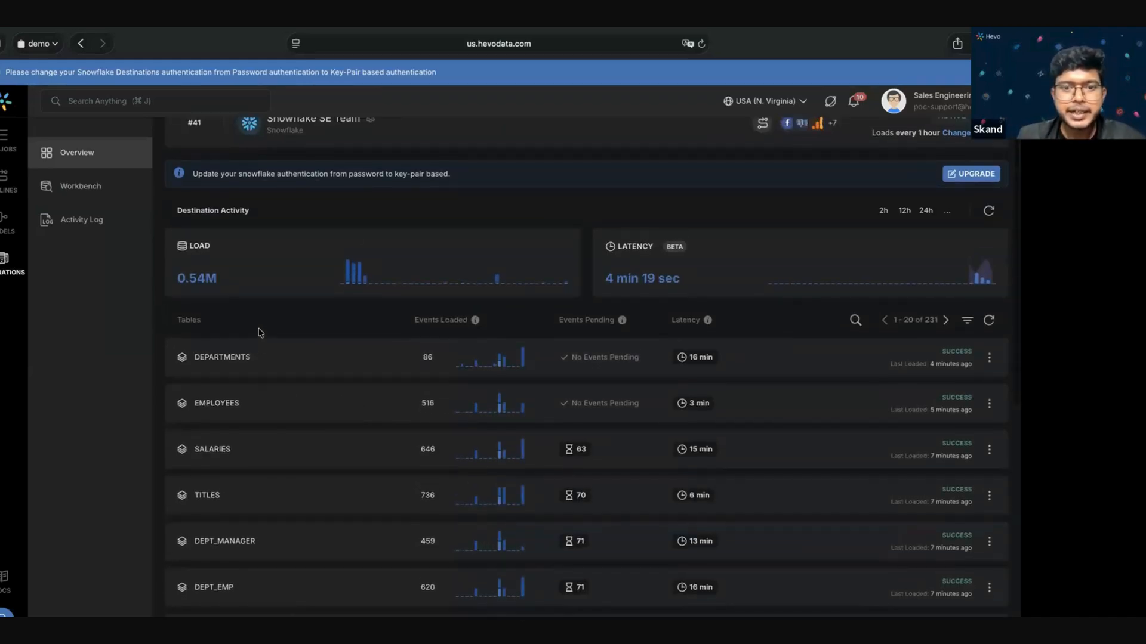
pyautogui.moveTo(515, 395)
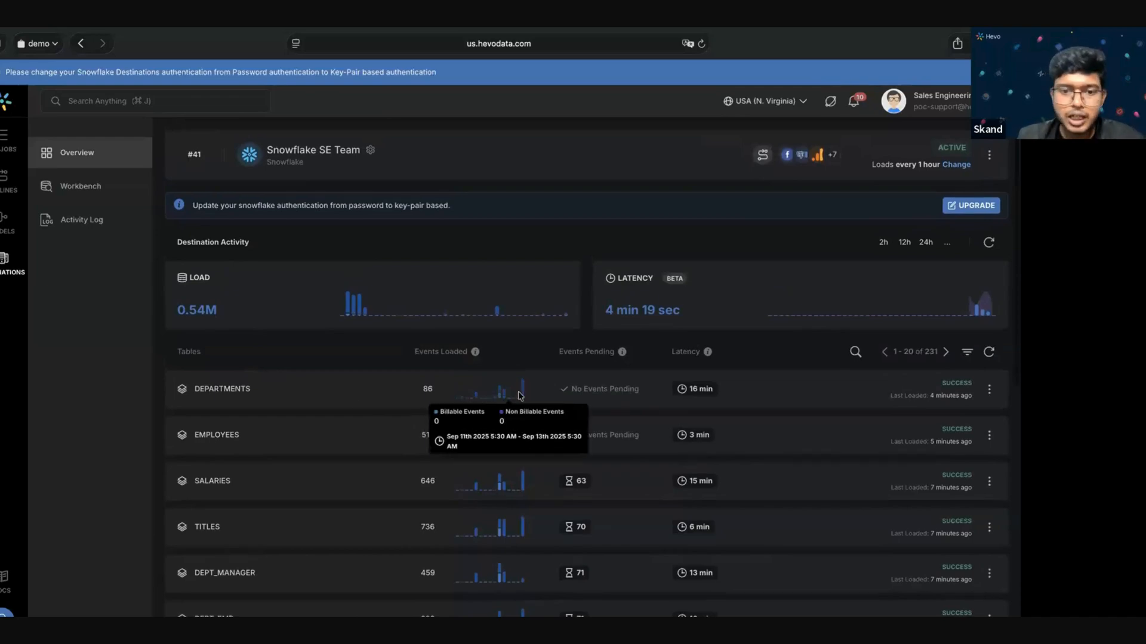
pyautogui.click(926, 244)
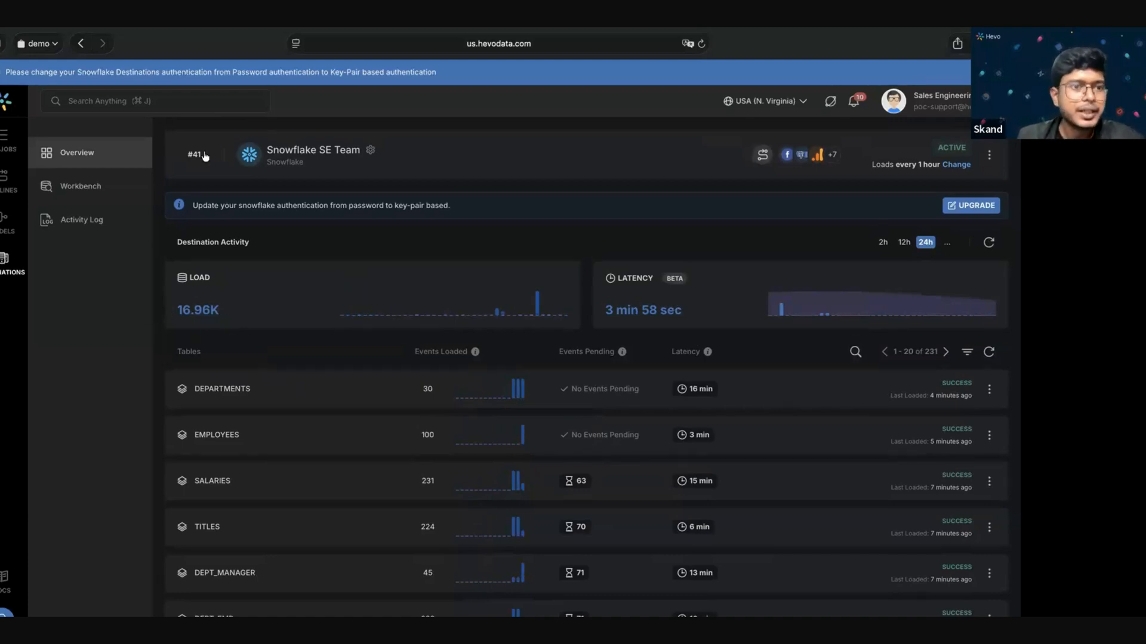
# - Browse the schema tables in the Snowflake SE Team workbench and review the destination's activity log
pyautogui.click(88, 187)
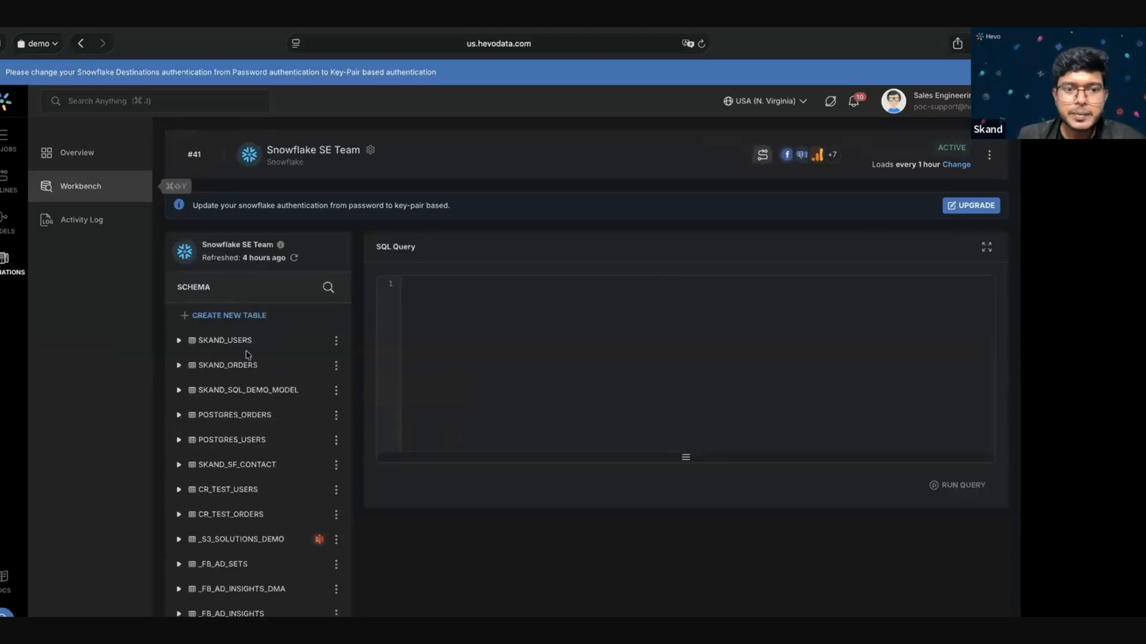
pyautogui.scroll(-3, 238, 454)
pyautogui.scroll(1, 238, 454)
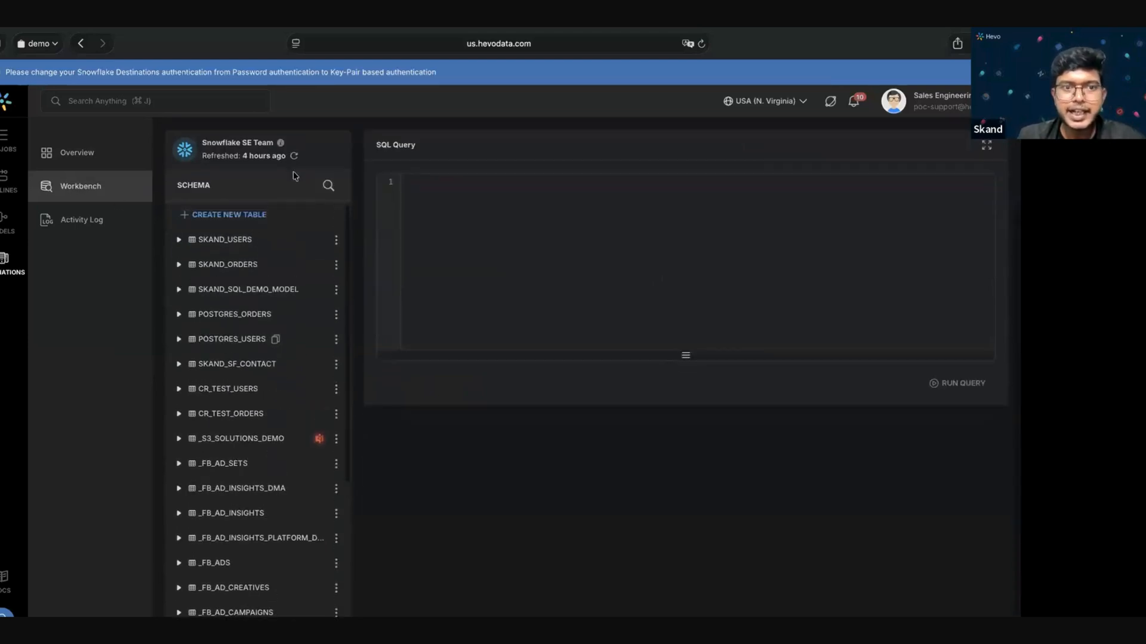
pyautogui.scroll(2, 334, 280)
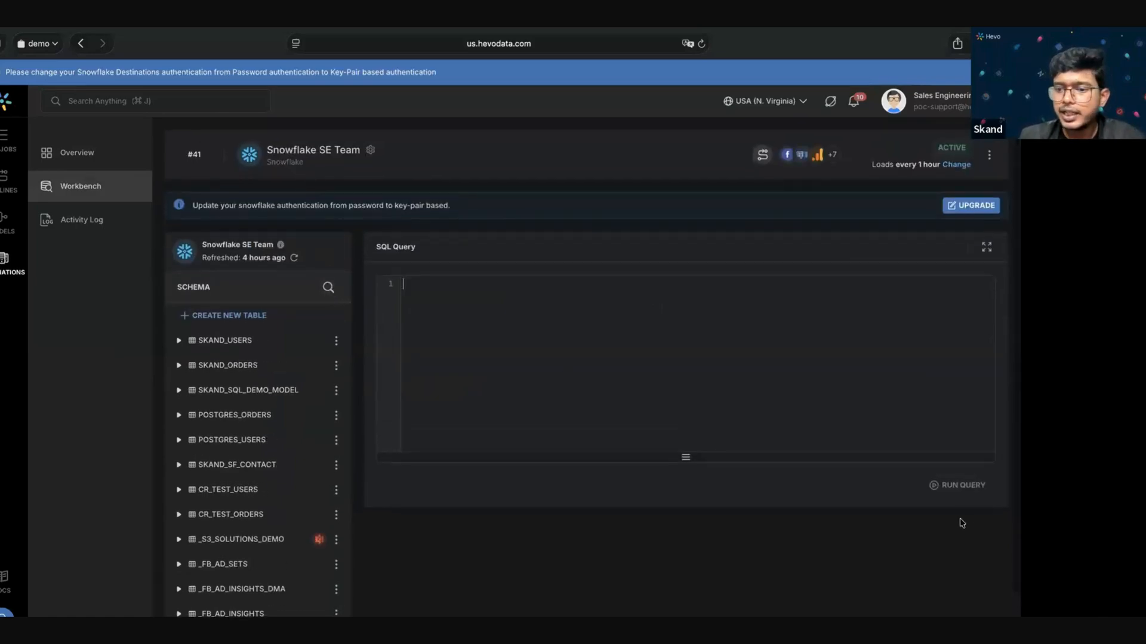
pyautogui.click(719, 411)
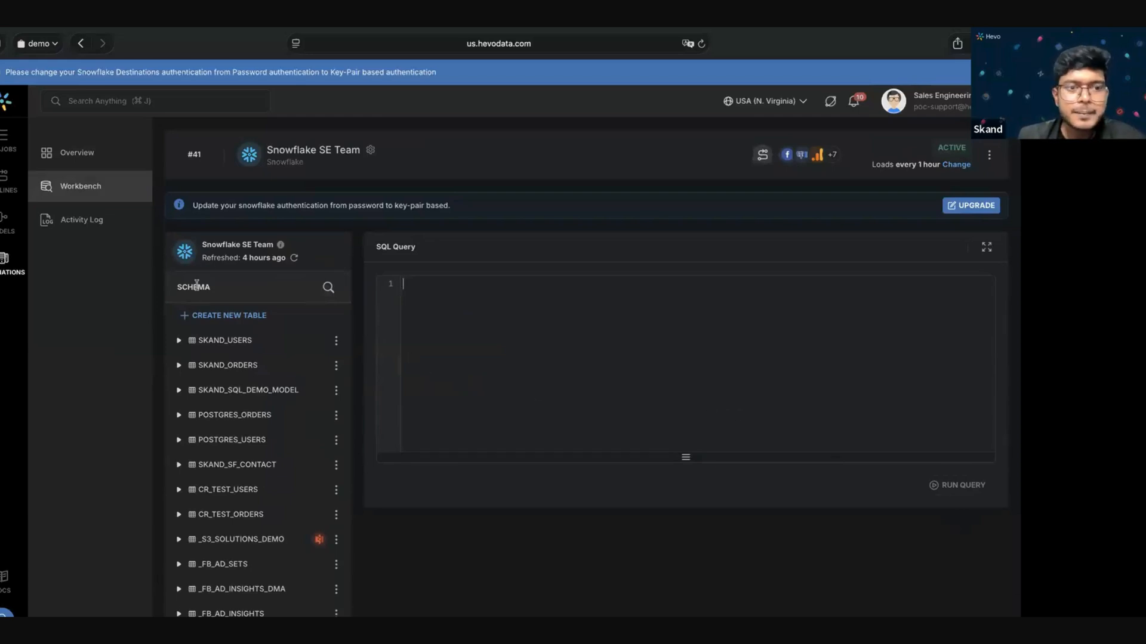
pyautogui.click(94, 233)
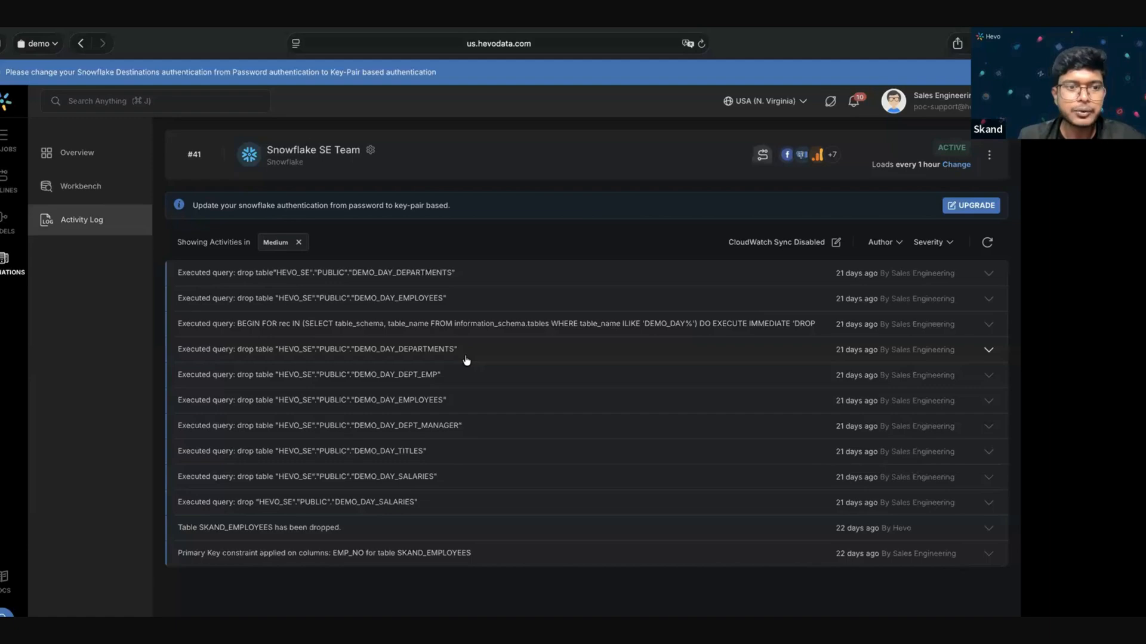
# - Leave the destination for the SQL models list and review the Demo Day Employee Tenure Analysis query
pyautogui.click(3, 259)
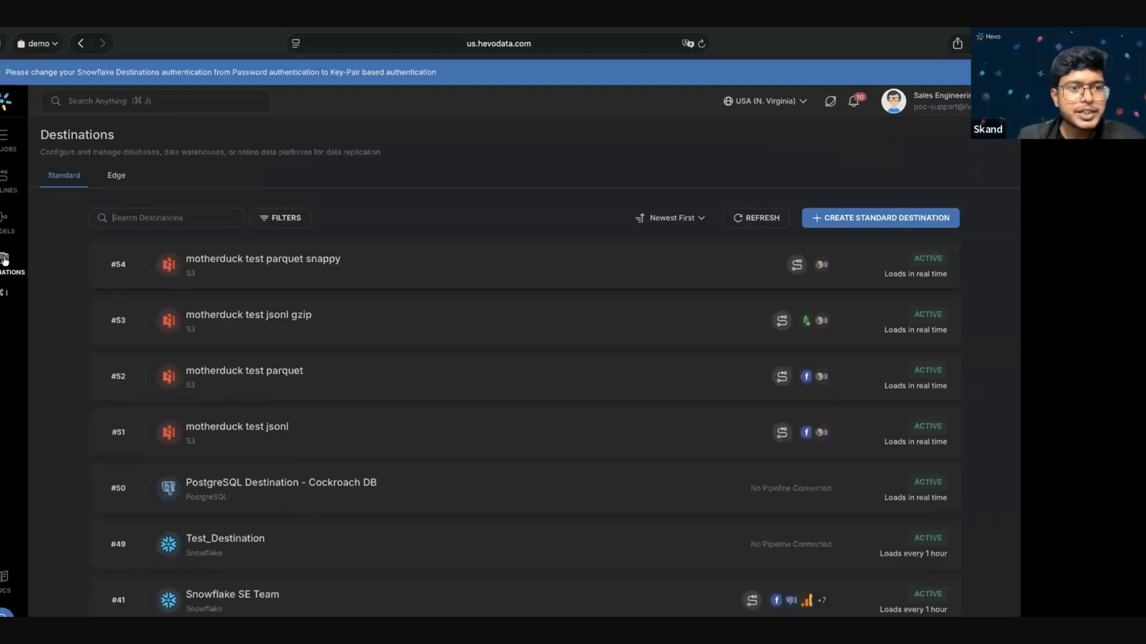
pyautogui.click(3, 221)
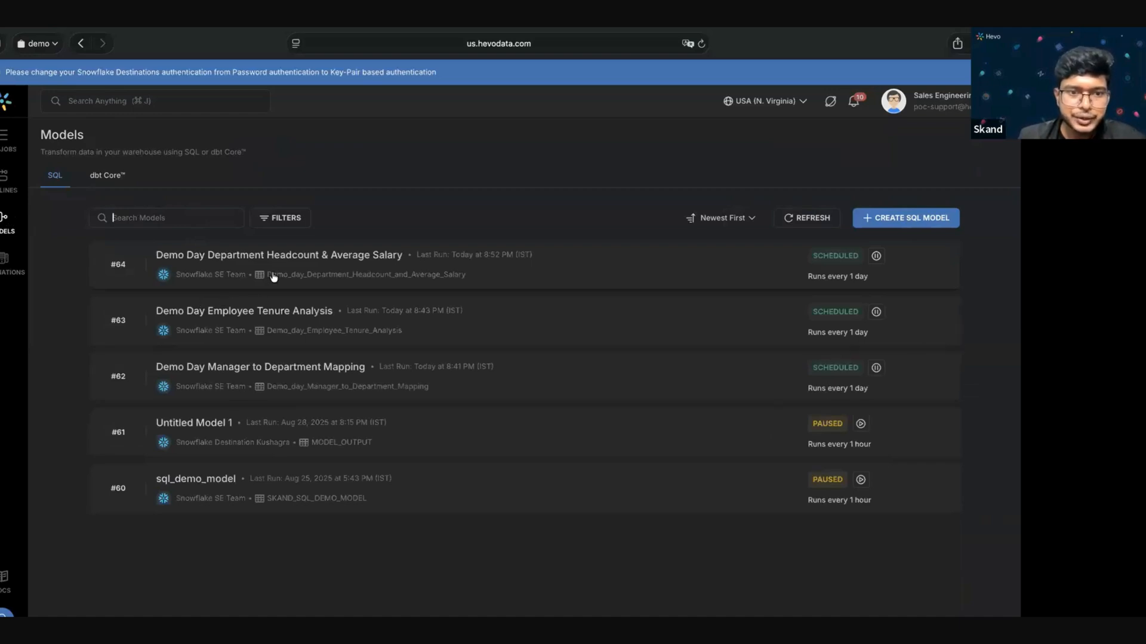
pyautogui.click(216, 326)
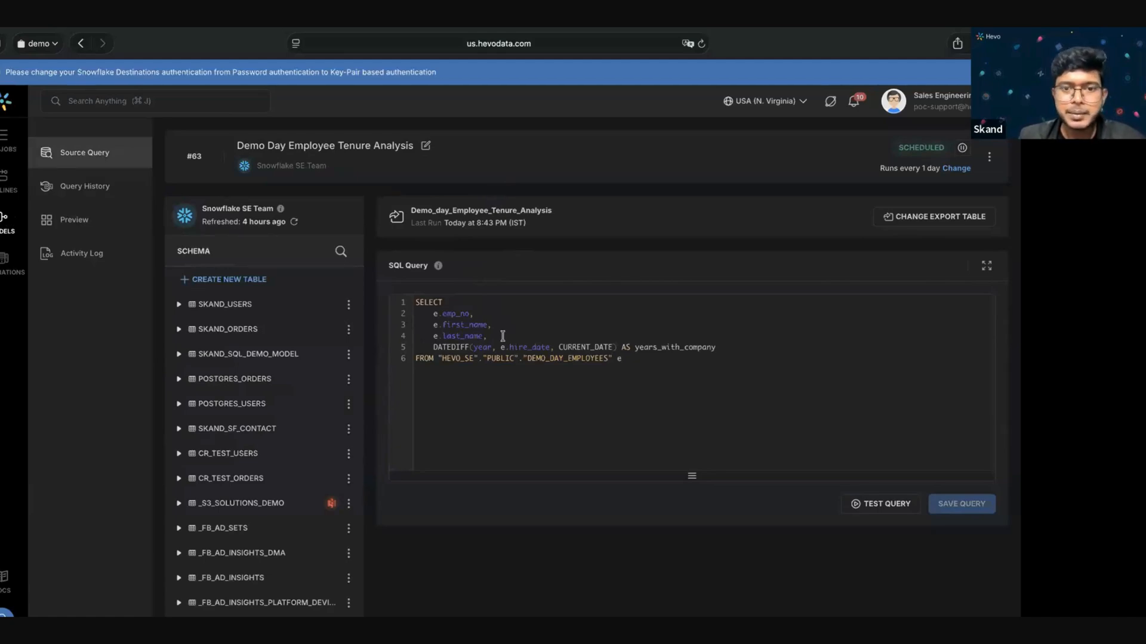
pyautogui.click(556, 387)
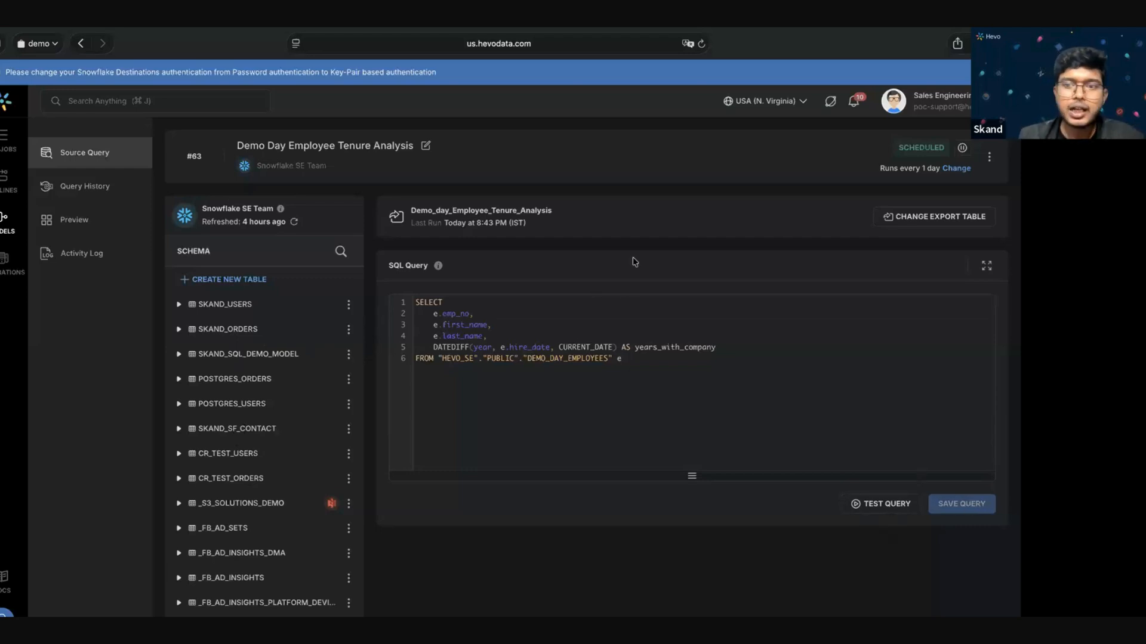
# - Open the model's schedule settings and examine the run types offered for a custom interval
pyautogui.click(956, 169)
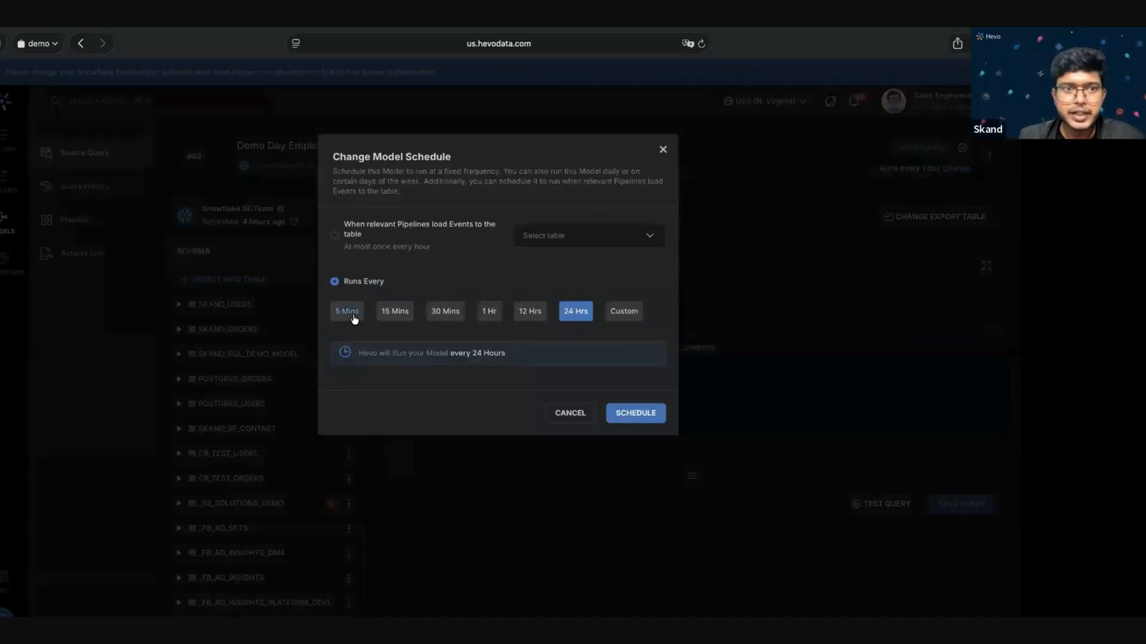
pyautogui.click(625, 310)
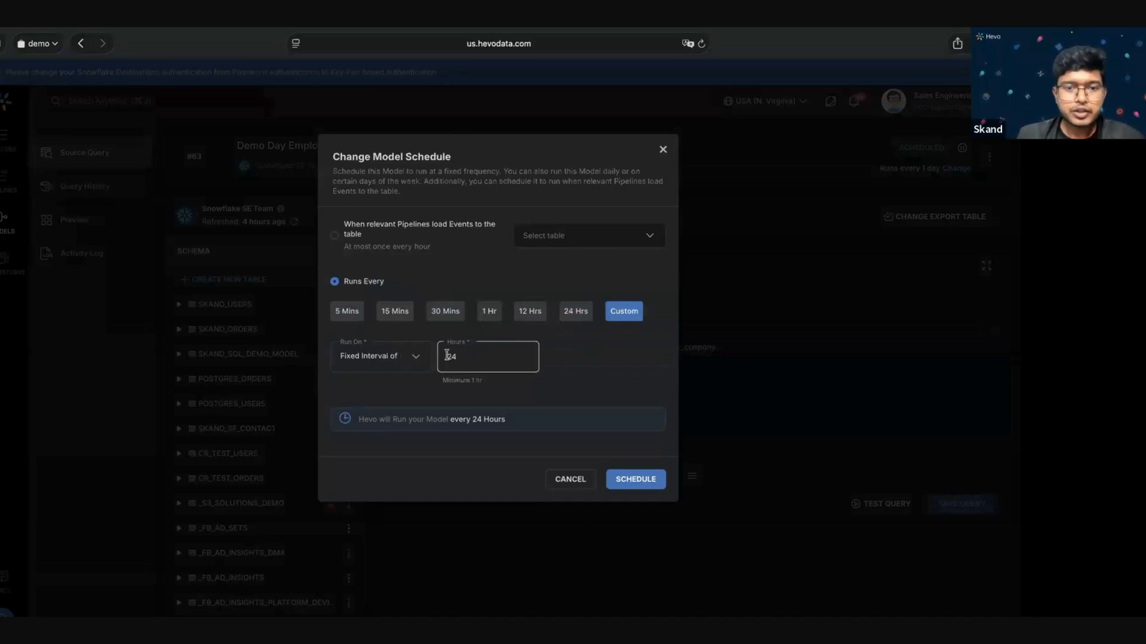
pyautogui.click(415, 362)
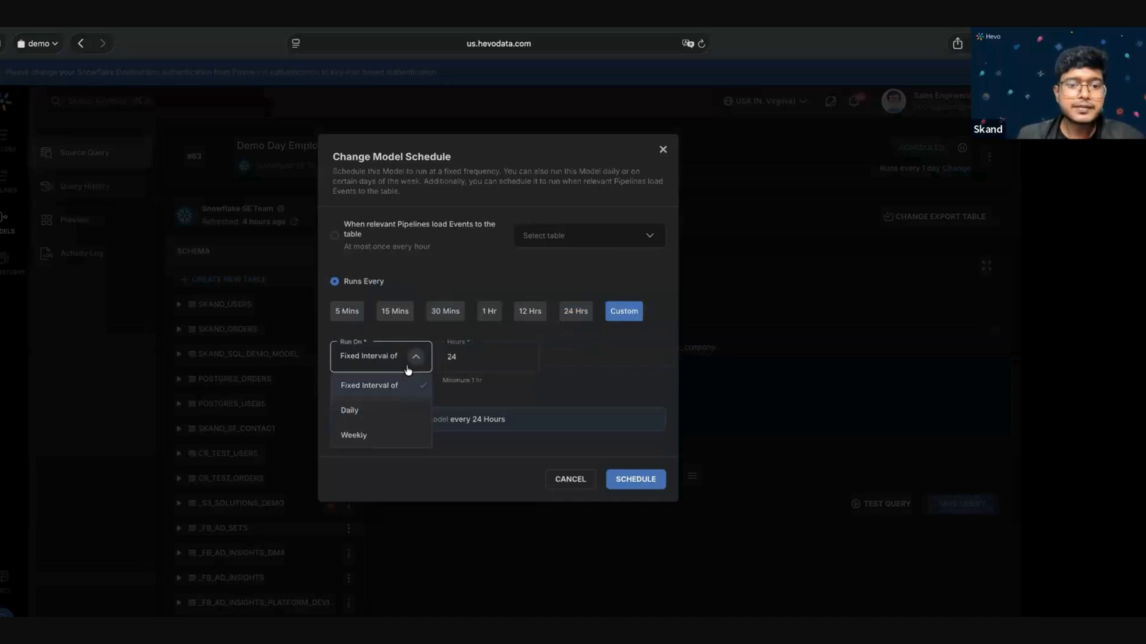
pyautogui.click(503, 385)
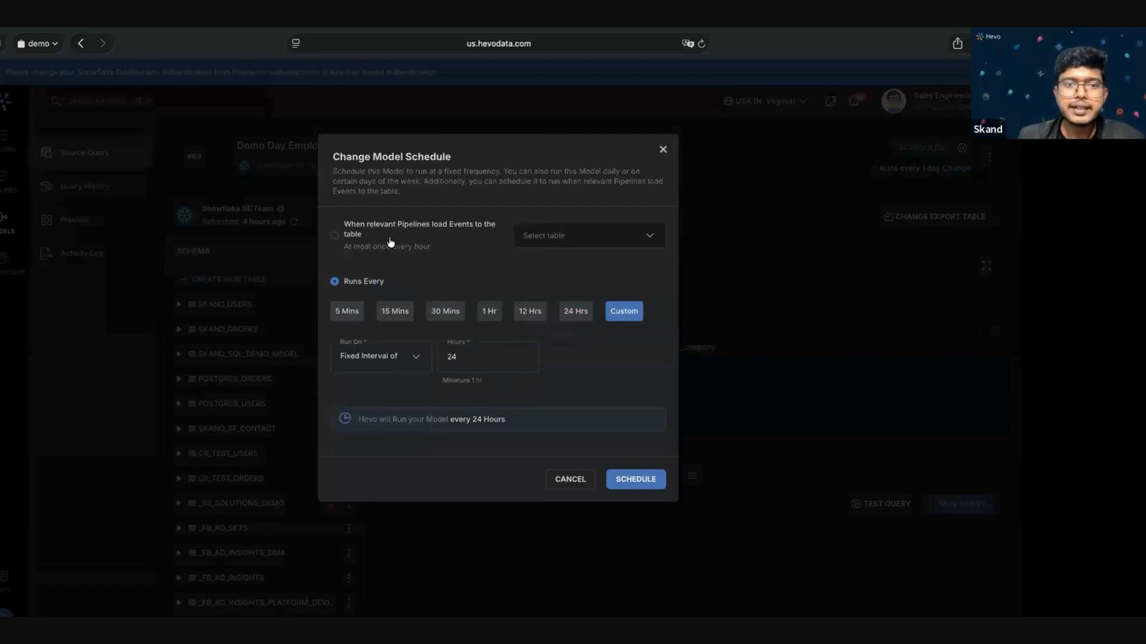
# - Examine the tables available for running the model when relevant pipelines load events, and cancel the schedule change
pyautogui.click(338, 236)
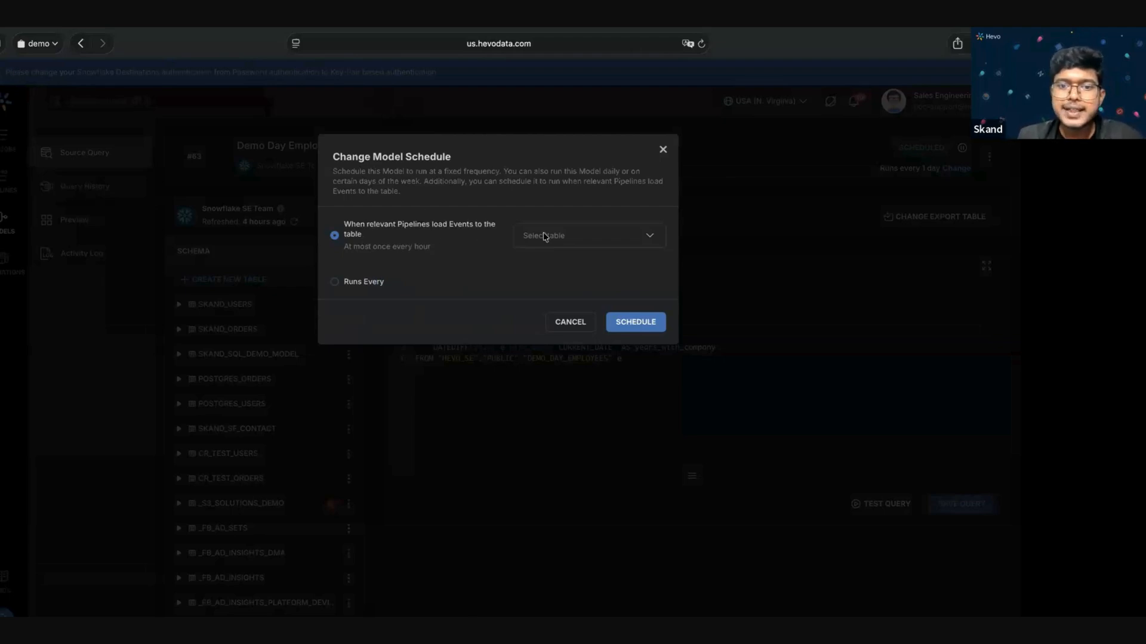
pyautogui.click(583, 239)
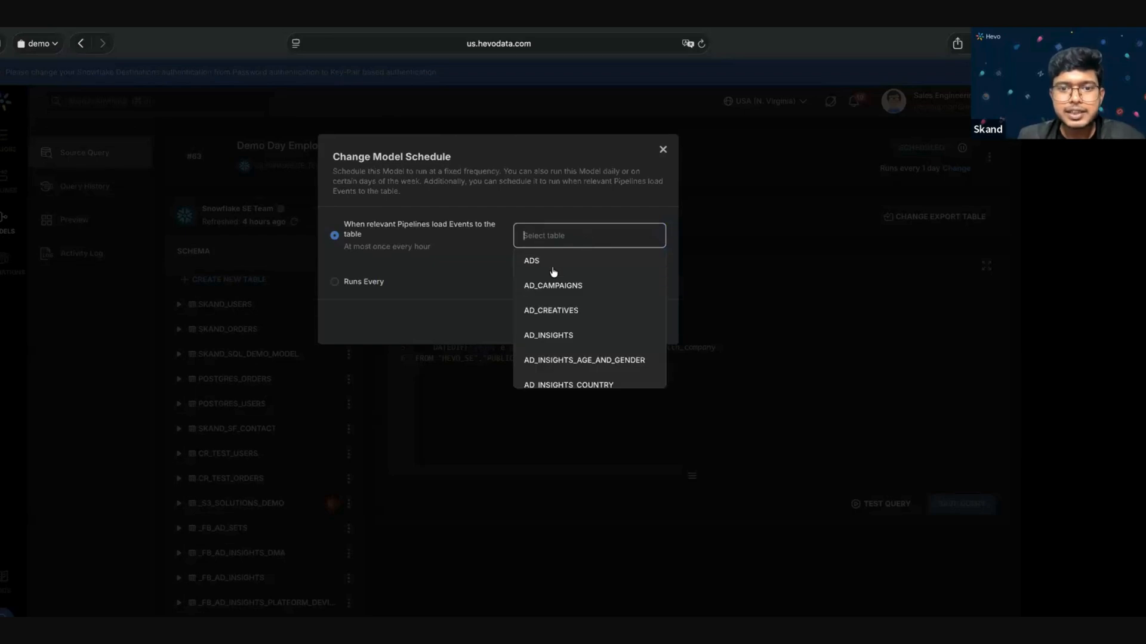
pyautogui.scroll(-1, 551, 322)
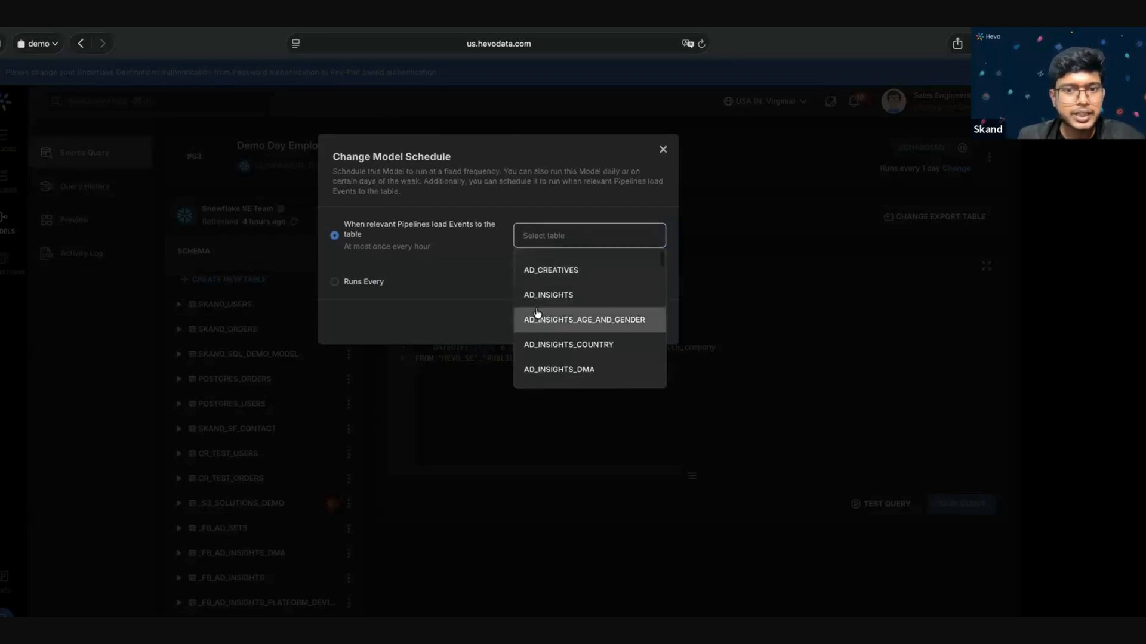
pyautogui.click(473, 271)
pyautogui.click(579, 327)
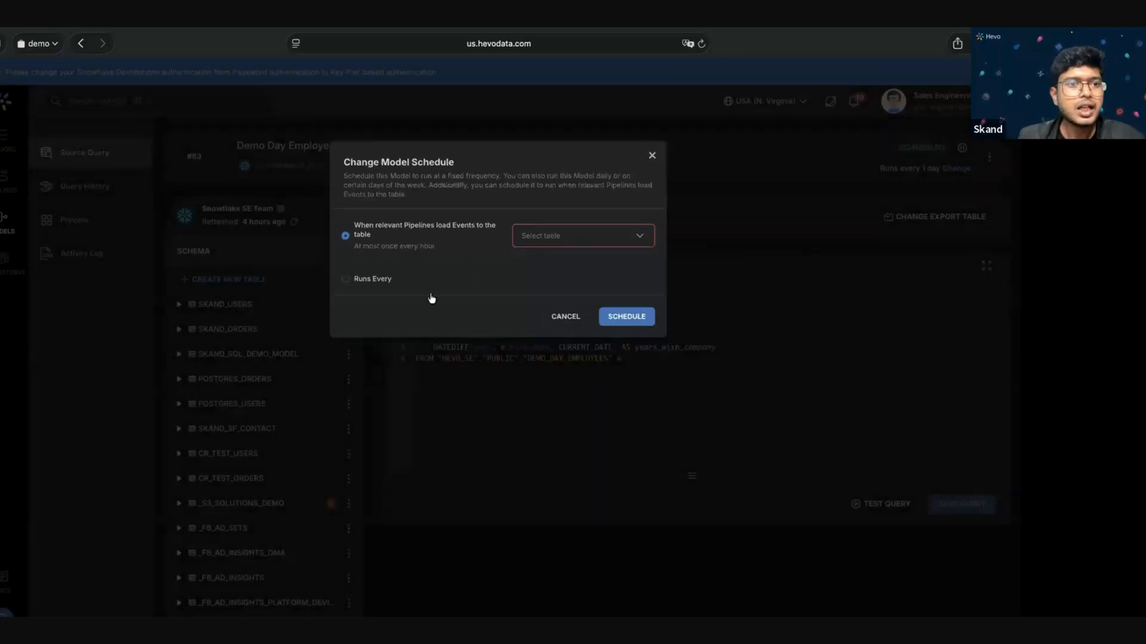
# - Return to the models list and show the dbt Core models
pyautogui.click(2, 227)
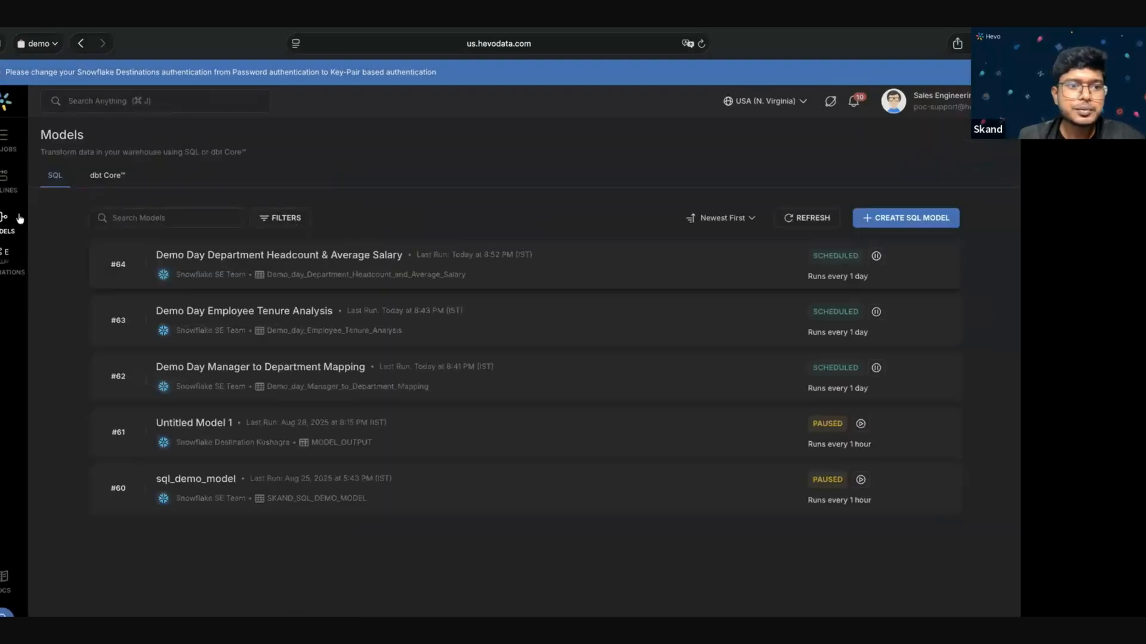
pyautogui.click(104, 177)
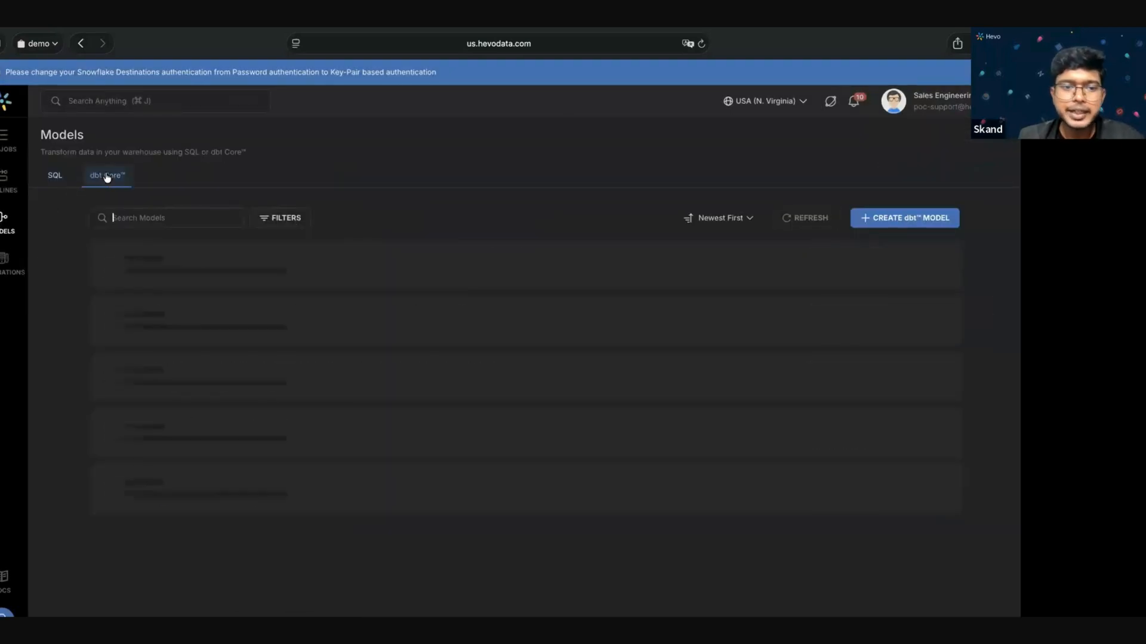
# - Open the demo dbt Core project to review its models and schedules, and return to the Pipelines list
pyautogui.click(237, 274)
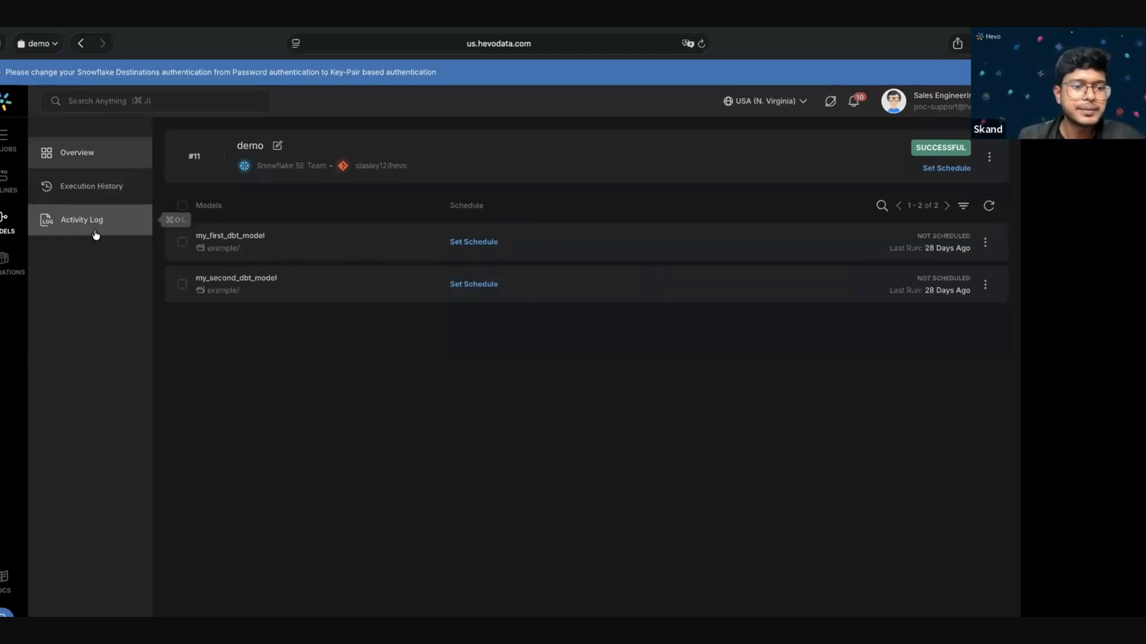
pyautogui.click(5, 178)
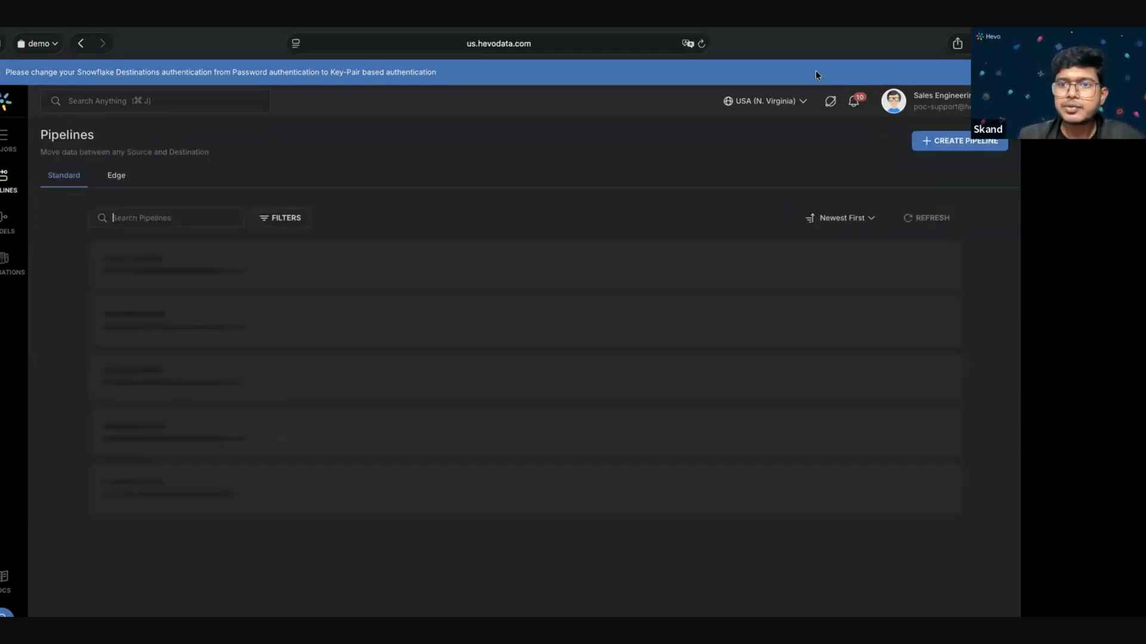
# - Open the alert preferences from the alerts and review the notification options for pipelines, destinations and models
pyautogui.click(853, 103)
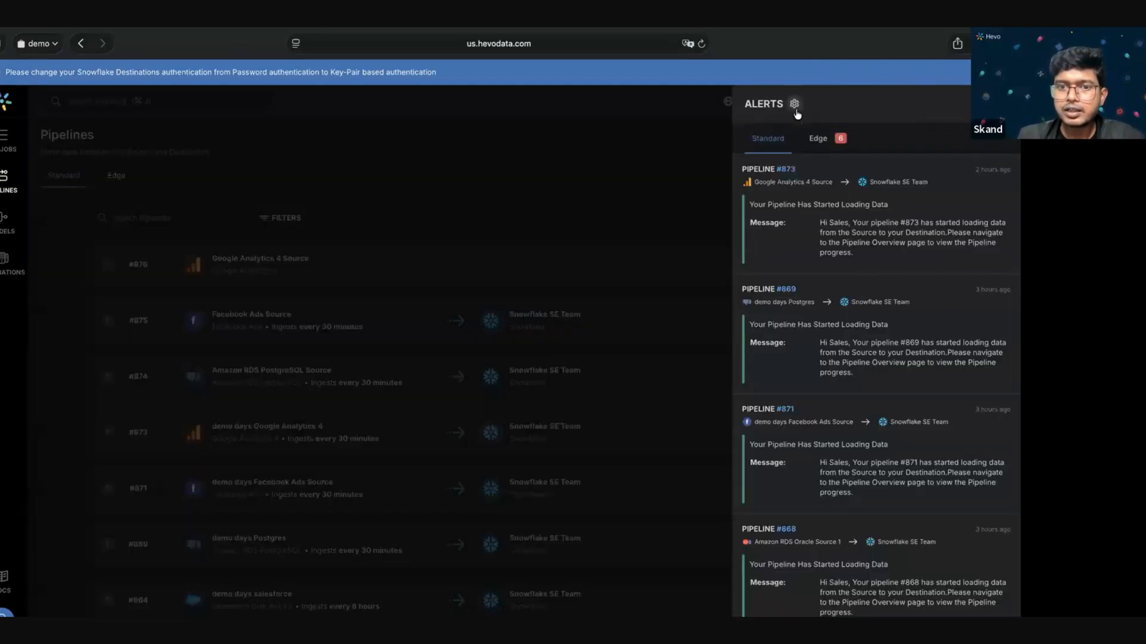
pyautogui.click(795, 105)
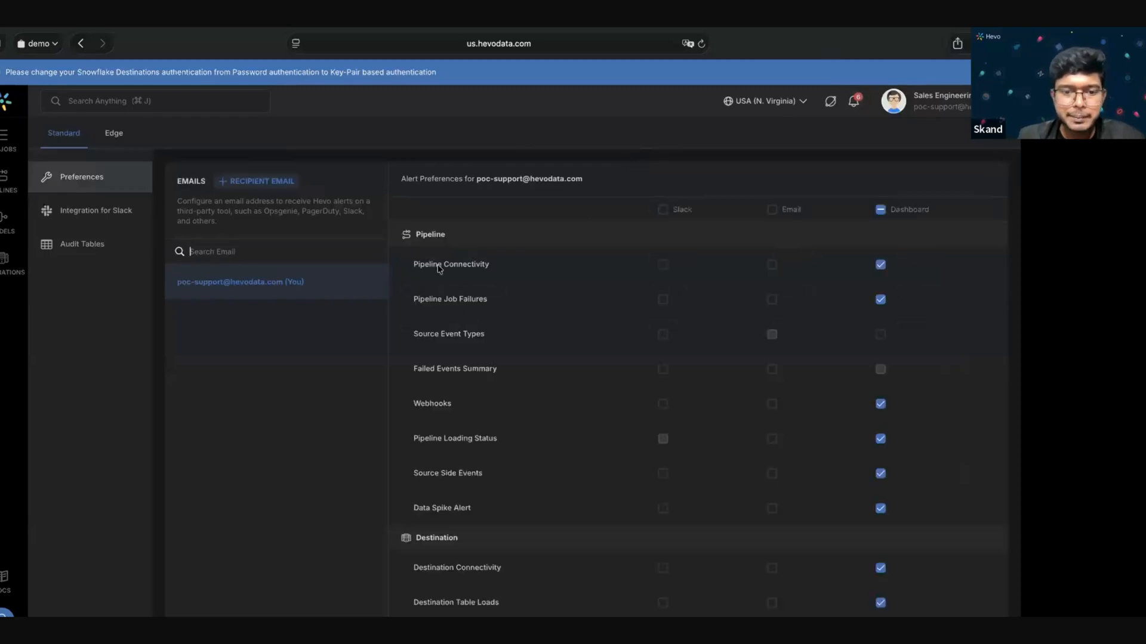
pyautogui.scroll(-4, 438, 269)
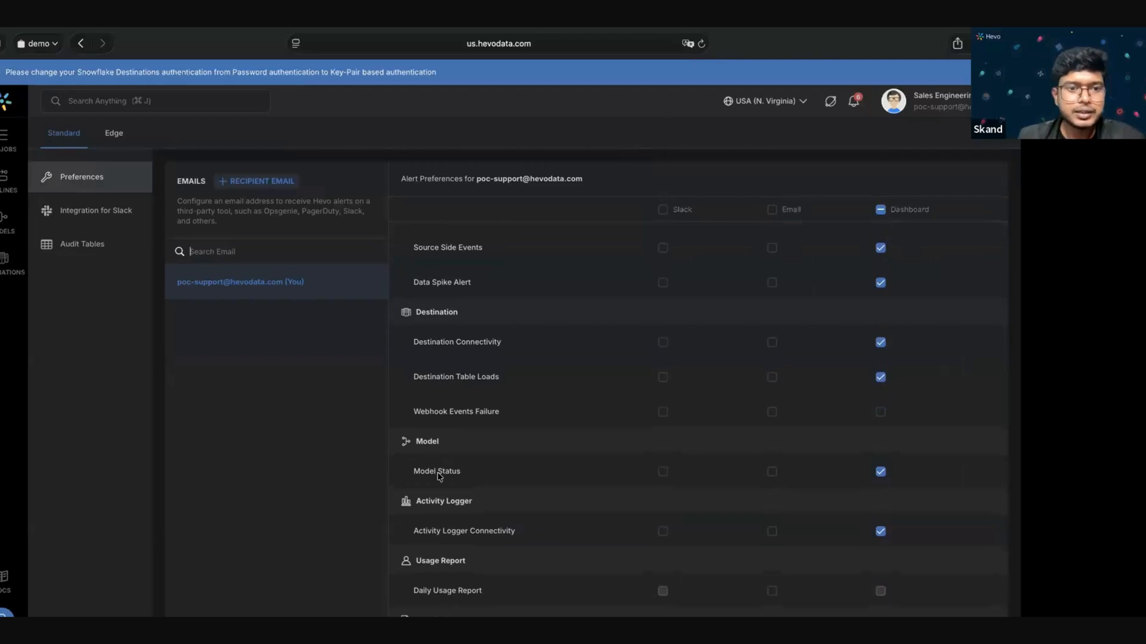
pyautogui.scroll(4, 444, 474)
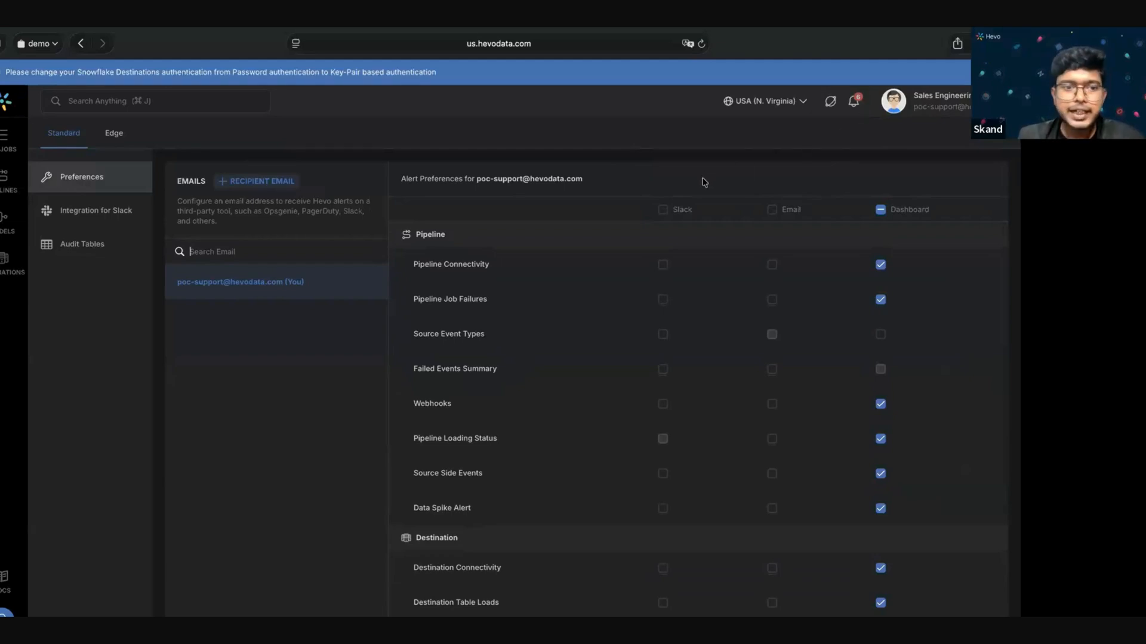
# - Try selecting the Email channel for all available alert types, and clear that selection again
pyautogui.click(772, 210)
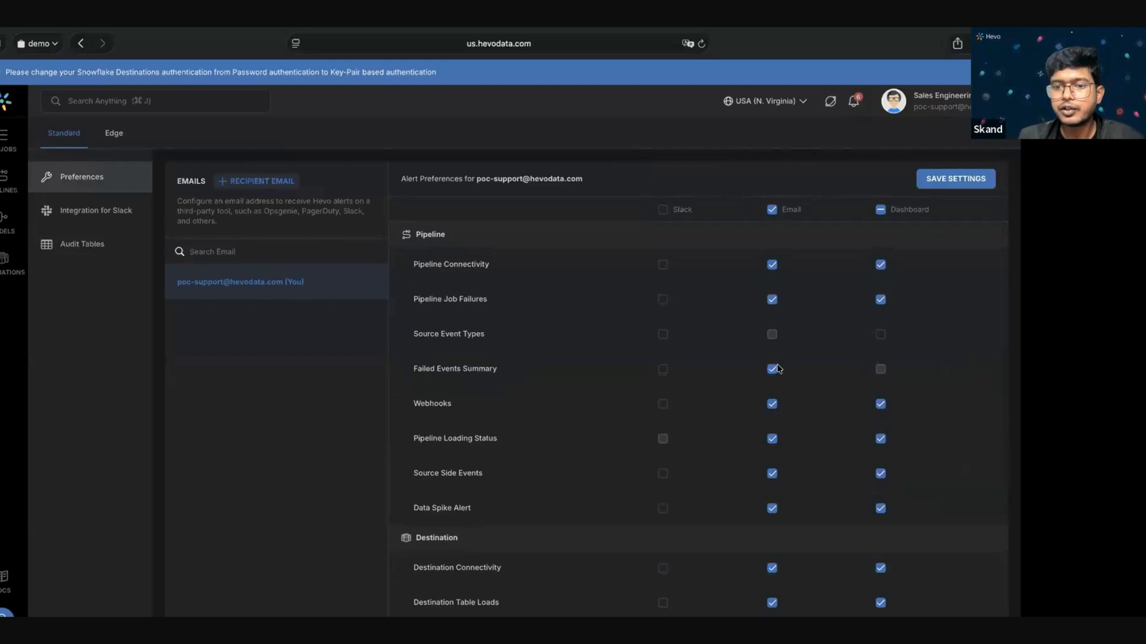
pyautogui.click(772, 210)
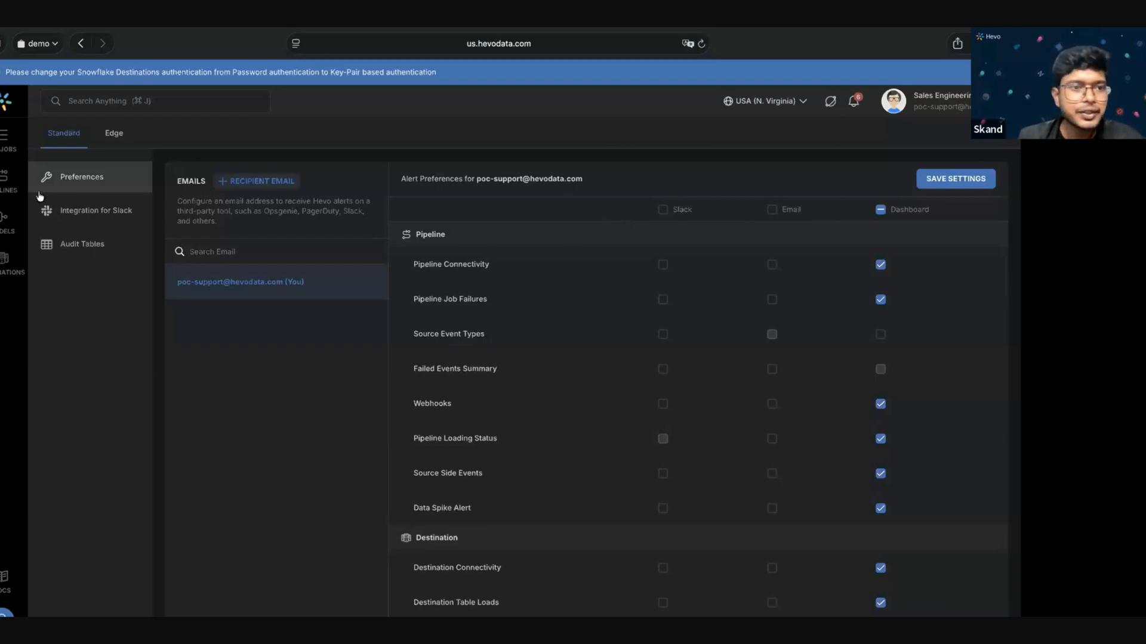
# - Leave the alert preferences without saving and open the overview of Facebook Ads Source pipeline #875
pyautogui.click(9, 181)
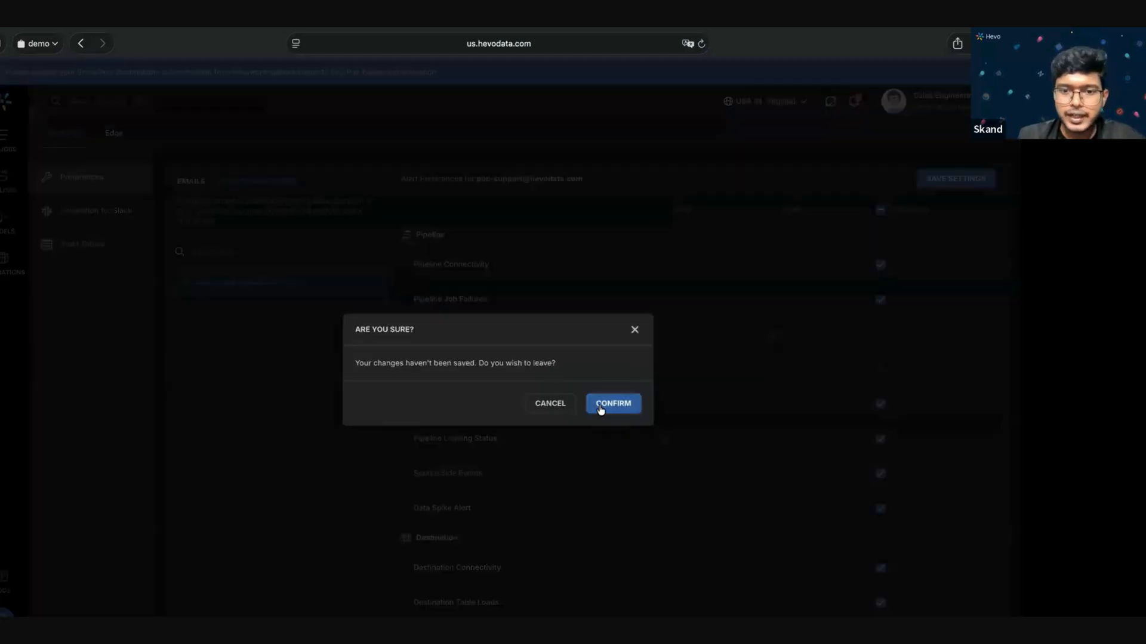
pyautogui.click(598, 404)
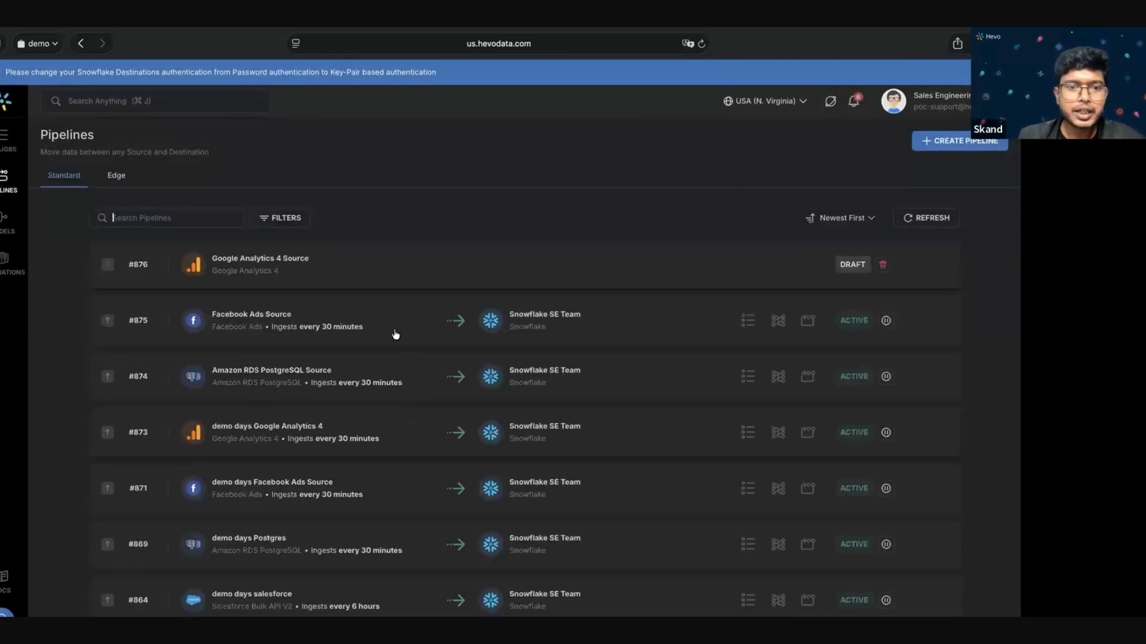
pyautogui.click(395, 334)
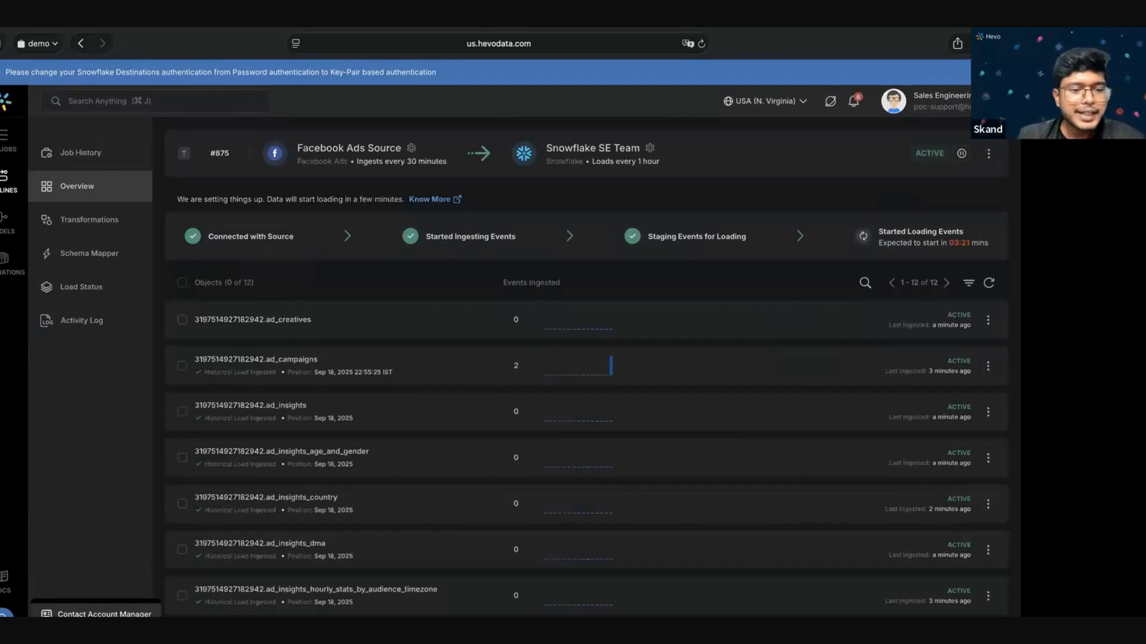
# - Open the account manager chat, view its conversation list, and close the chat
pyautogui.click(90, 616)
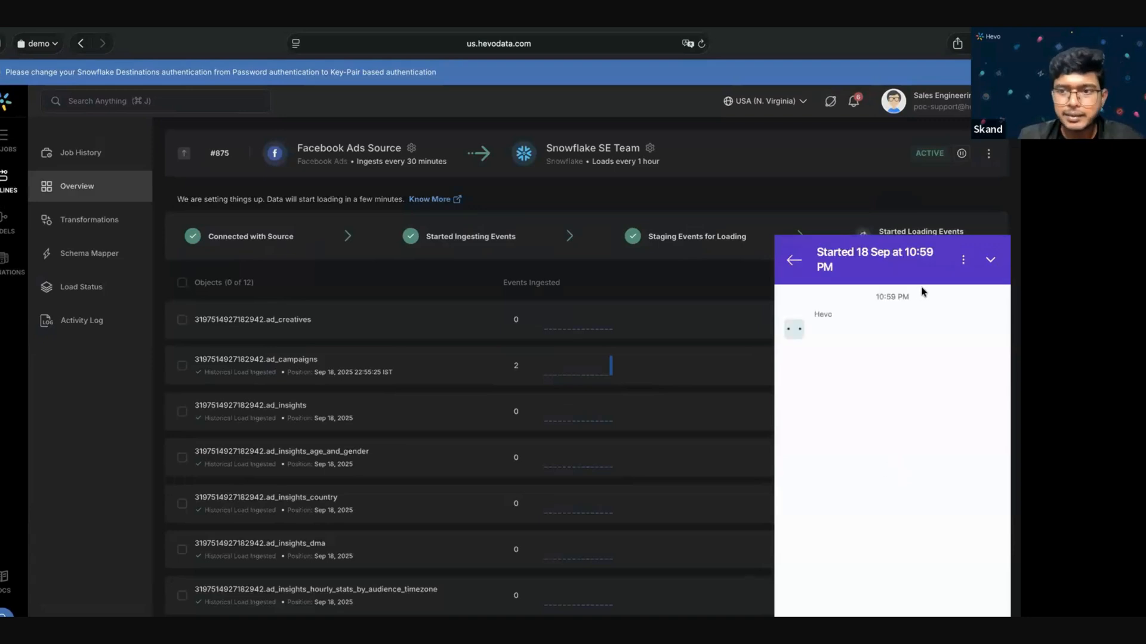
pyautogui.click(793, 260)
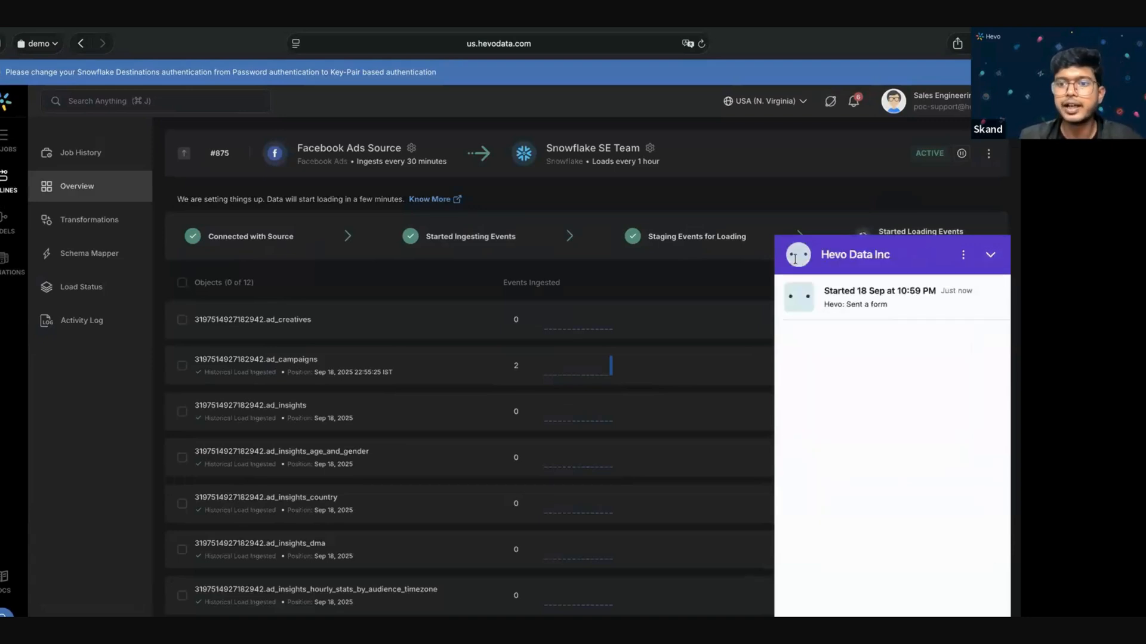
pyautogui.click(990, 255)
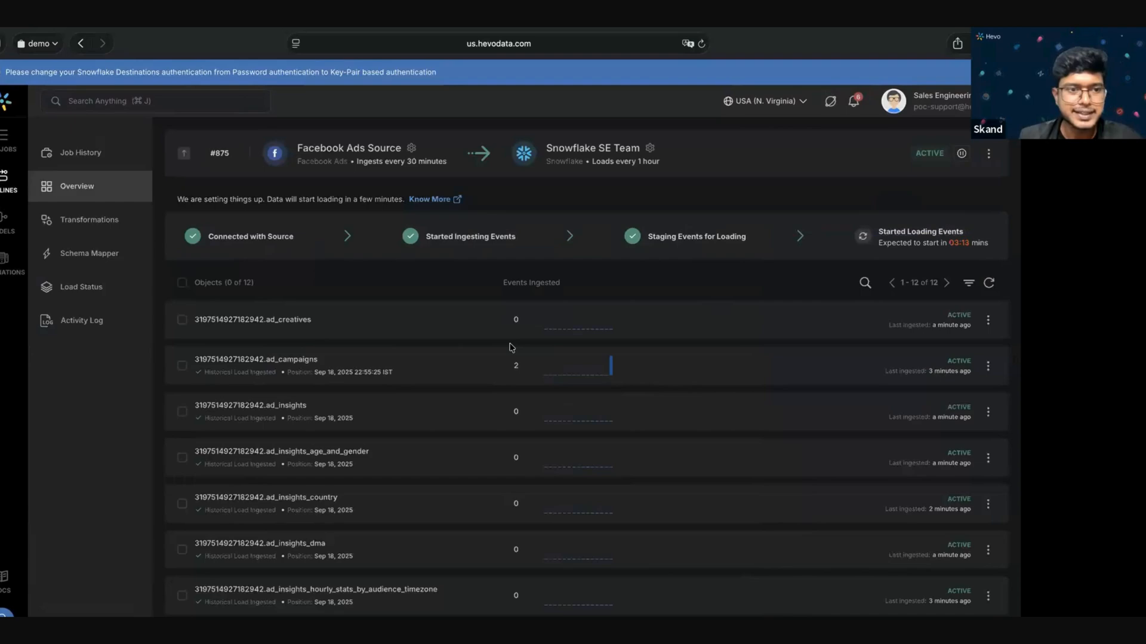